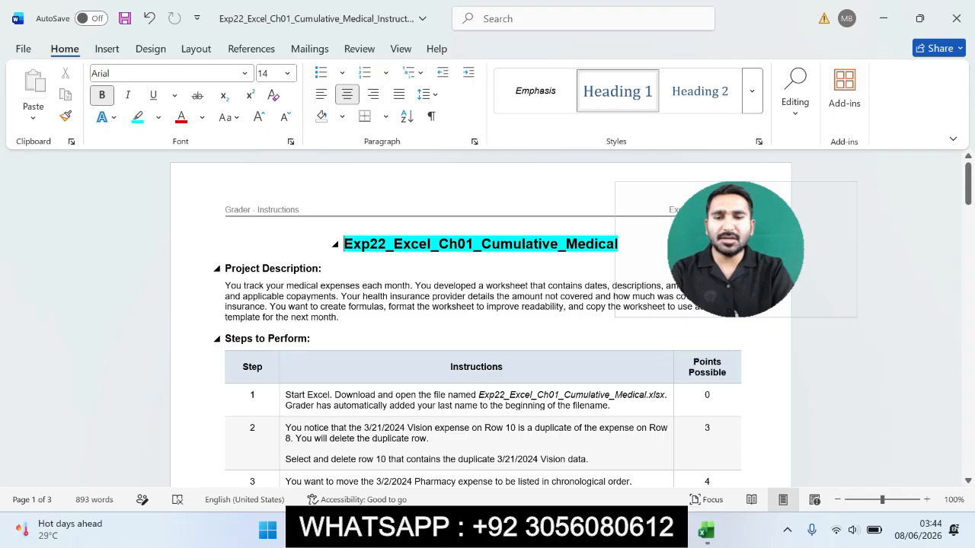
- Highlight the Project Description heading and its paragraph in turquoise
drag(225, 268, 343, 318)
click(449, 294)
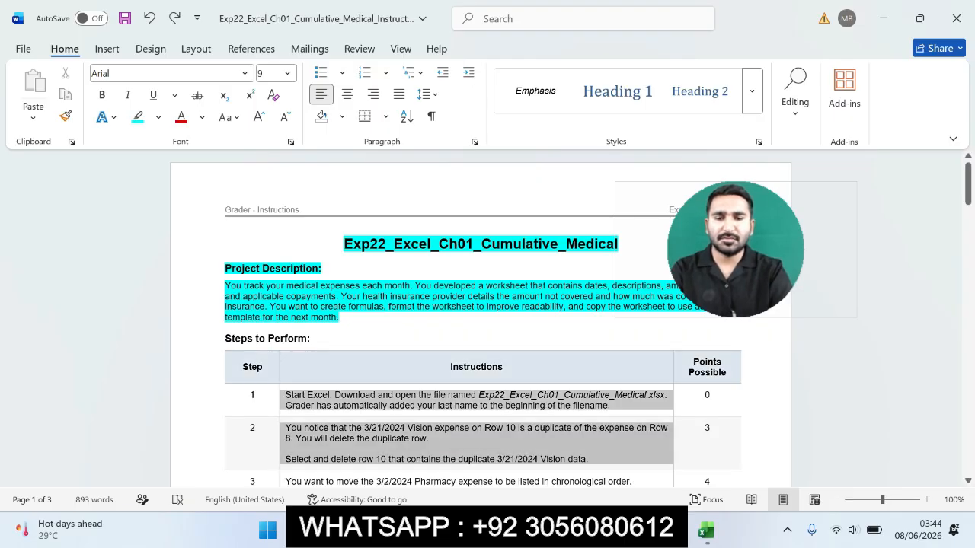
- Try highlighting all instruction rows of the Steps to Perform table in turquoise and undo that highlighting
click(476, 351)
scroll(477, 351, down, 10)
scroll(480, 319, down, 20)
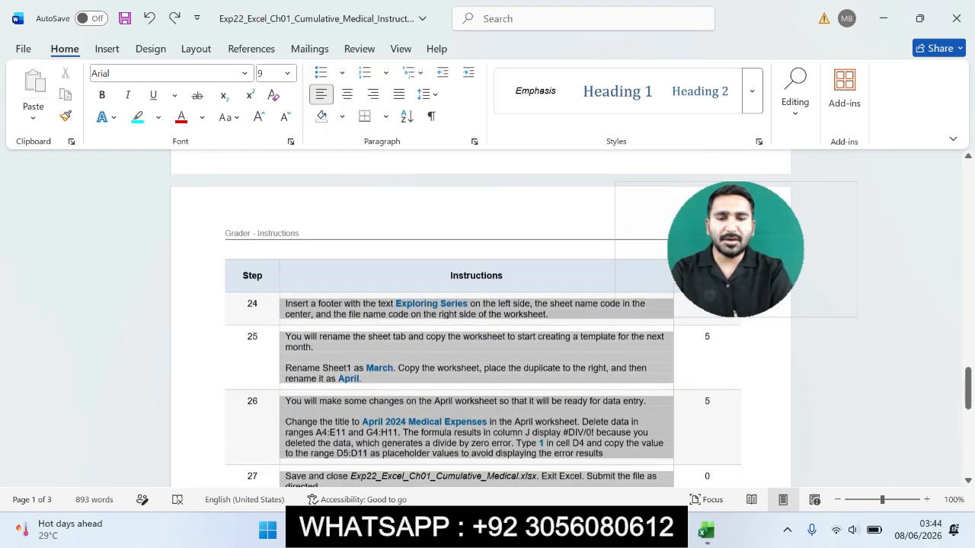
drag(533, 426, 533, 373)
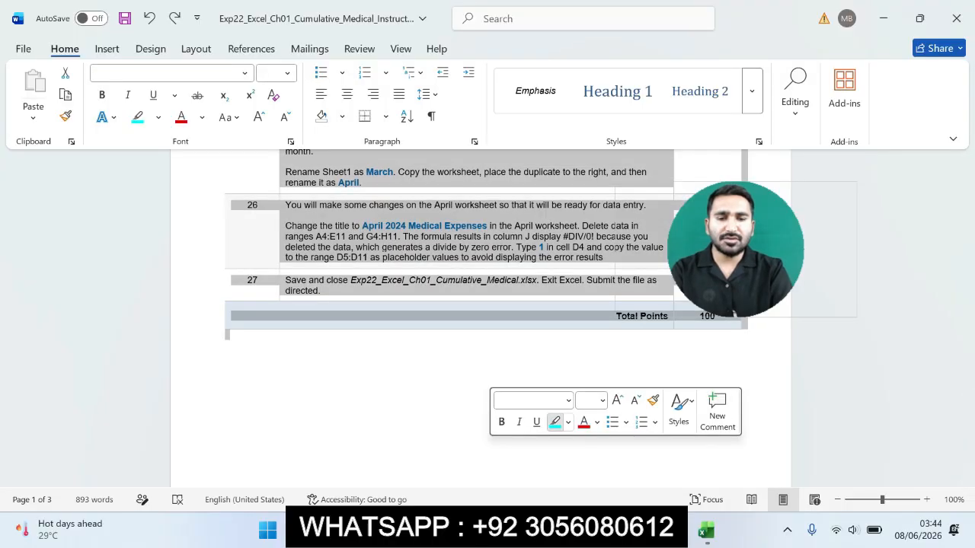
drag(968, 412, 967, 197)
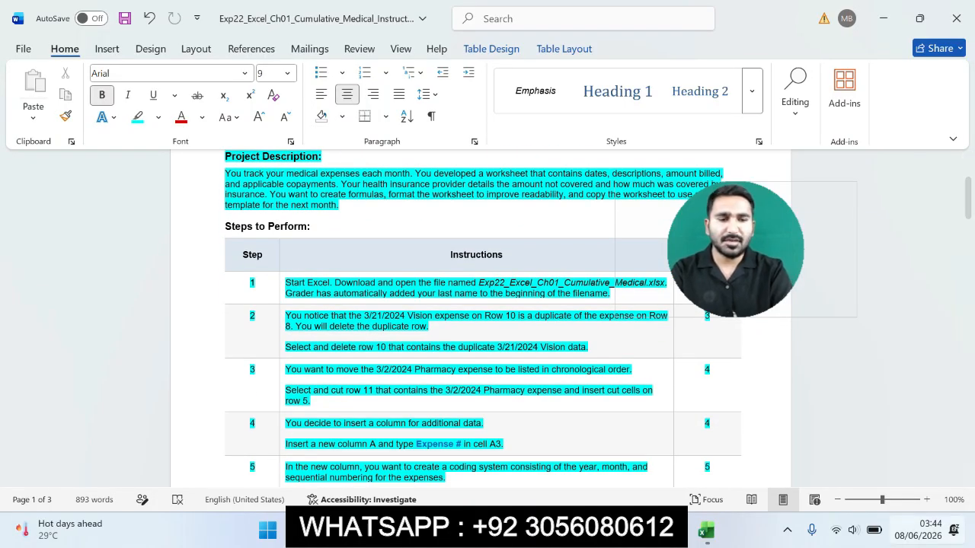
scroll(480, 319, up, 8)
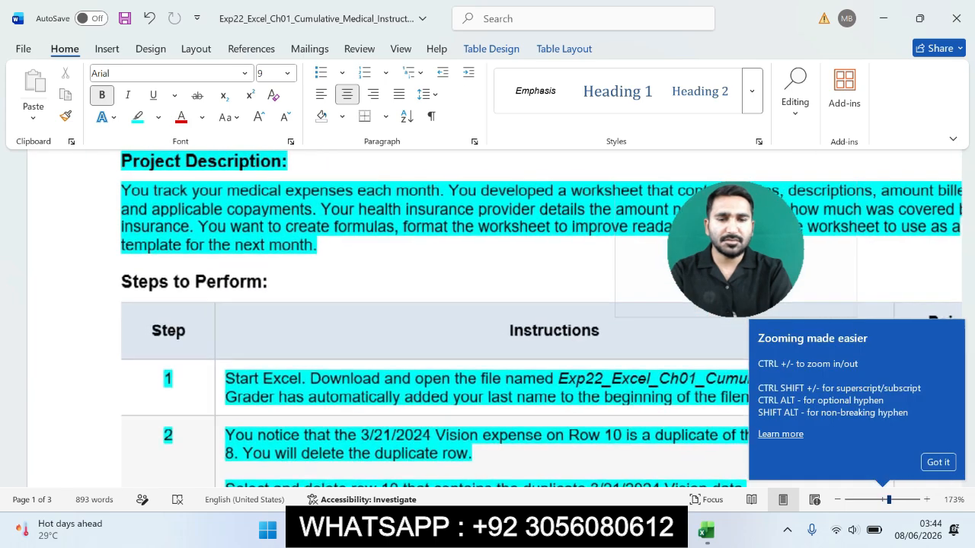
scroll(481, 318, down, 6)
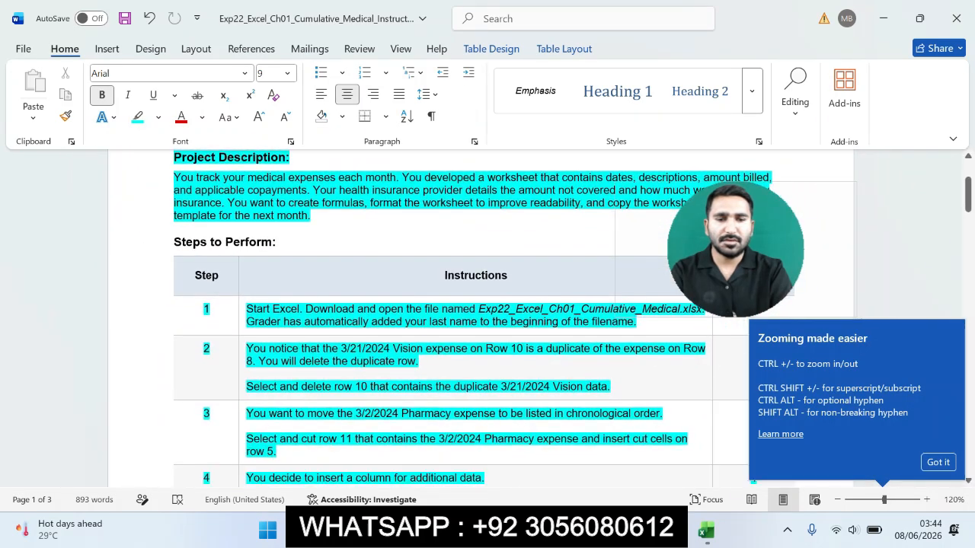
click(611, 387)
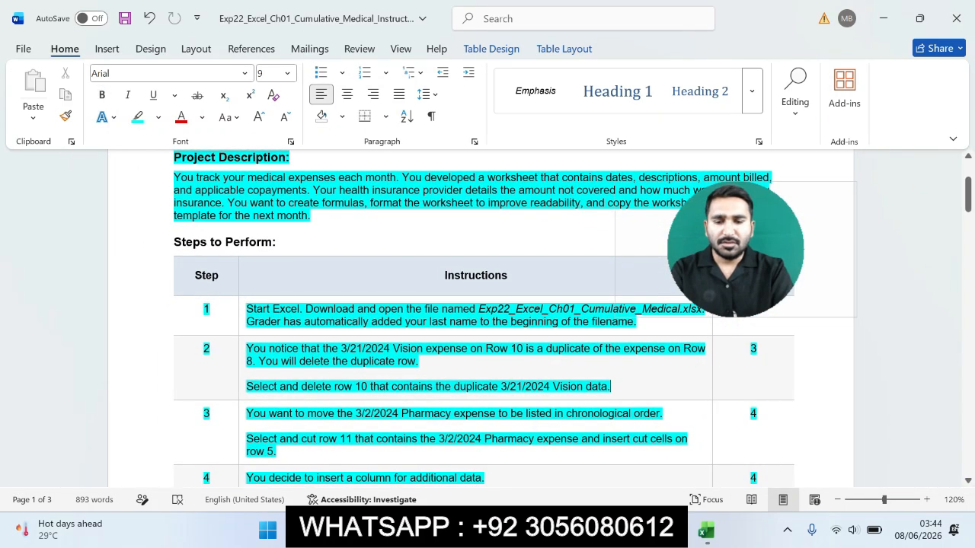
key(ctrl+z)
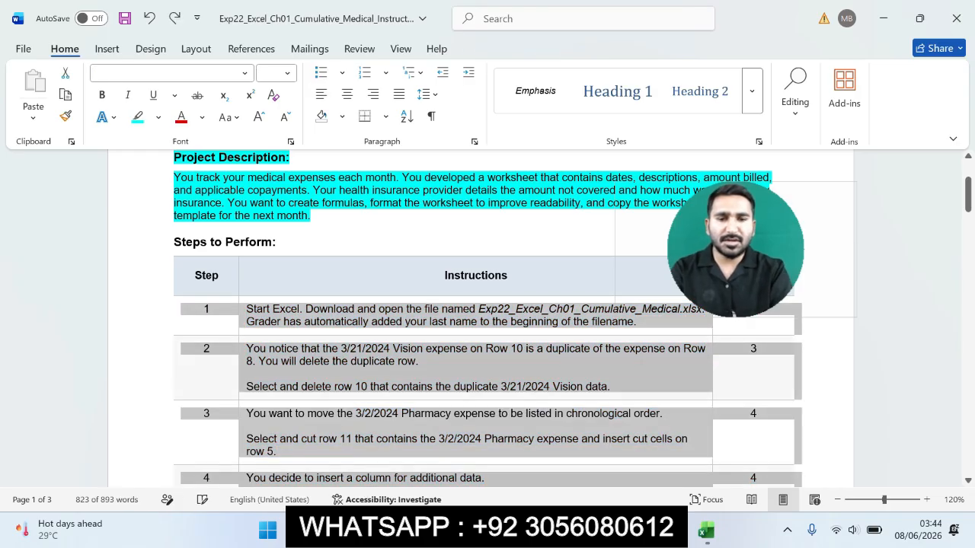
click(795, 310)
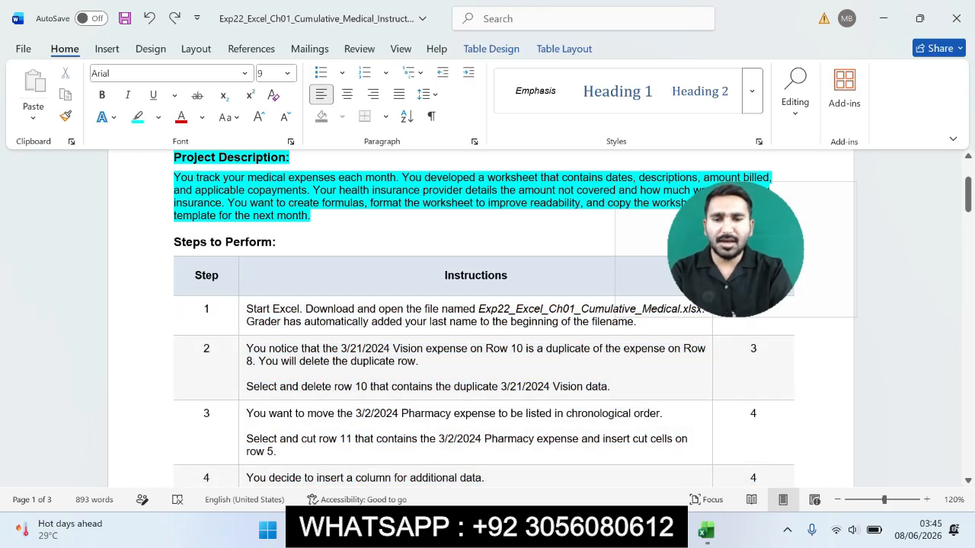
- Highlight the full Step 1 instruction in turquoise
drag(304, 321, 404, 322)
drag(246, 309, 637, 322)
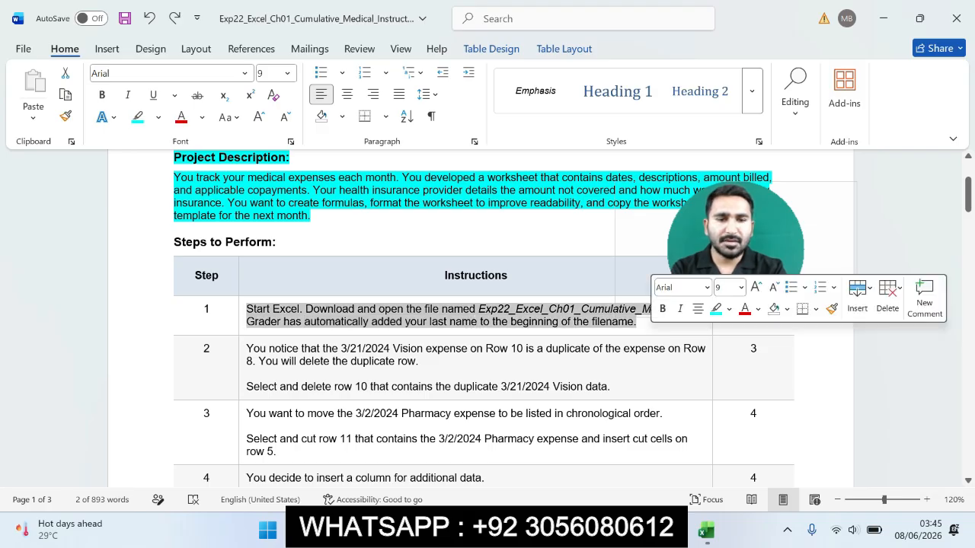
key(ctrl+alt+h)
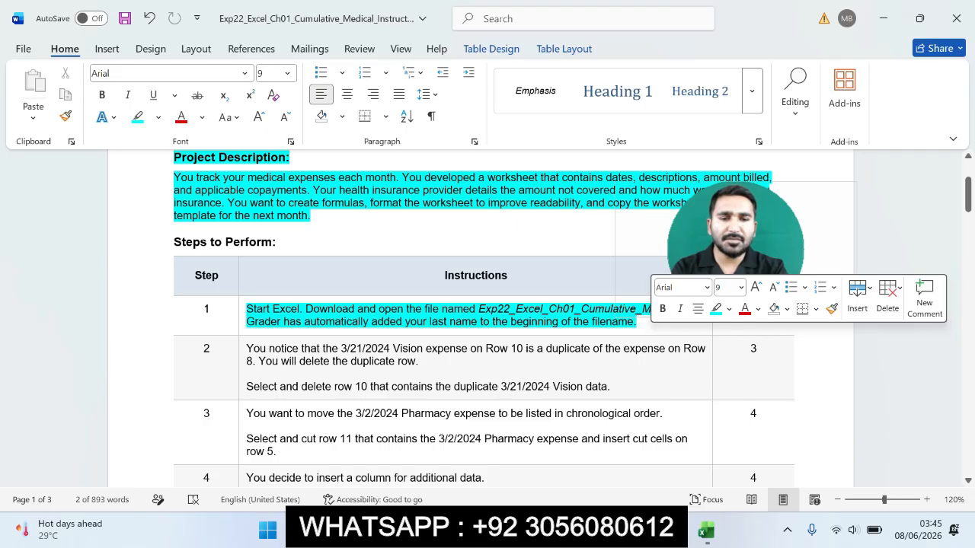
click(509, 322)
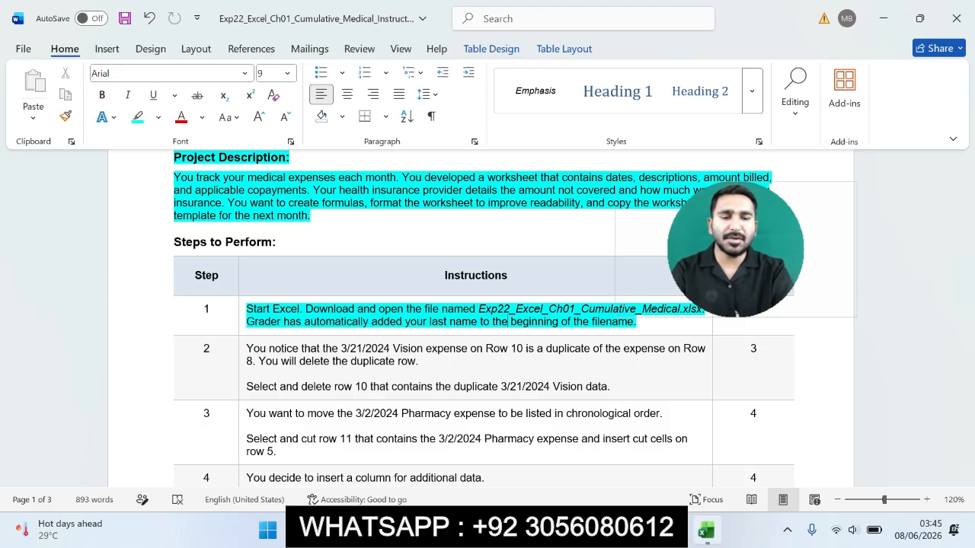
- Switch to Excel to view the Cumulative Medical workbook and return to the Word instructions
click(706, 531)
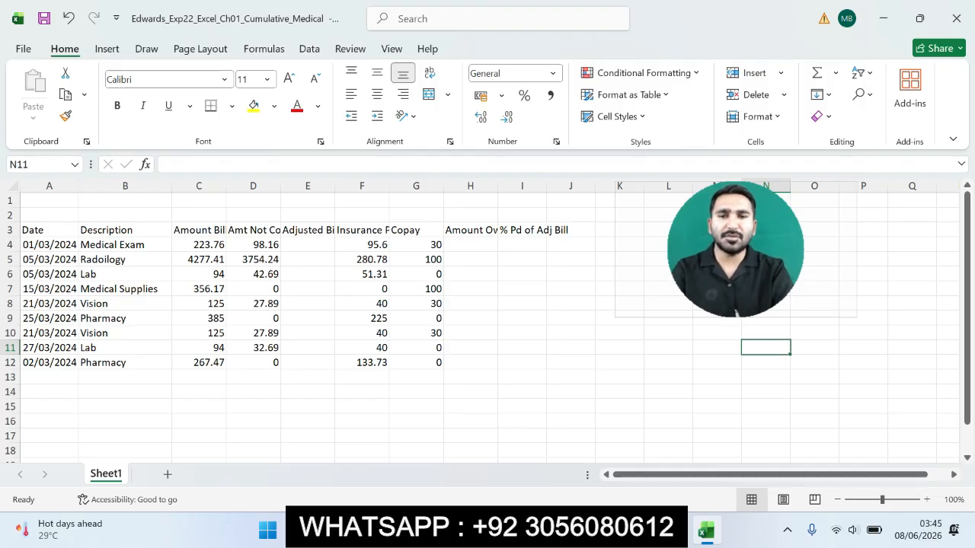
click(674, 530)
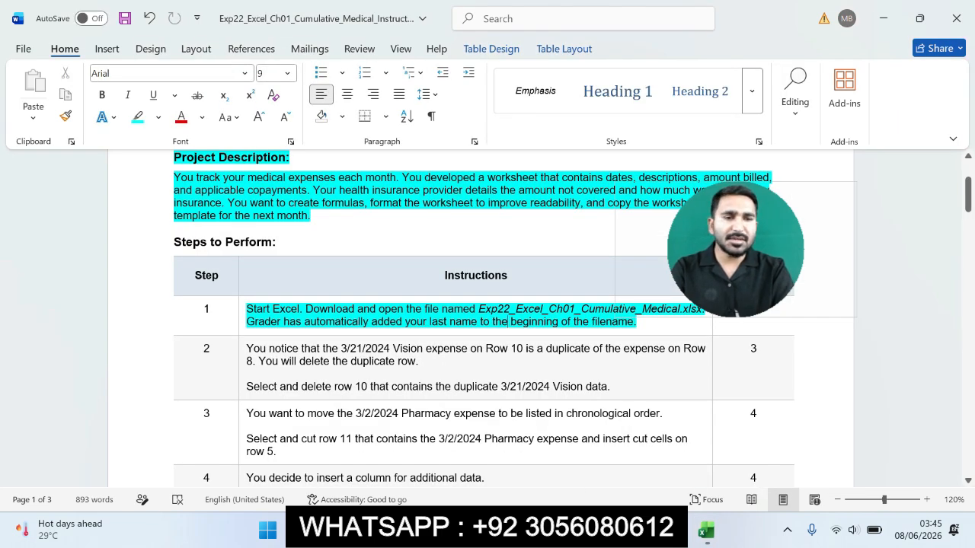
- Try highlighting the first paragraph of the Step 2 instruction in turquoise and remove that highlight
mouse_move(968, 195)
mouse_down()
mouse_move(969, 179)
mouse_move(968, 197)
mouse_up()
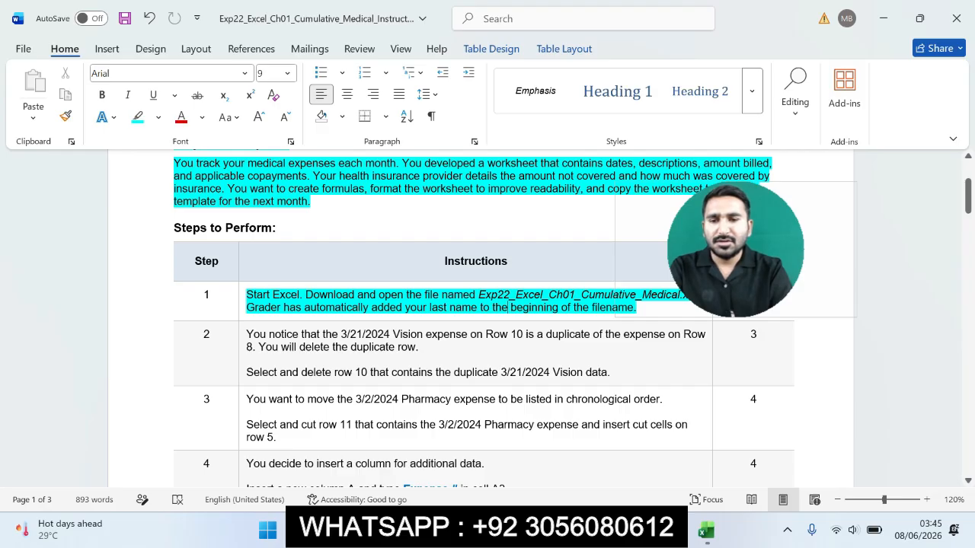
drag(247, 335, 644, 361)
click(718, 338)
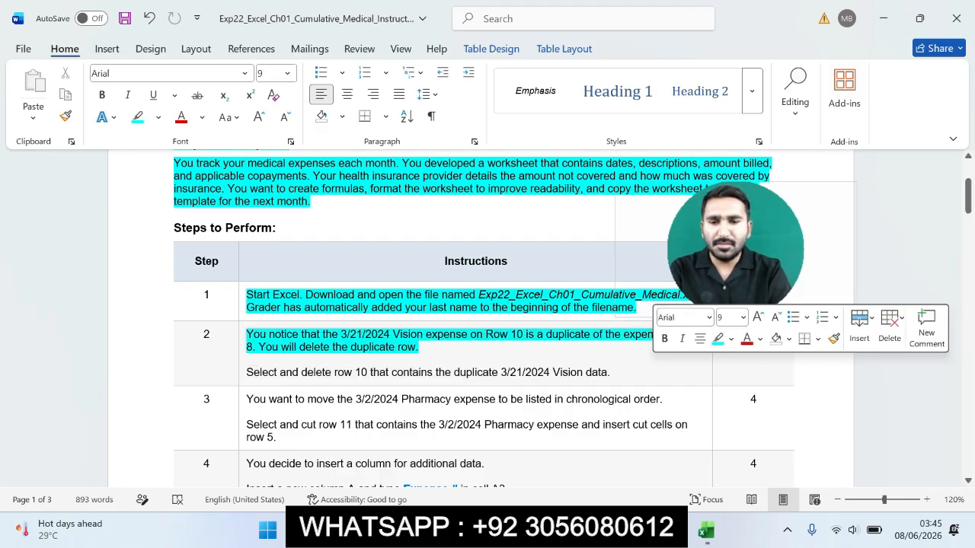
drag(246, 373, 606, 365)
click(680, 343)
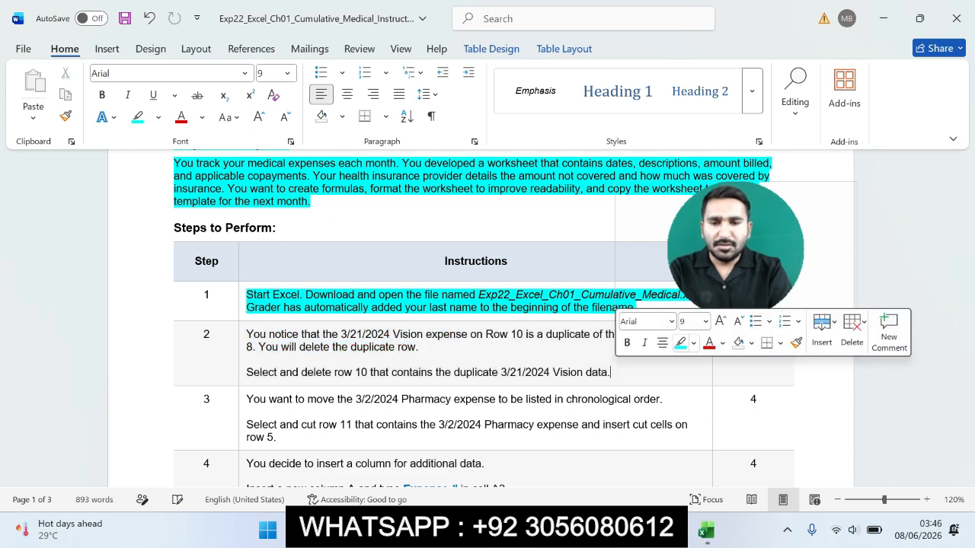
- Highlight the Step 2 sentence about deleting row 10 with the duplicate Vision data in turquoise
drag(246, 373, 610, 372)
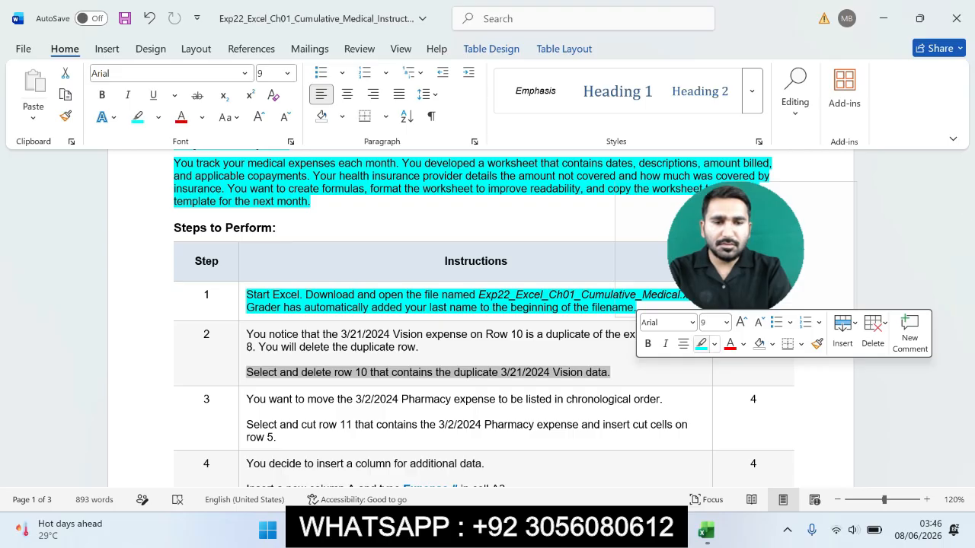
click(701, 343)
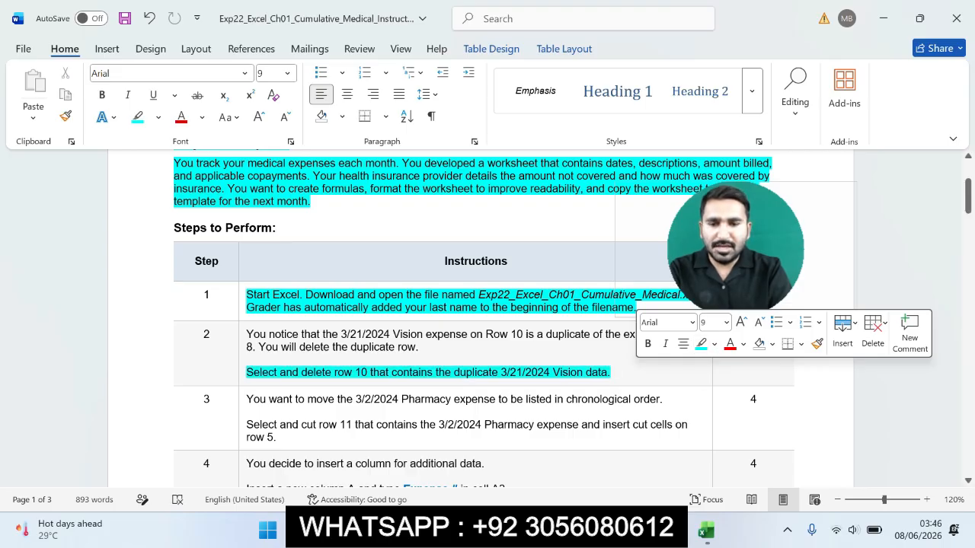
drag(302, 373, 610, 372)
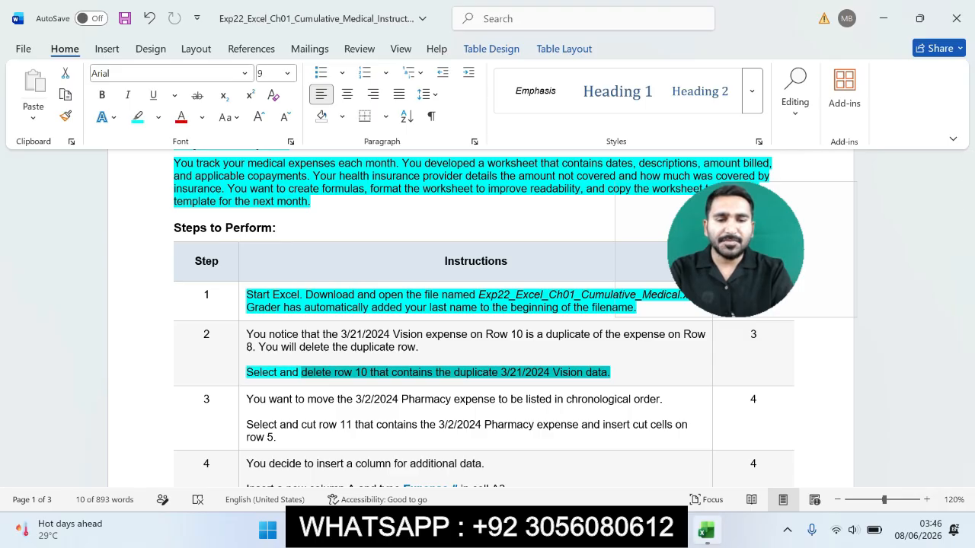
- Switch to Excel and delete row 10, which holds the duplicate 21/03/2024 Vision expense
click(706, 531)
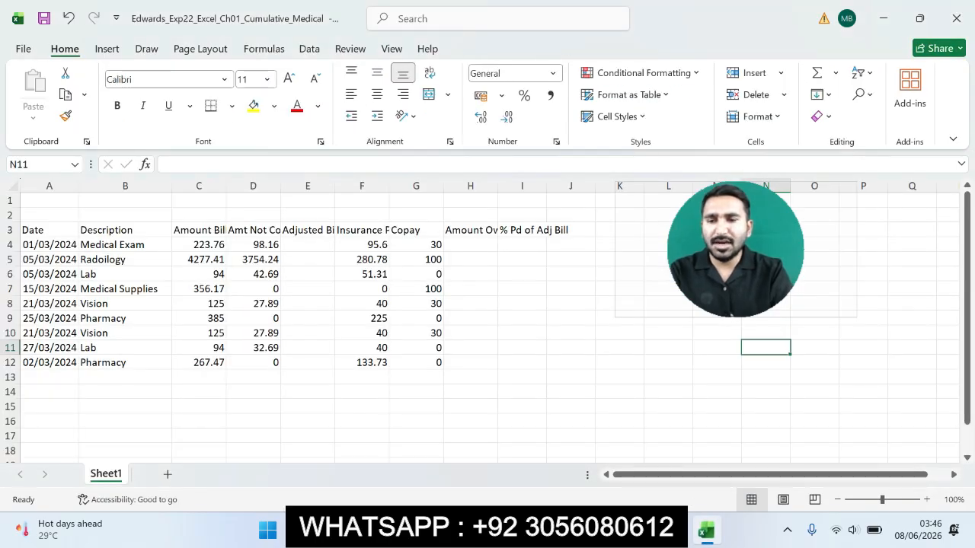
click(10, 333)
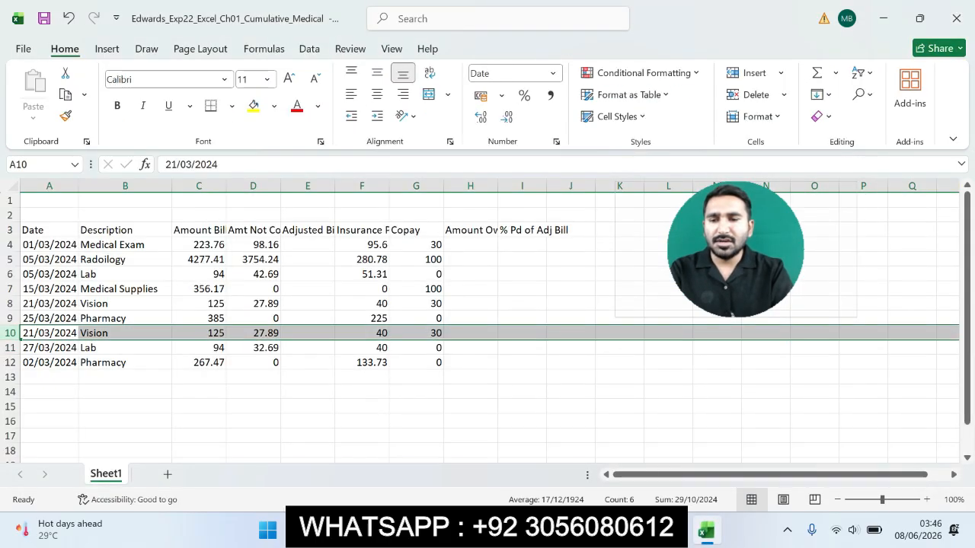
right_click(10, 332)
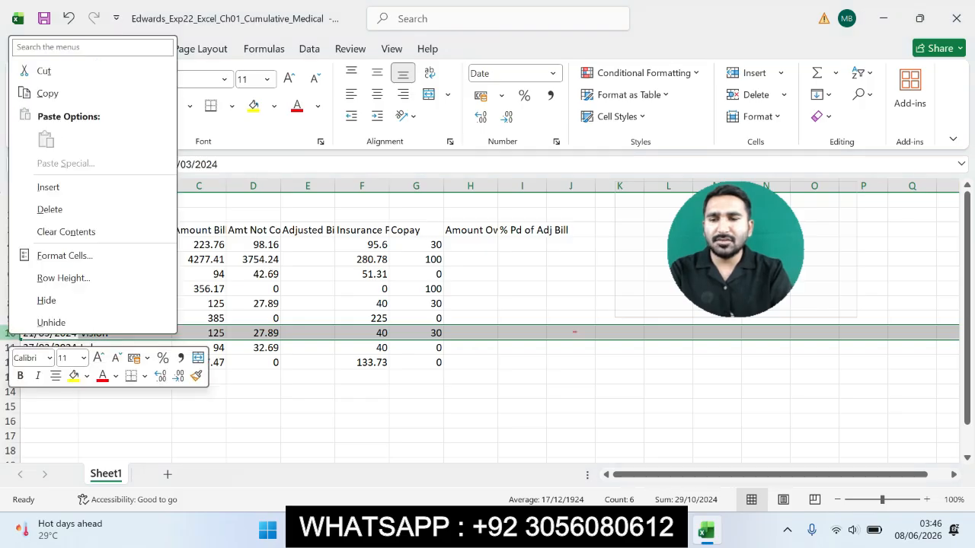
click(49, 209)
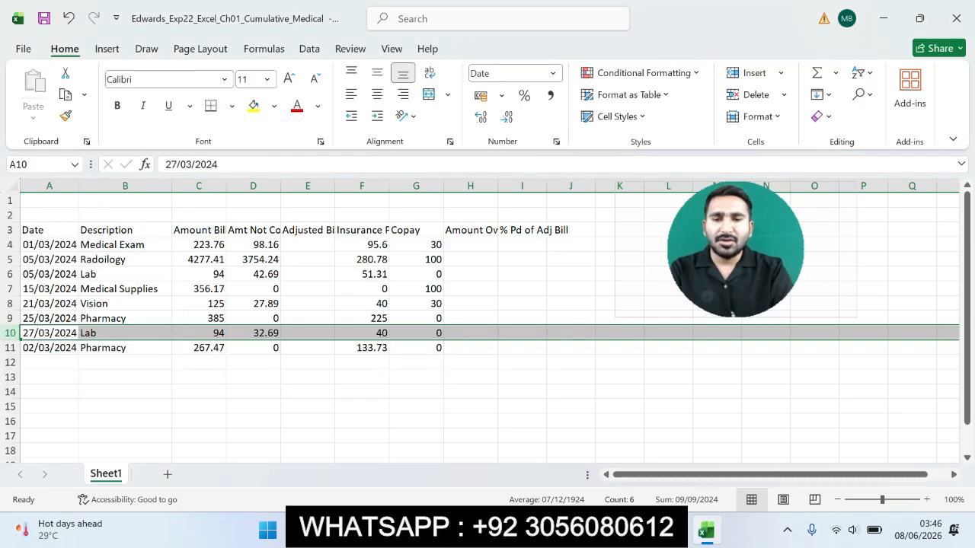
- Return to the Word instructions and highlight the Step 3 sentence about cutting row 11 and inserting it on row 5 in turquoise
key(alt+Tab)
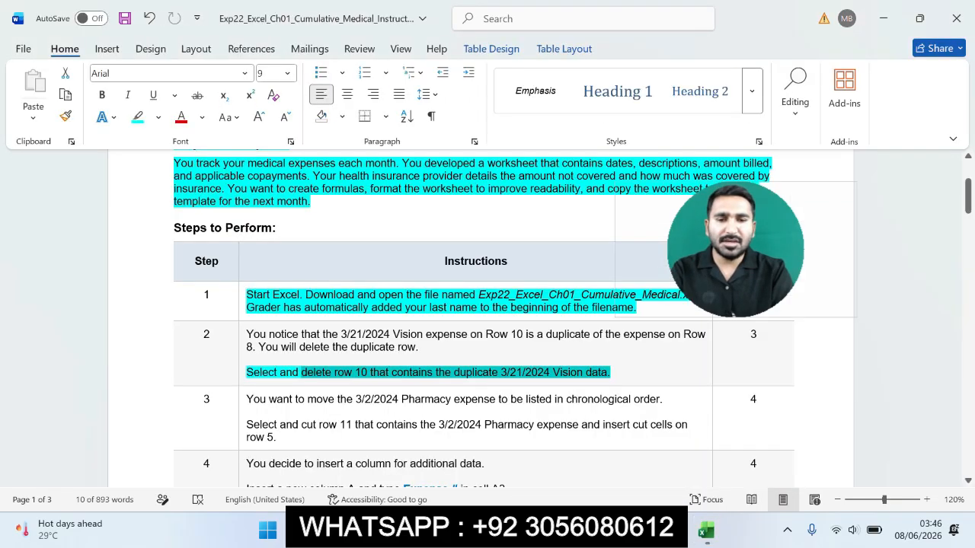
drag(246, 425, 323, 438)
click(397, 409)
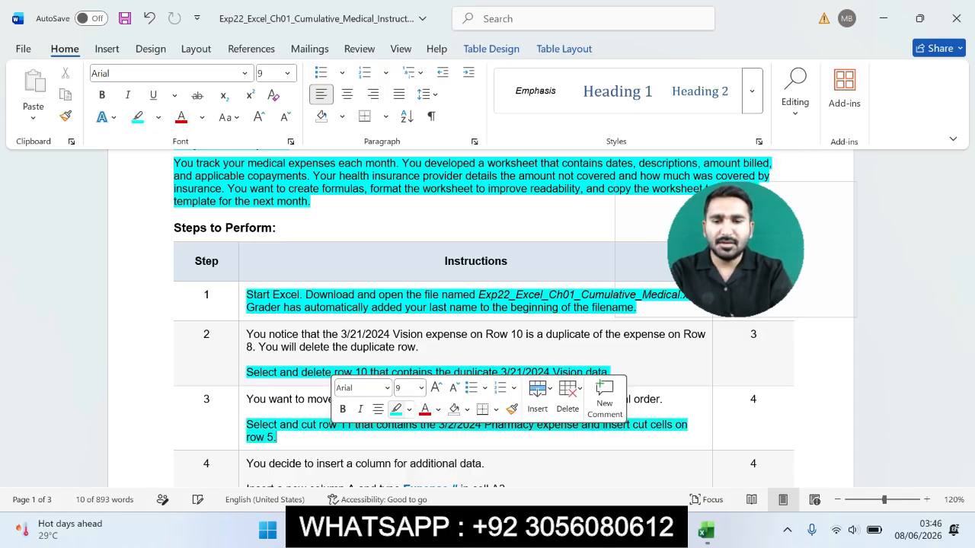
click(205, 400)
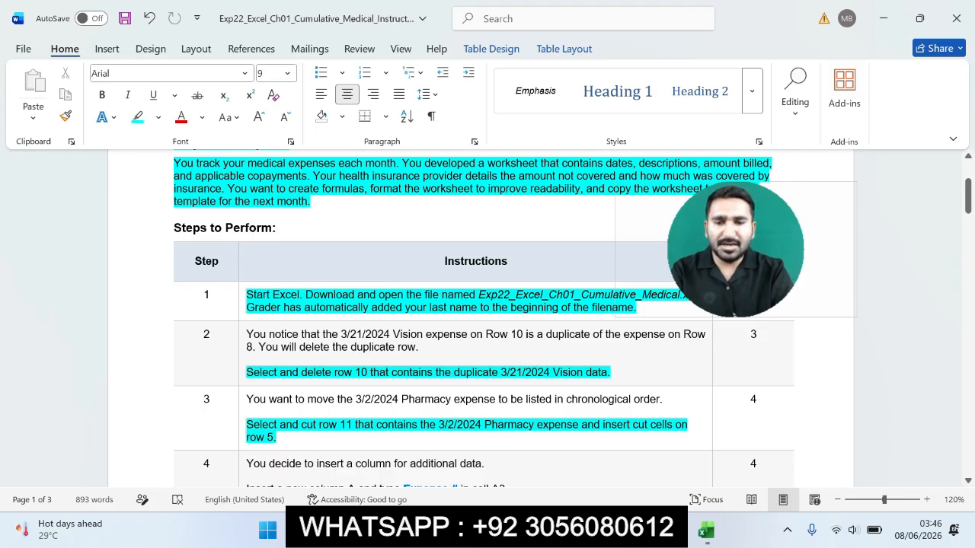
click(365, 432)
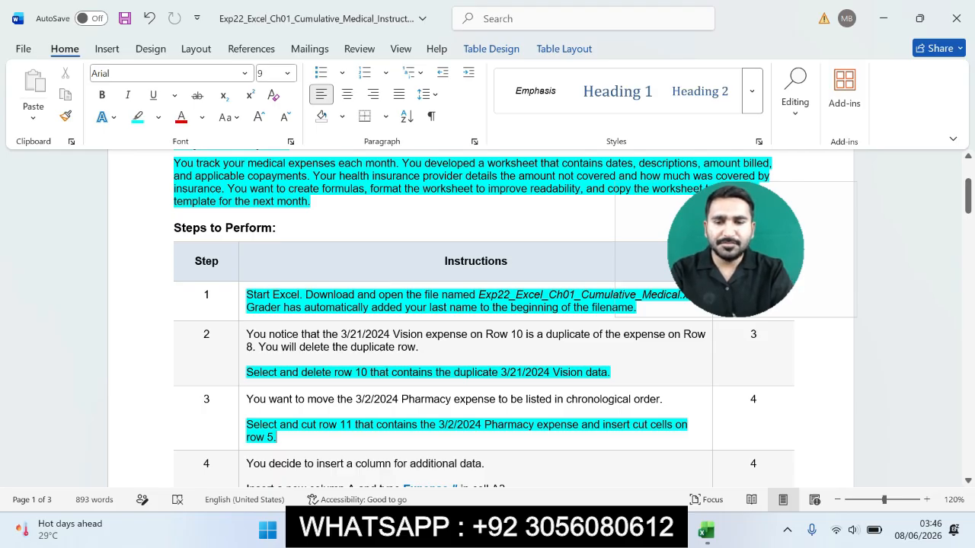
drag(246, 426, 278, 438)
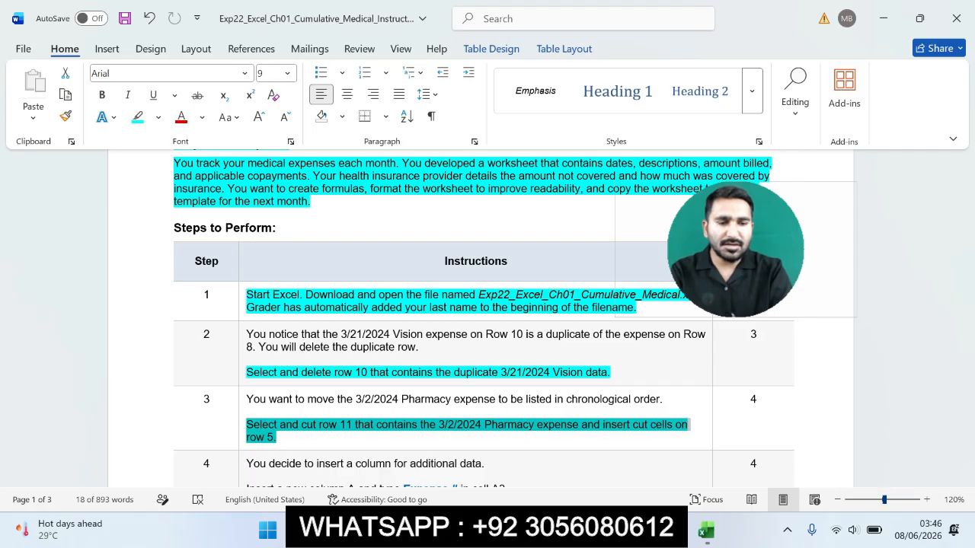
drag(884, 500, 887, 500)
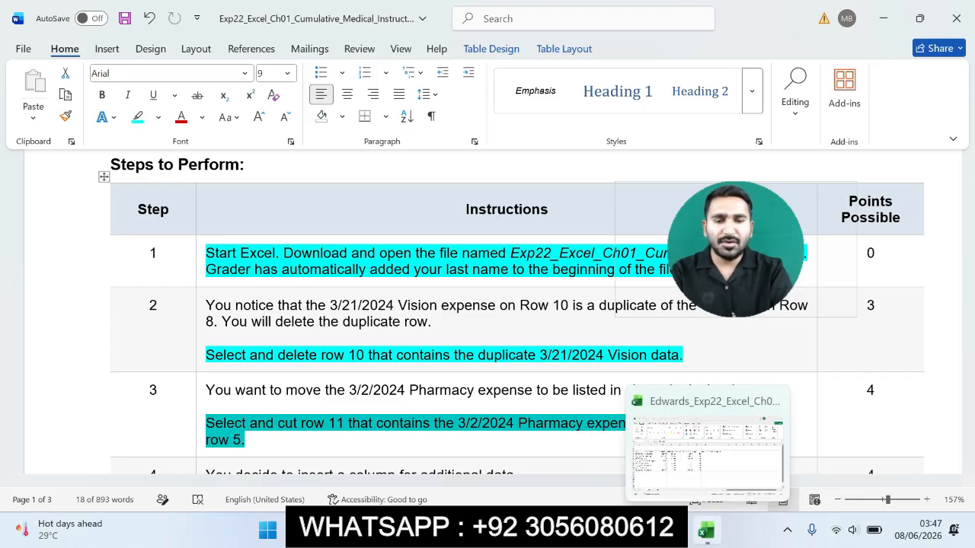
- Switch to Excel and cut the whole of row 11, which holds the 02/03/2024 Pharmacy expense
click(706, 531)
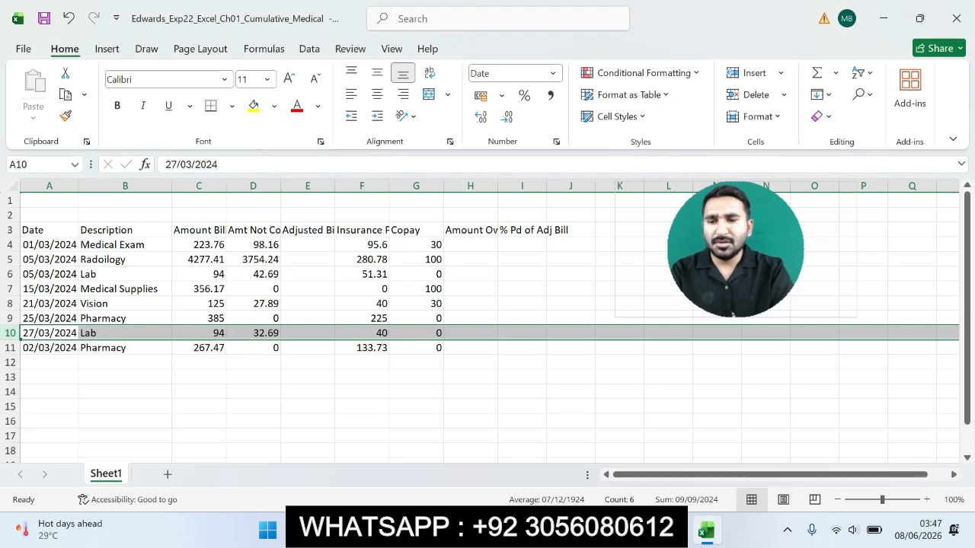
click(10, 348)
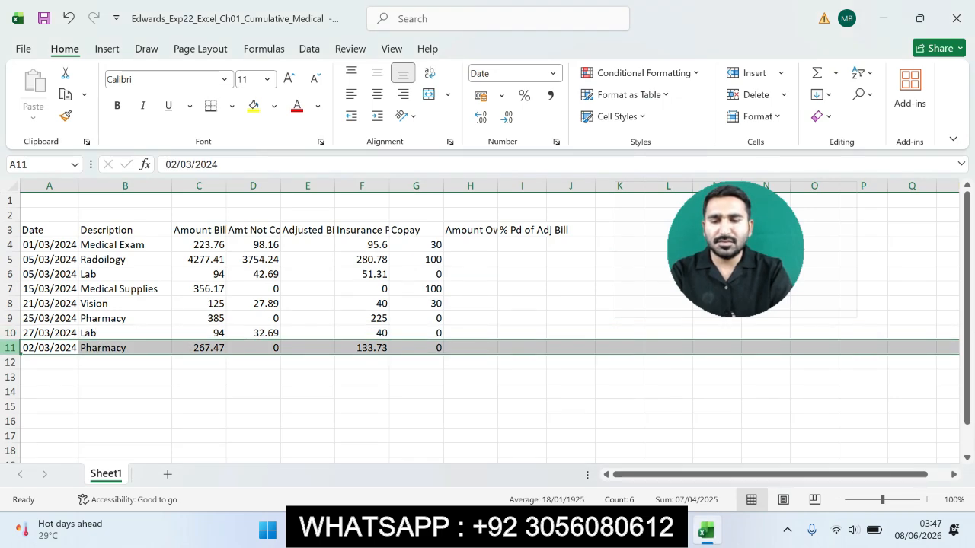
right_click(10, 347)
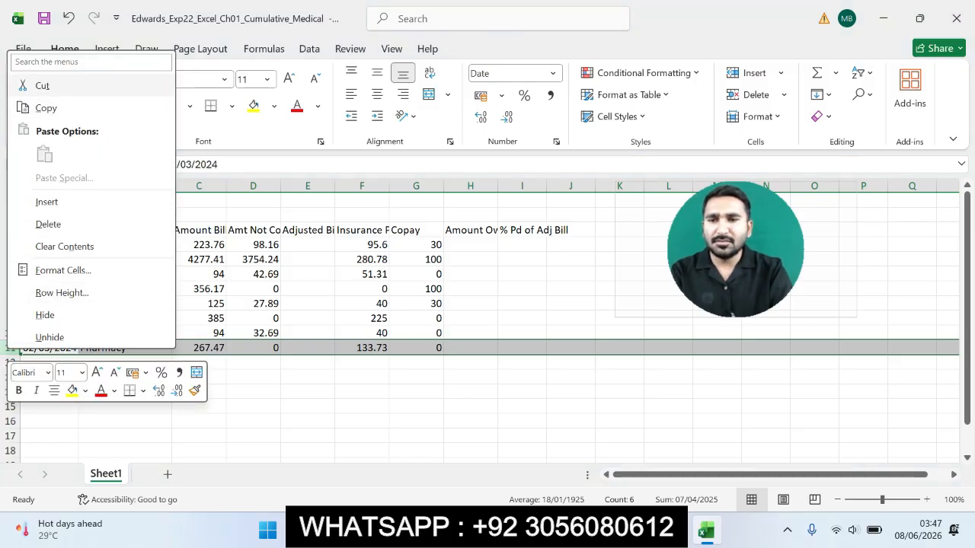
click(42, 86)
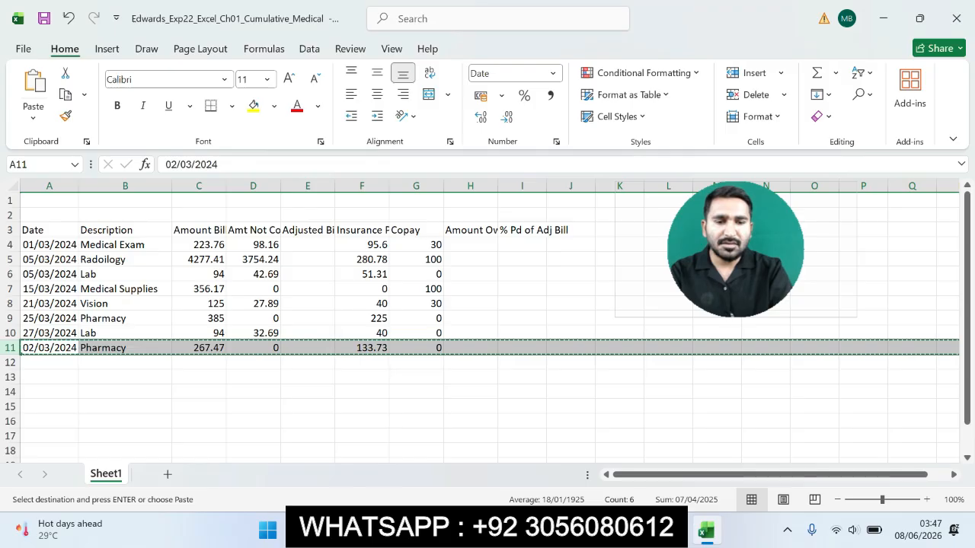
- Check the "insert cut cells on row 5" wording in the Word instructions, and insert the cut row at row 5 in Excel
click(677, 530)
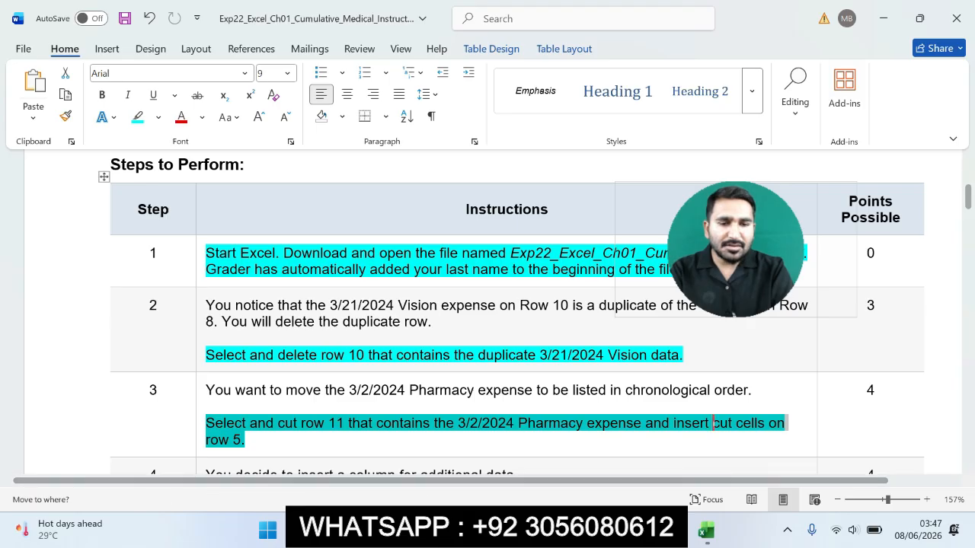
click(711, 424)
drag(673, 424, 245, 440)
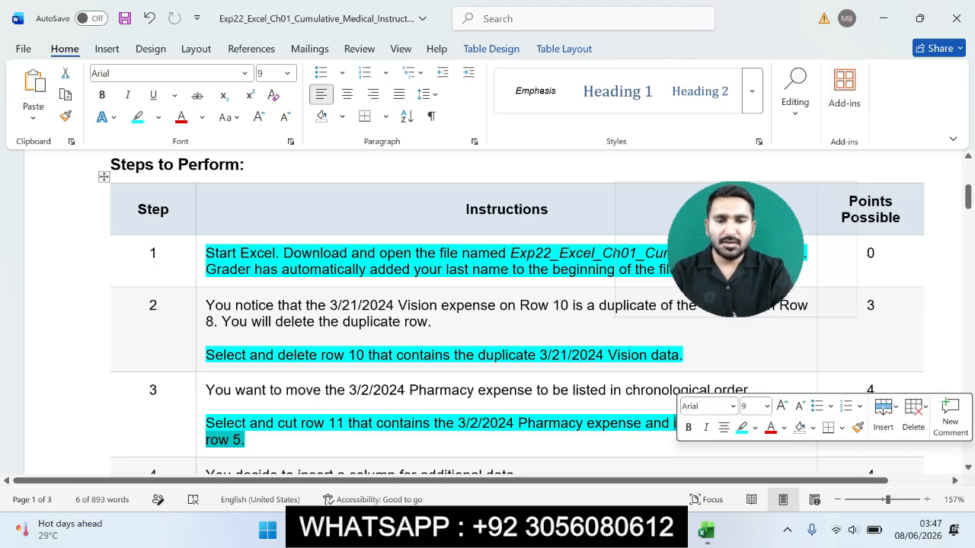
click(706, 531)
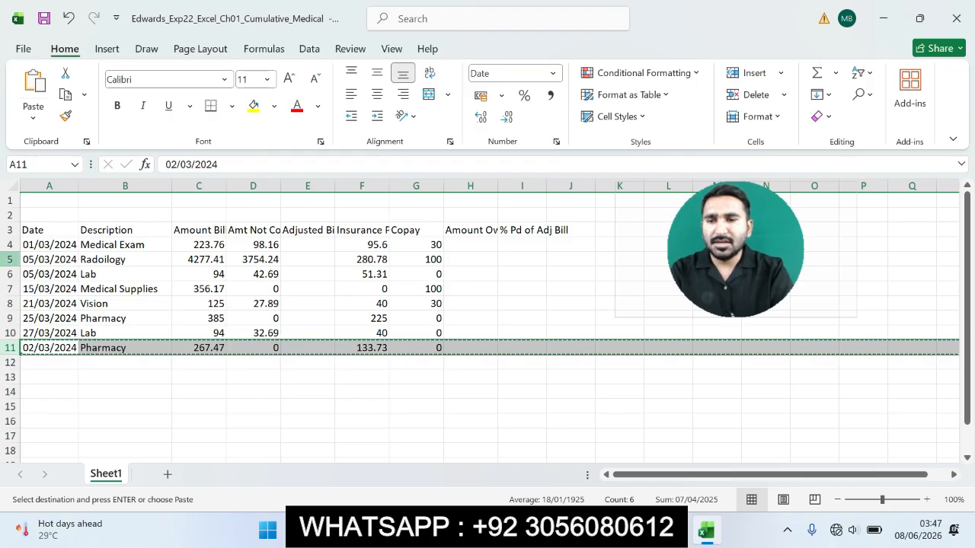
click(10, 259)
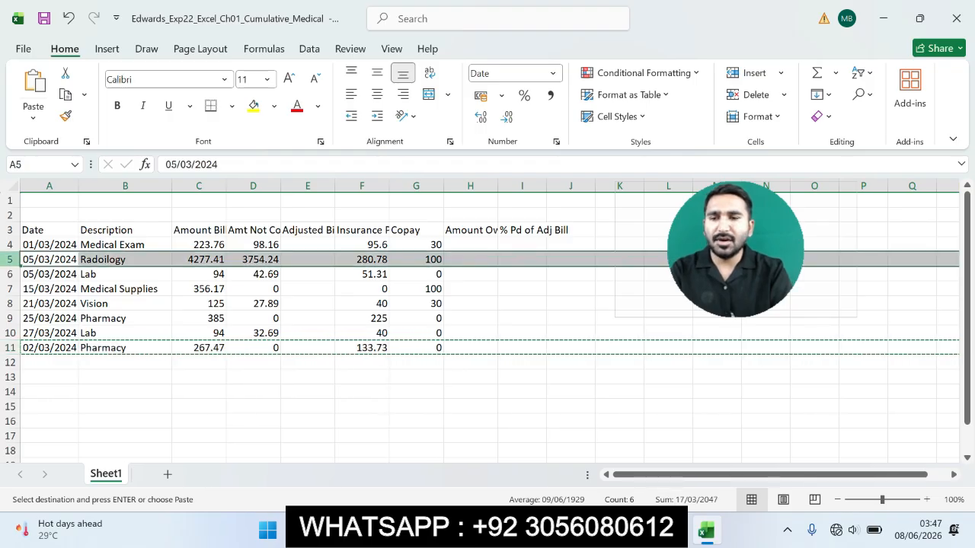
right_click(10, 258)
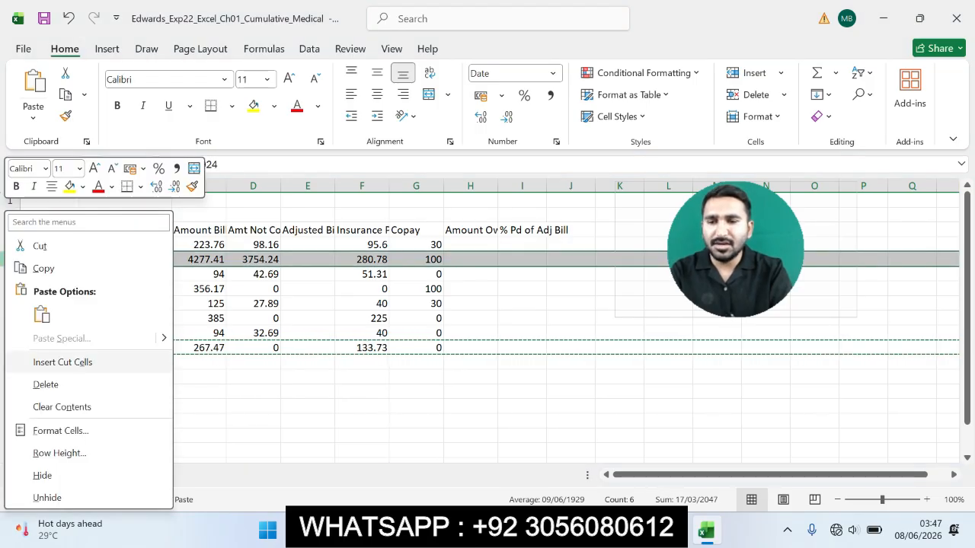
click(62, 362)
click(362, 407)
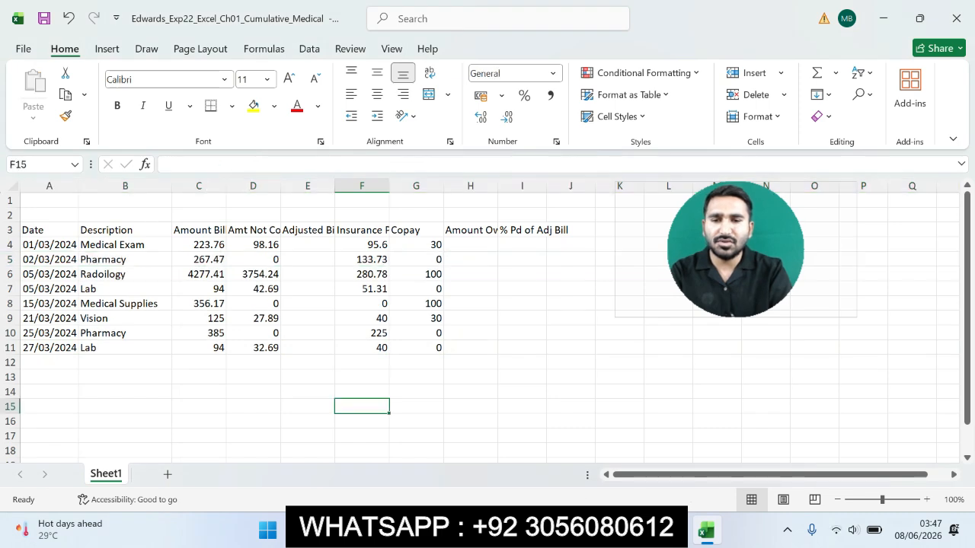
- Return to the Word instructions and highlight the whole Step 4 instruction about inserting a new column A in turquoise
key(alt+Tab)
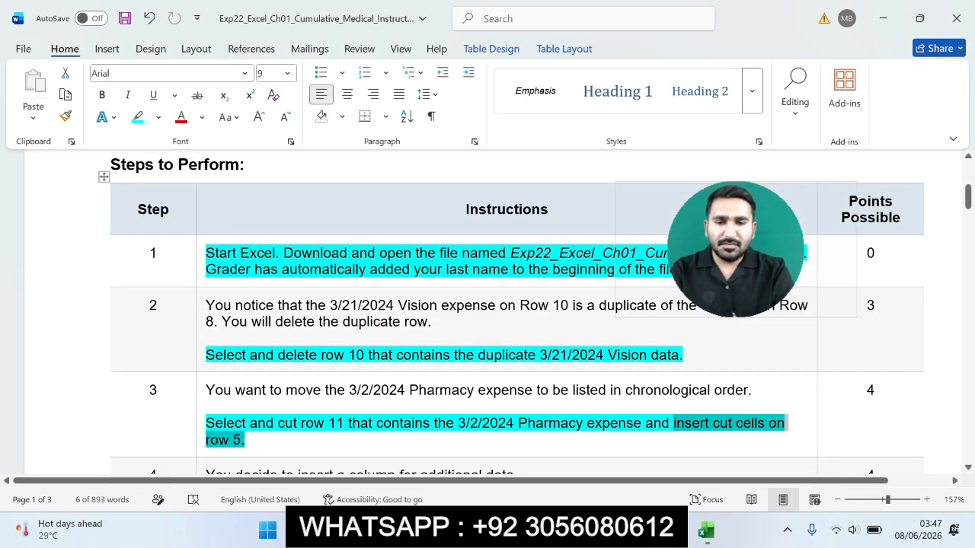
drag(968, 196, 968, 209)
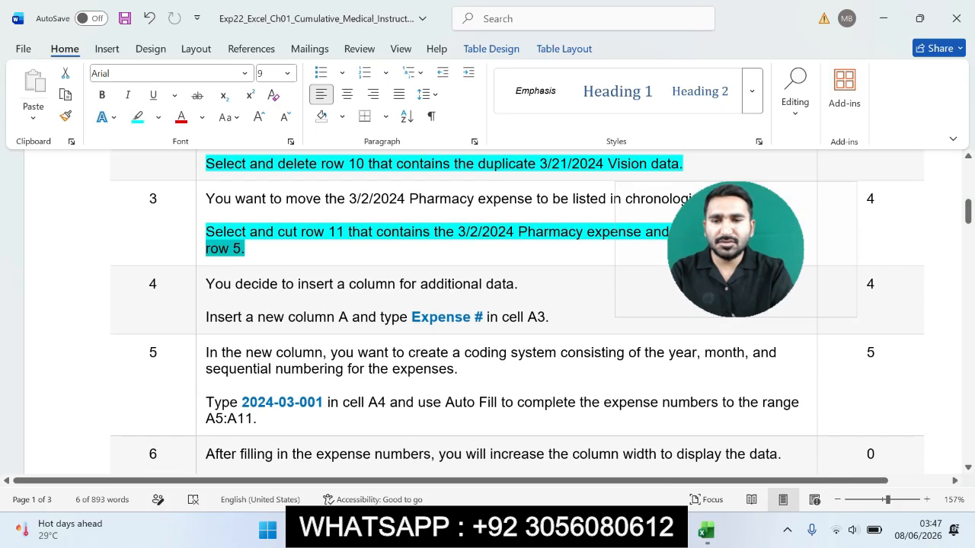
drag(206, 283, 550, 319)
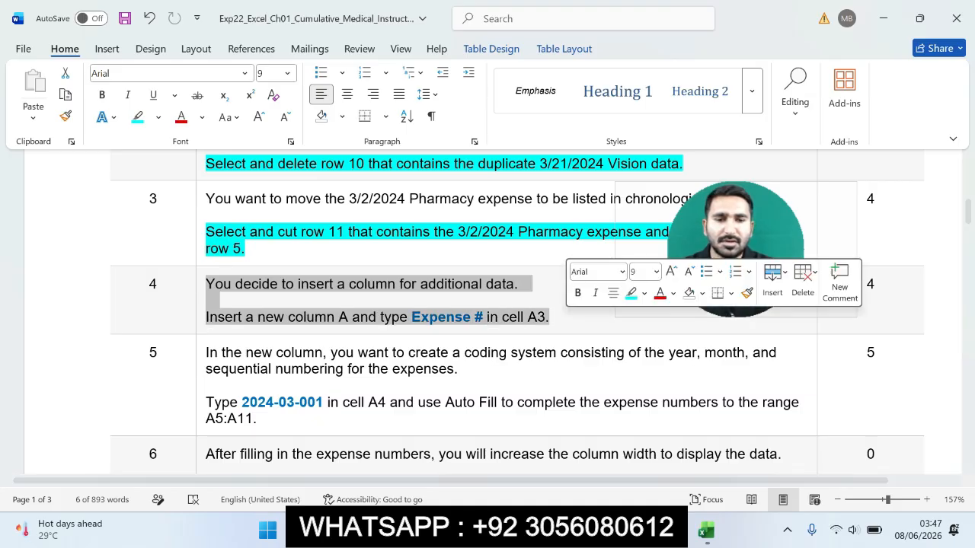
click(631, 293)
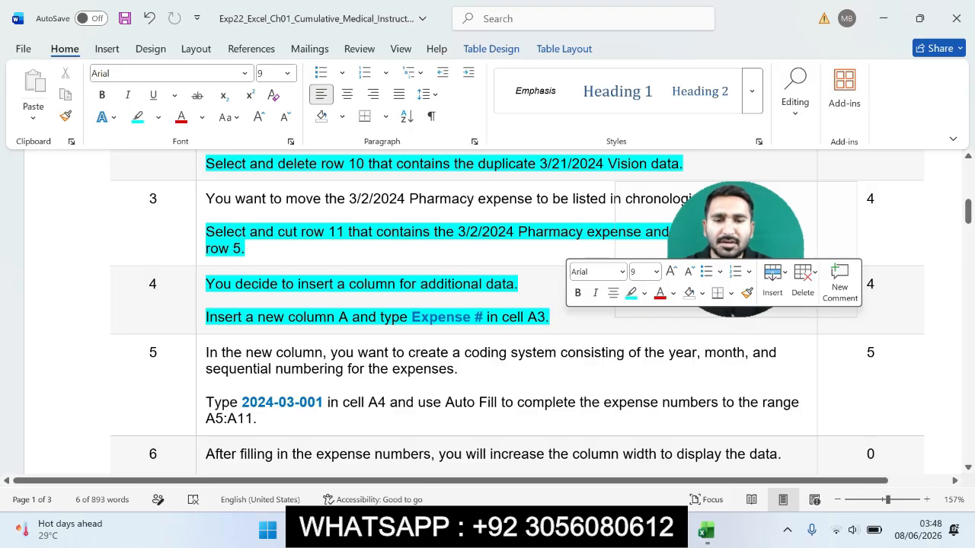
- Copy the column label "Expense #" from the Step 4 instruction
click(456, 317)
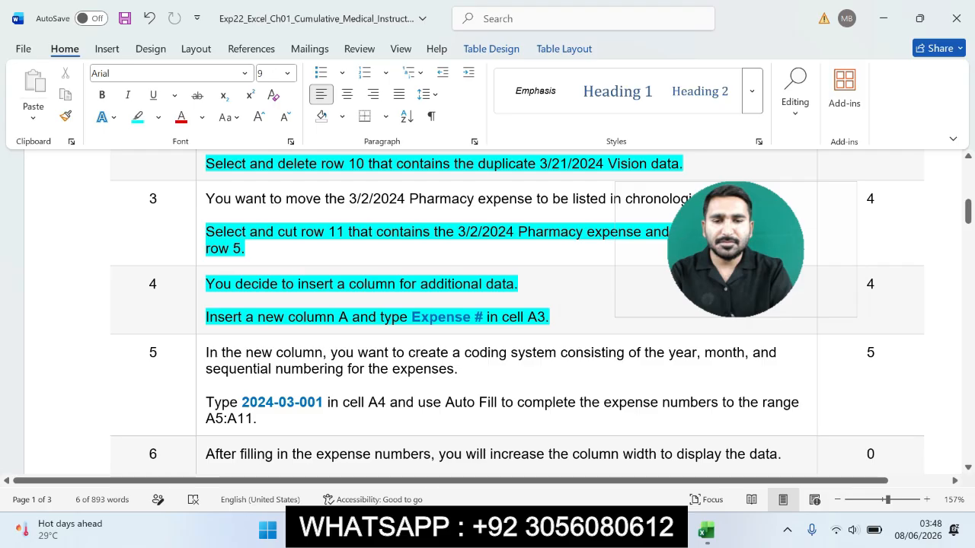
drag(412, 317, 483, 317)
key(ctrl+c)
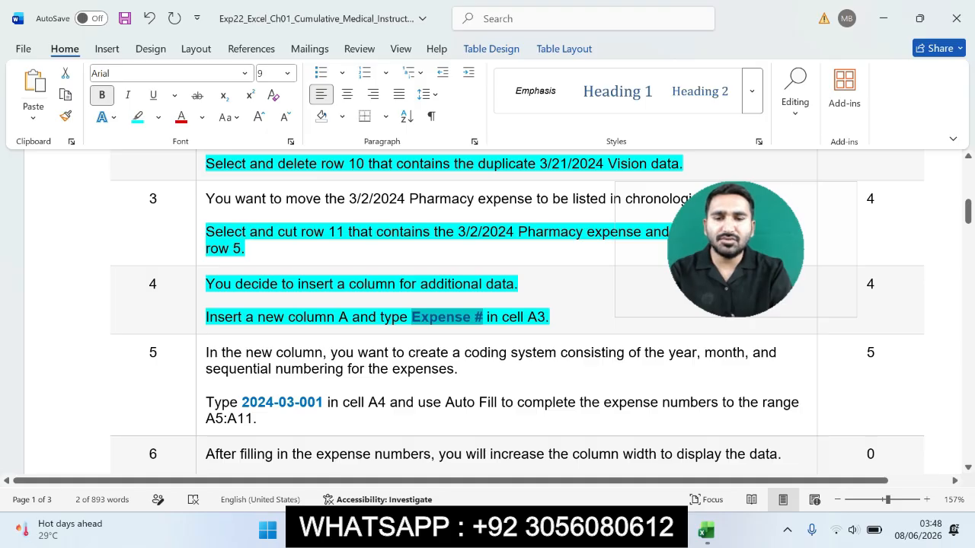
- Mark the words "Insert a new column A" in Step 4, and insert a blank column before the Date column in Excel
drag(206, 317, 351, 317)
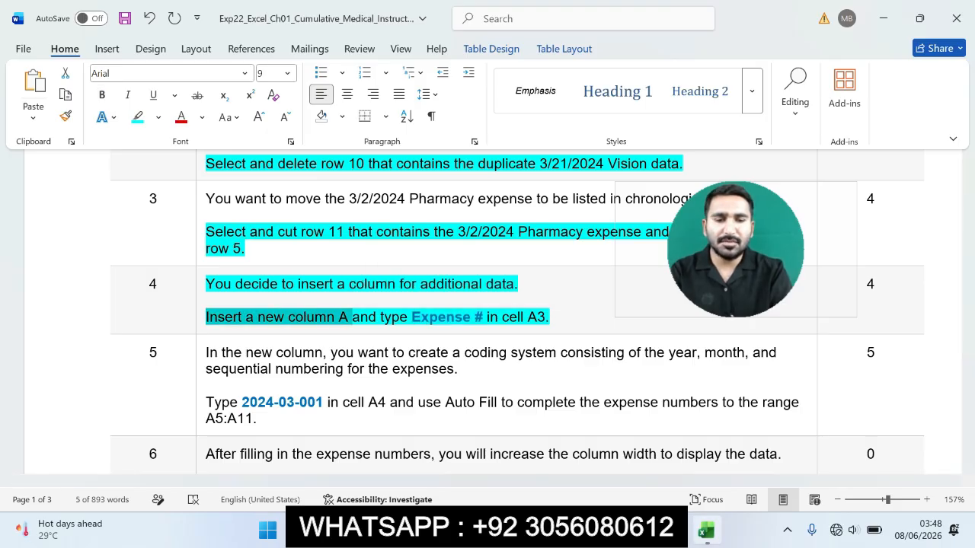
click(706, 530)
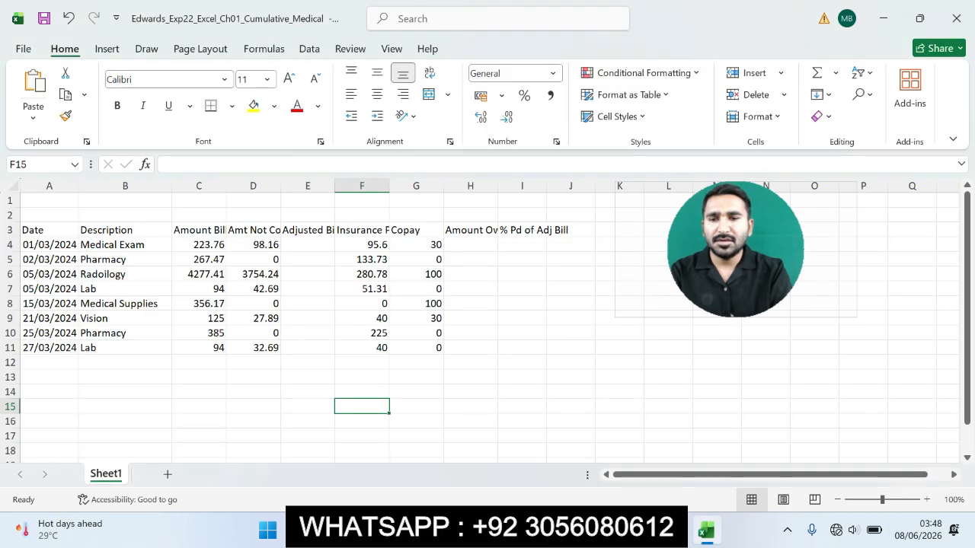
click(49, 186)
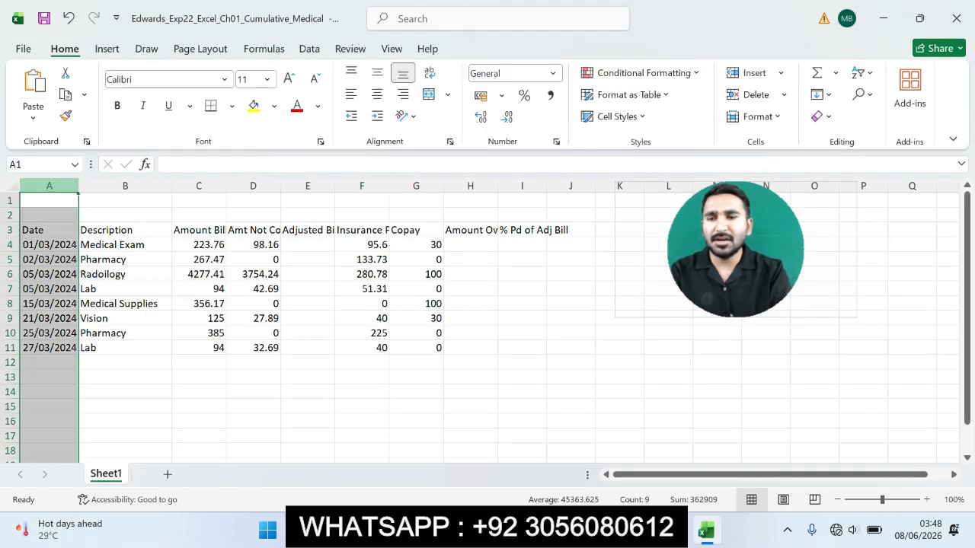
click(49, 185)
click(49, 186)
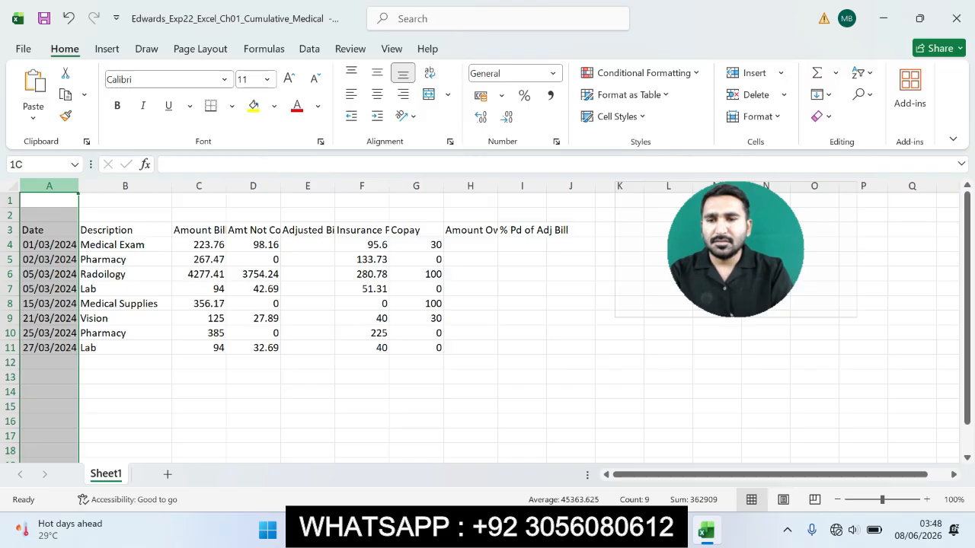
right_click(58, 189)
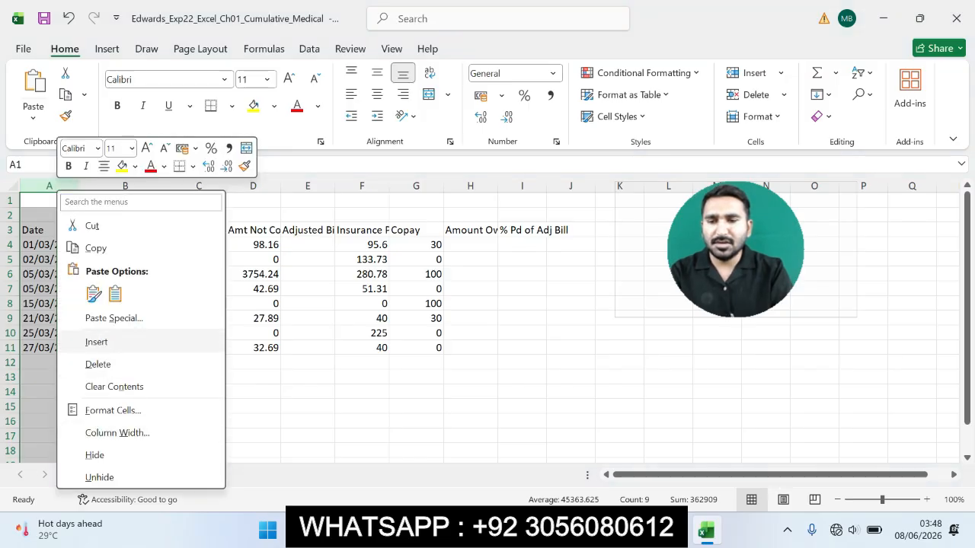
click(96, 342)
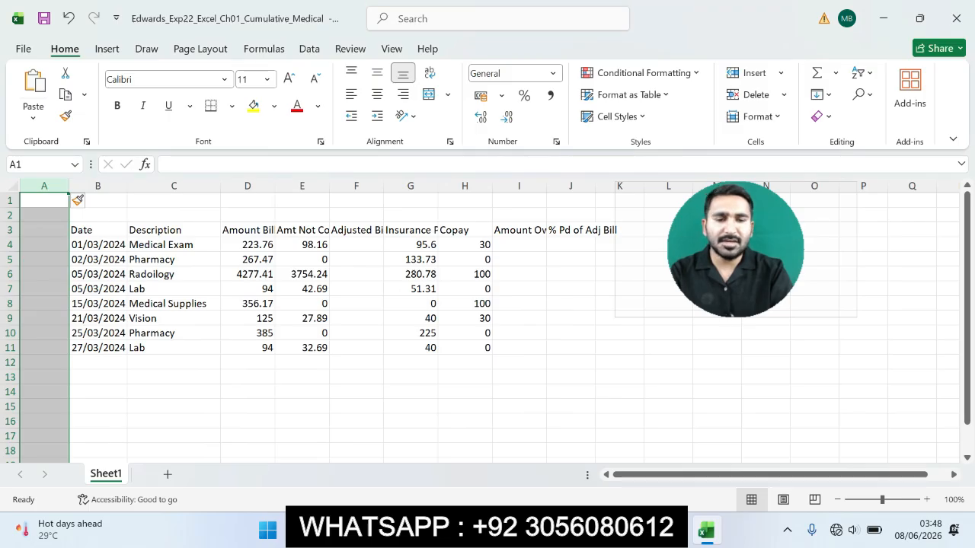
- Check the Step 4 label in Word, and enter "Expense #" in cell A3 of the Excel sheet
click(675, 531)
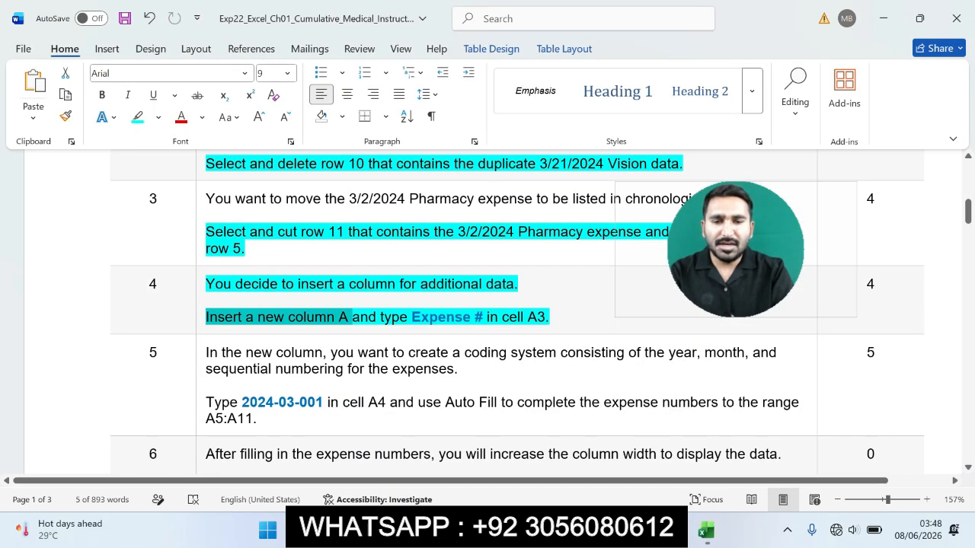
drag(412, 317, 483, 317)
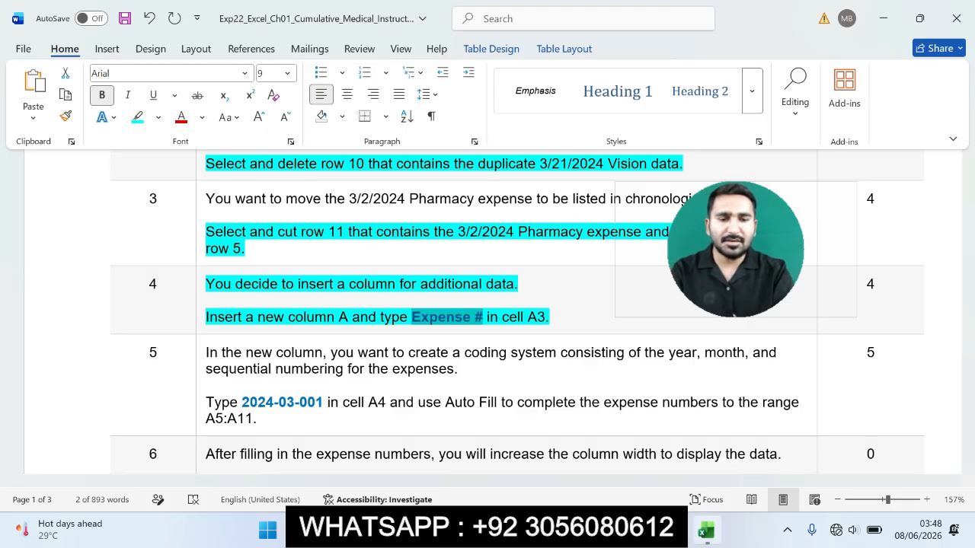
click(705, 530)
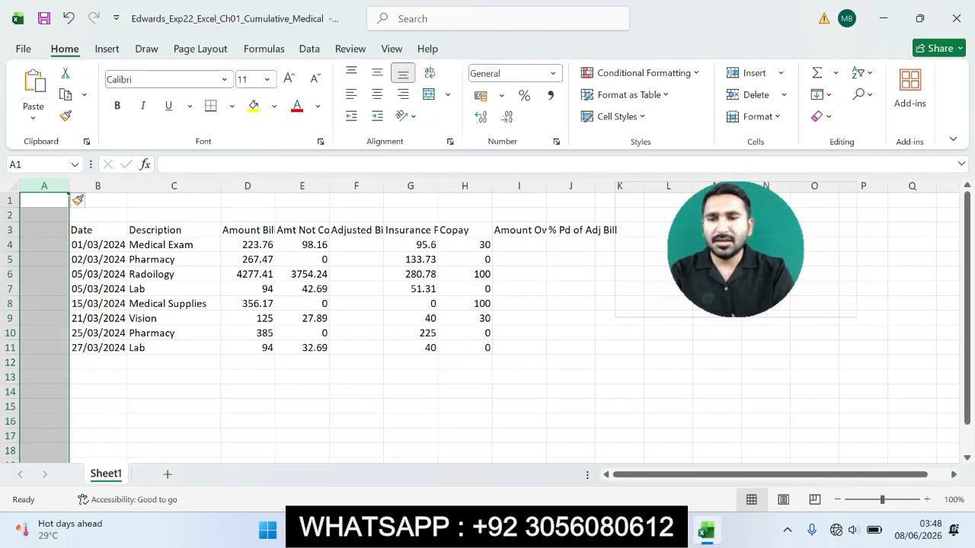
click(44, 230)
text(Expense #)
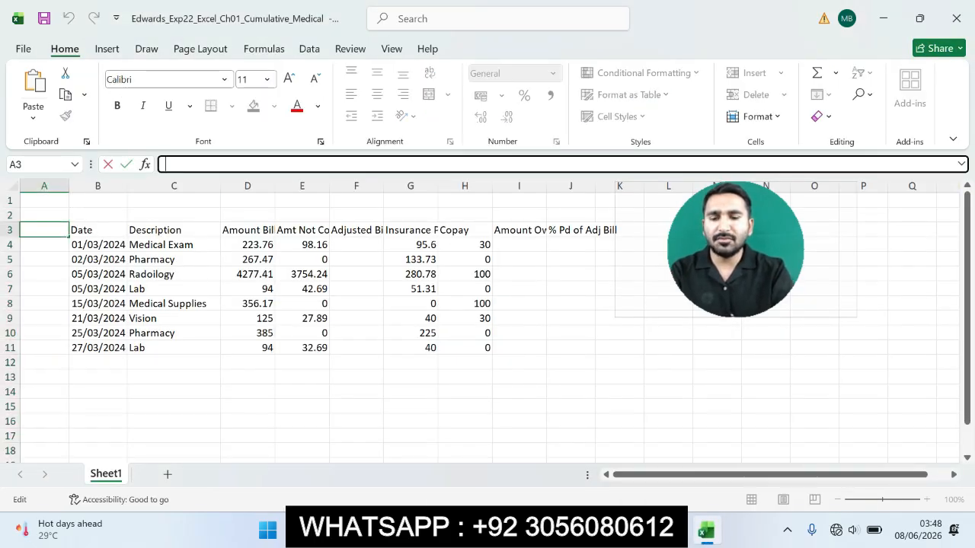
key(Return)
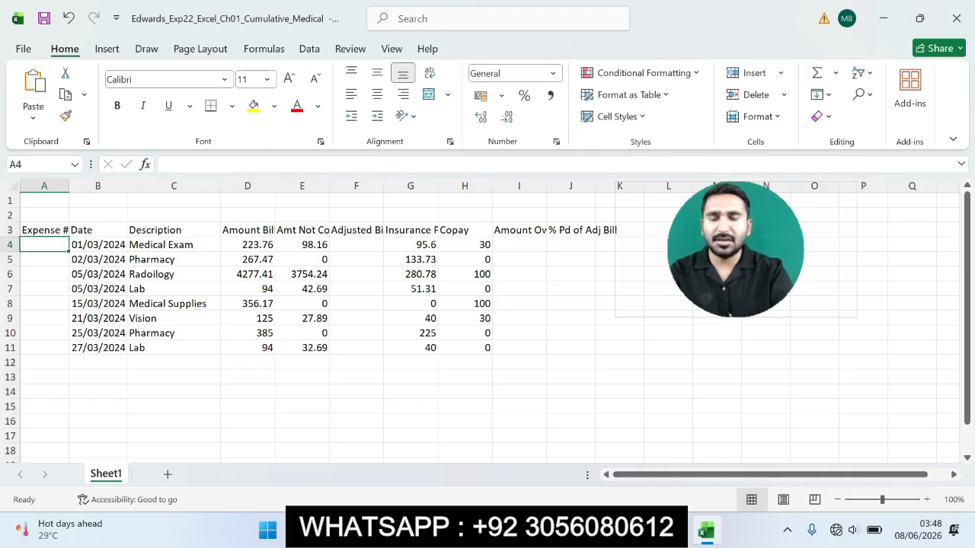
- Return to the Word instructions and highlight the whole Step 5 instruction about the expense coding system in turquoise
click(678, 465)
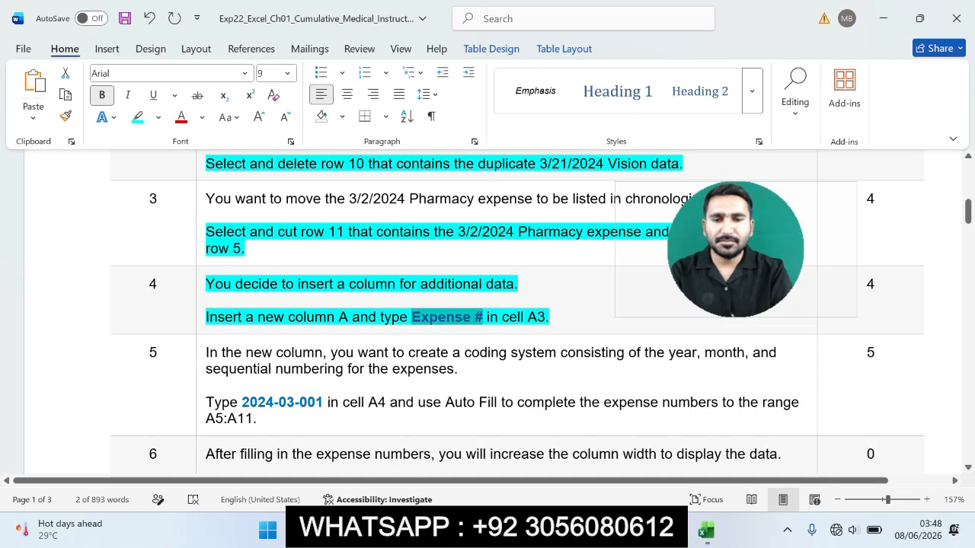
drag(206, 353, 472, 423)
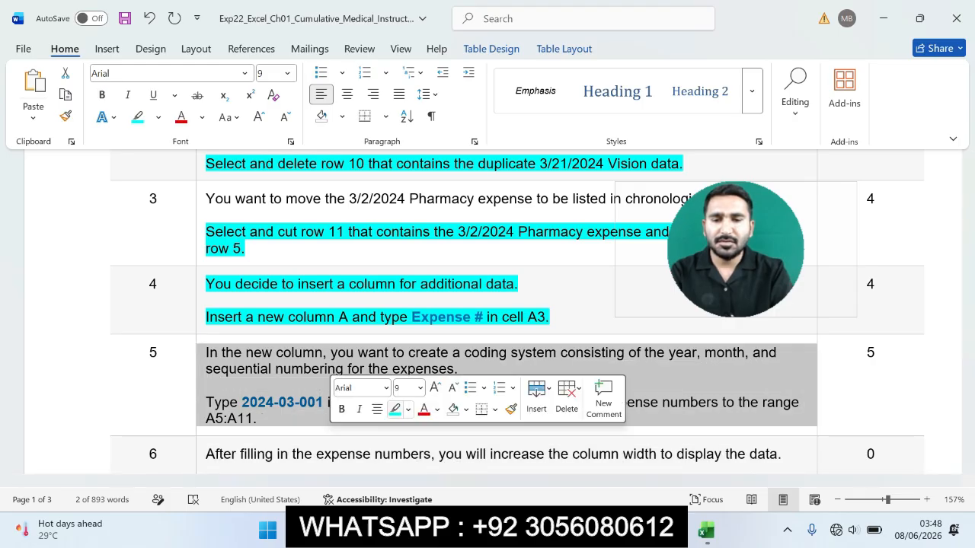
click(394, 409)
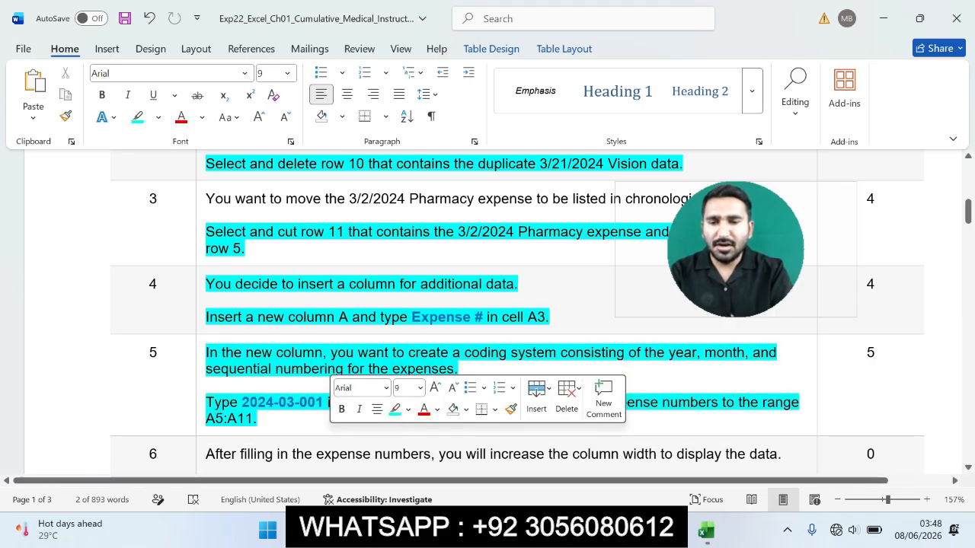
click(148, 353)
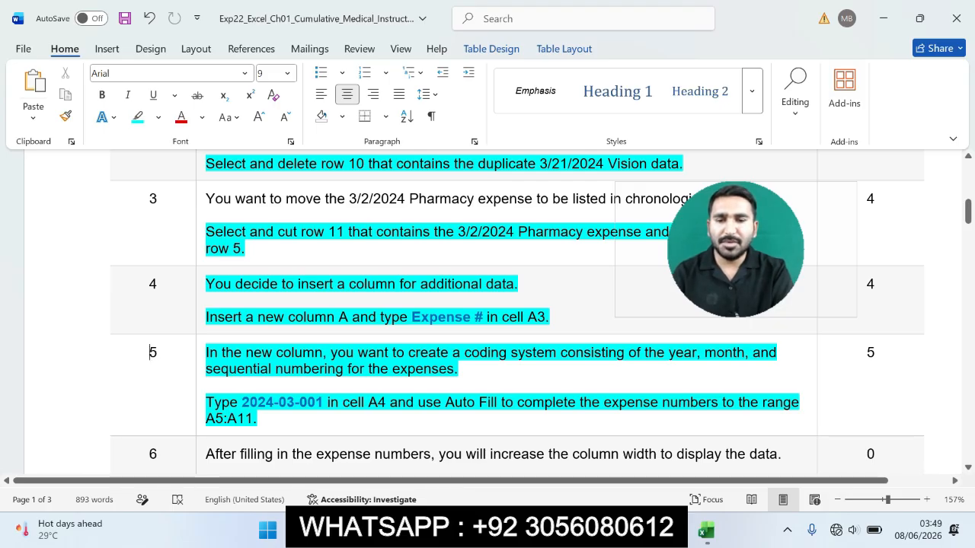
- Review the Step 5 sentence on entering 2024-03-001 in cell A4 and using Auto Fill for the range A5:A11
drag(242, 402, 326, 402)
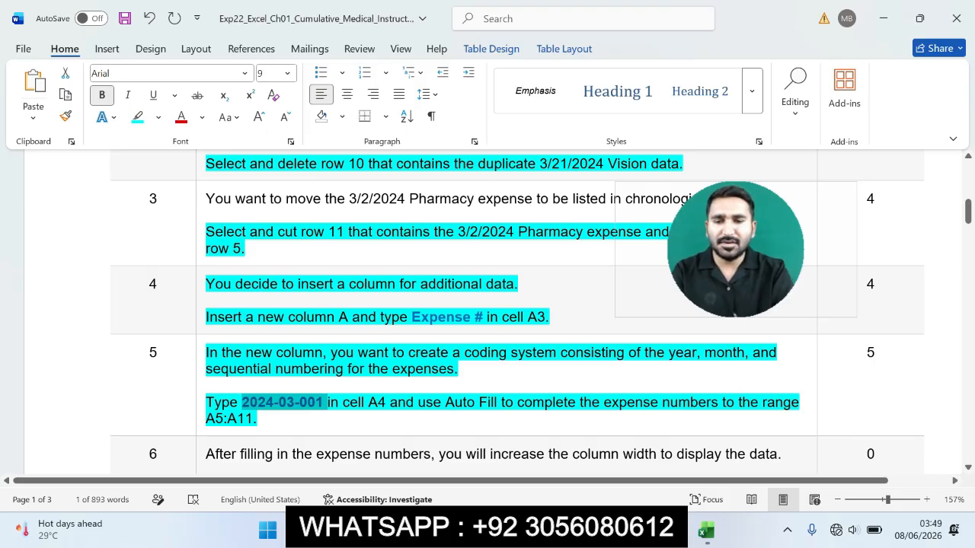
drag(299, 403, 258, 419)
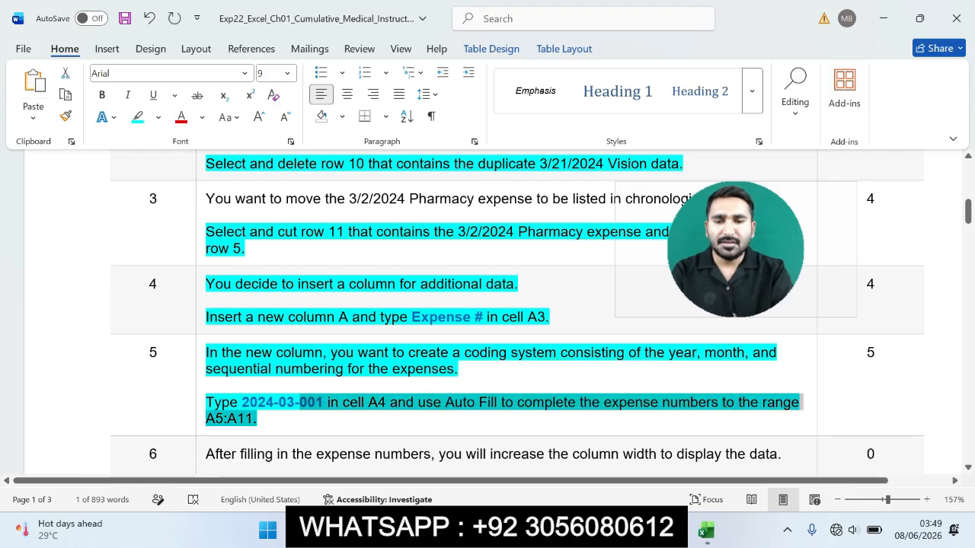
click(258, 419)
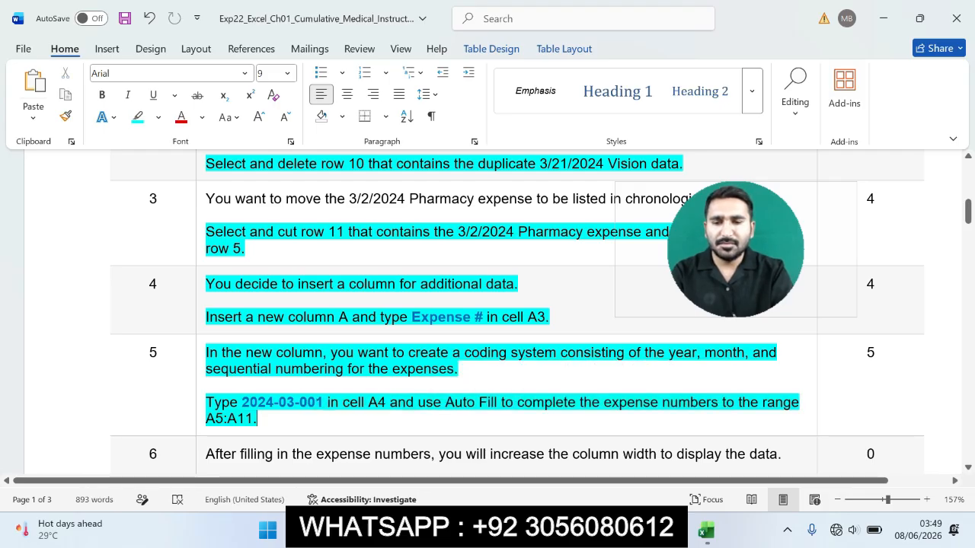
triple_click(258, 418)
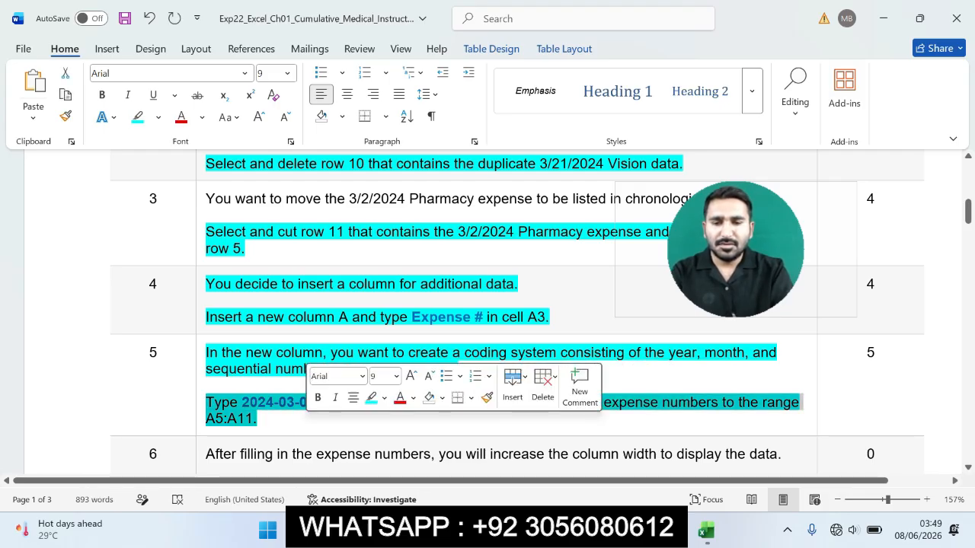
- Switch from the Word instructions to the Excel sheet and enter 2024-03-001 in cell A4
click(257, 419)
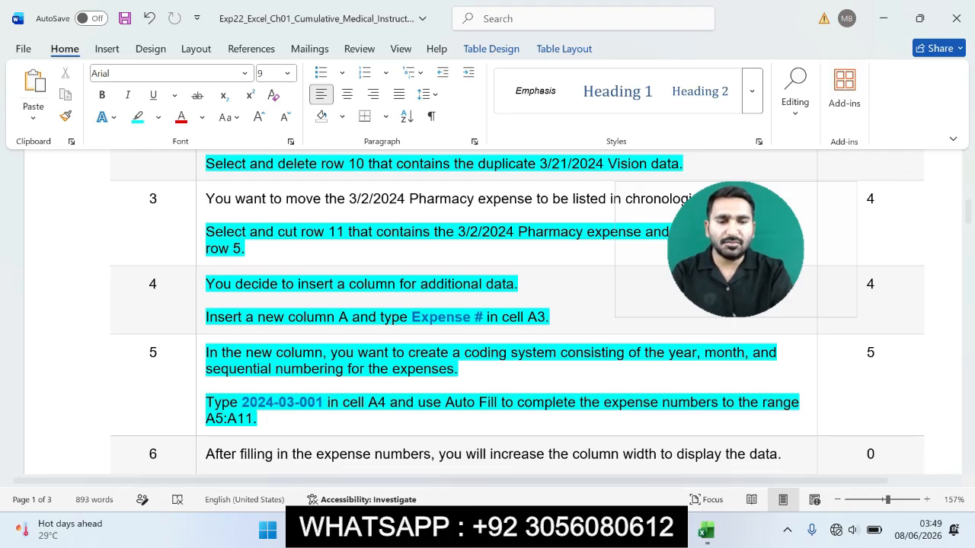
click(705, 529)
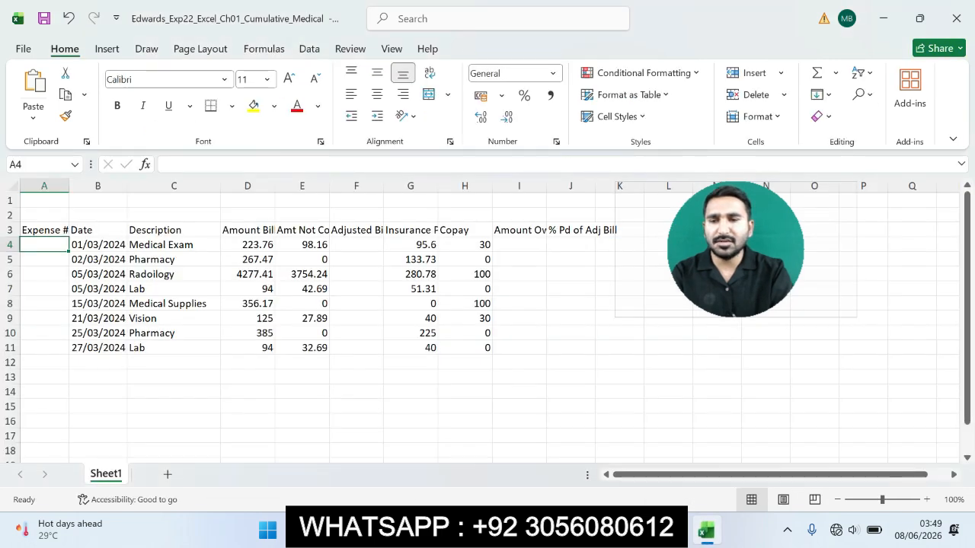
text(2024-03-001)
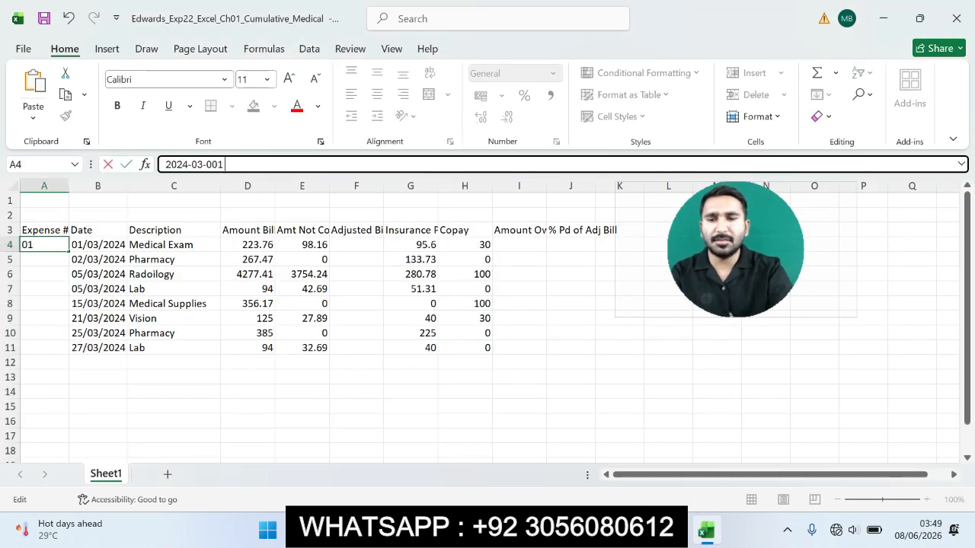
key(Return)
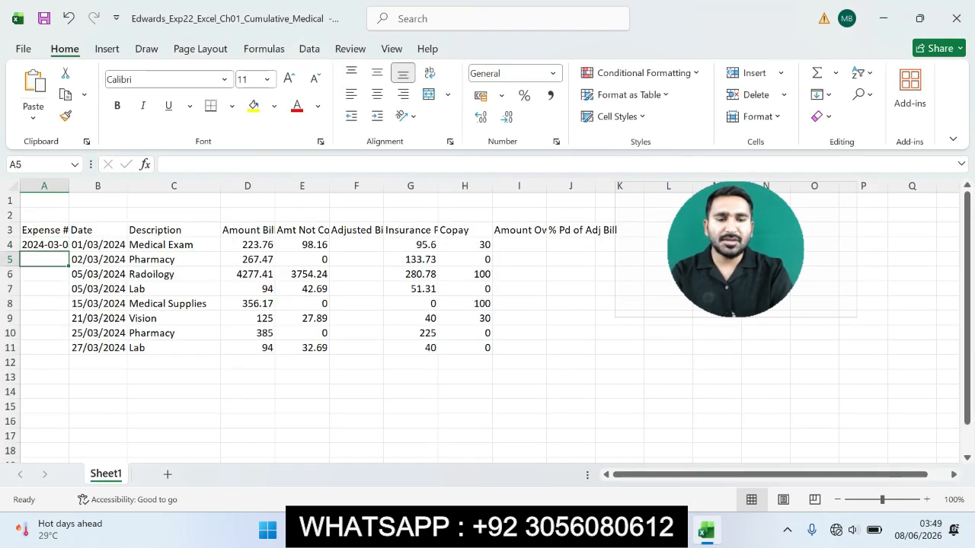
- Check the Step 5 Auto Fill instruction in Word, and auto-fill the expense number from A4 down to A11 in Excel
click(670, 530)
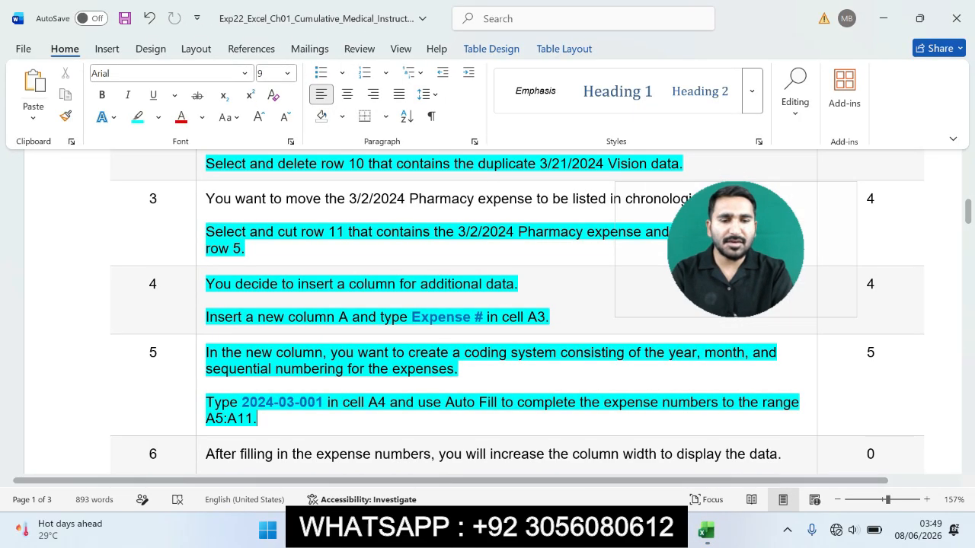
click(706, 530)
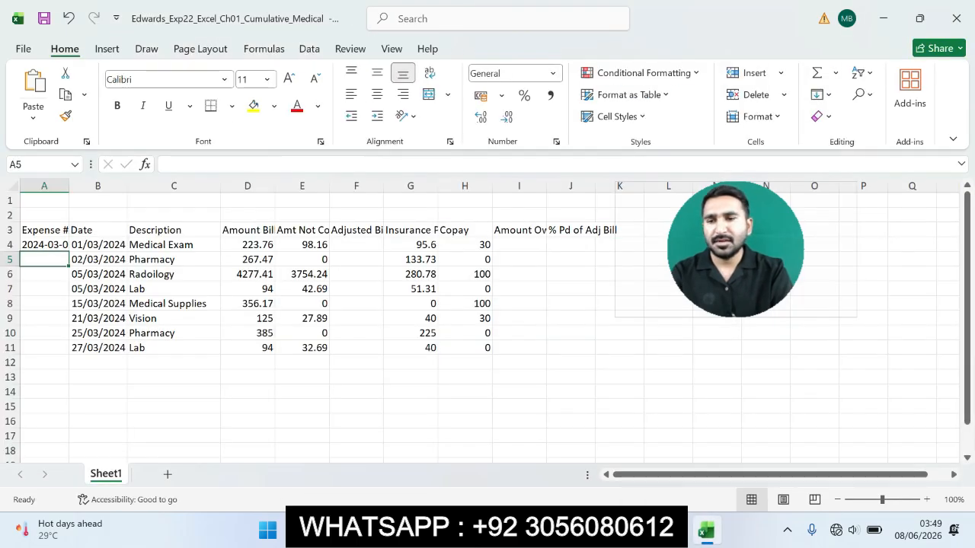
click(44, 245)
double_click(68, 252)
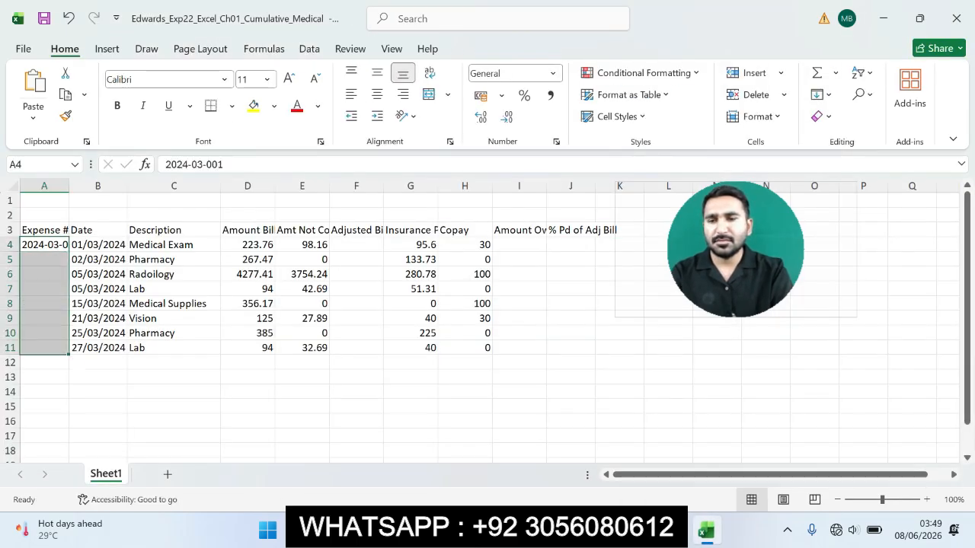
click(411, 406)
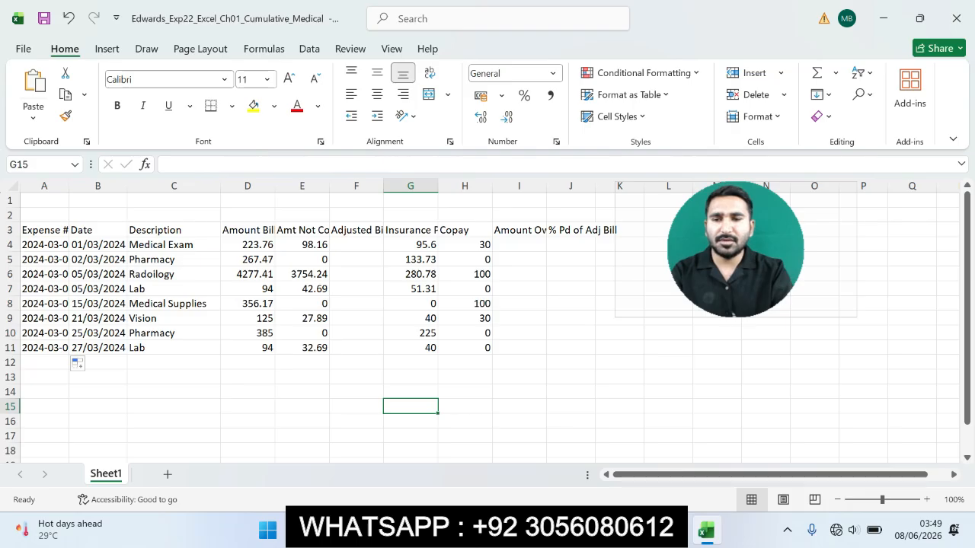
- Return to the Word instructions and highlight the whole Step 6 instruction about the column width in turquoise
click(670, 457)
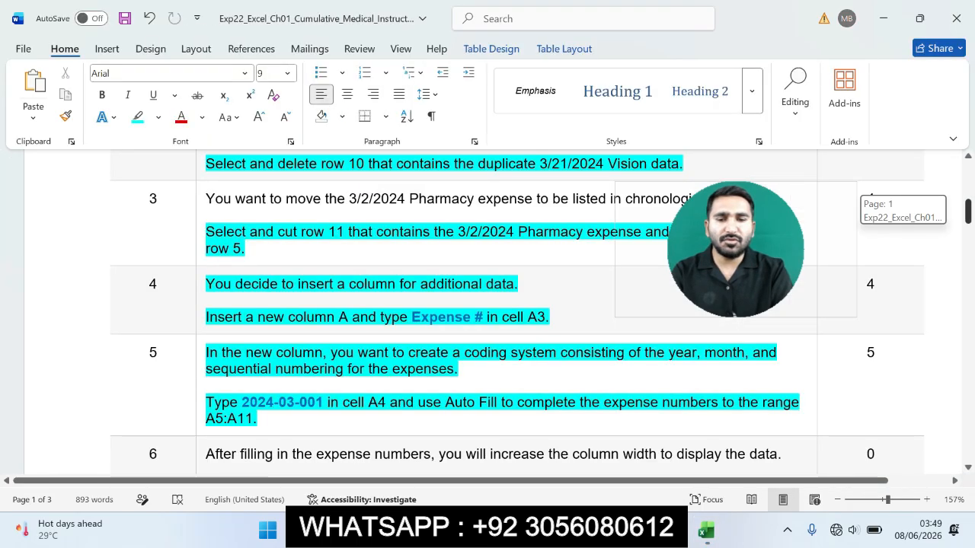
scroll(487, 312, down, 3)
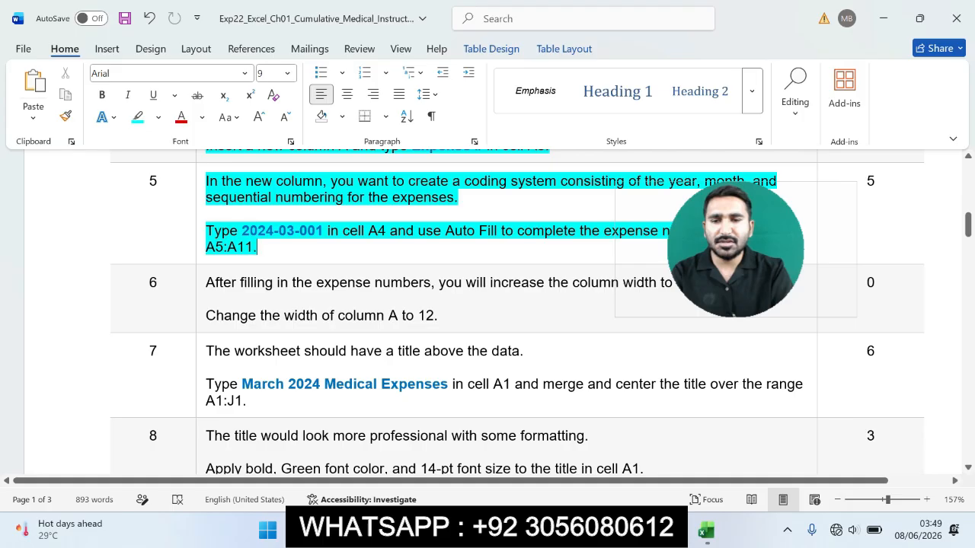
drag(206, 283, 438, 316)
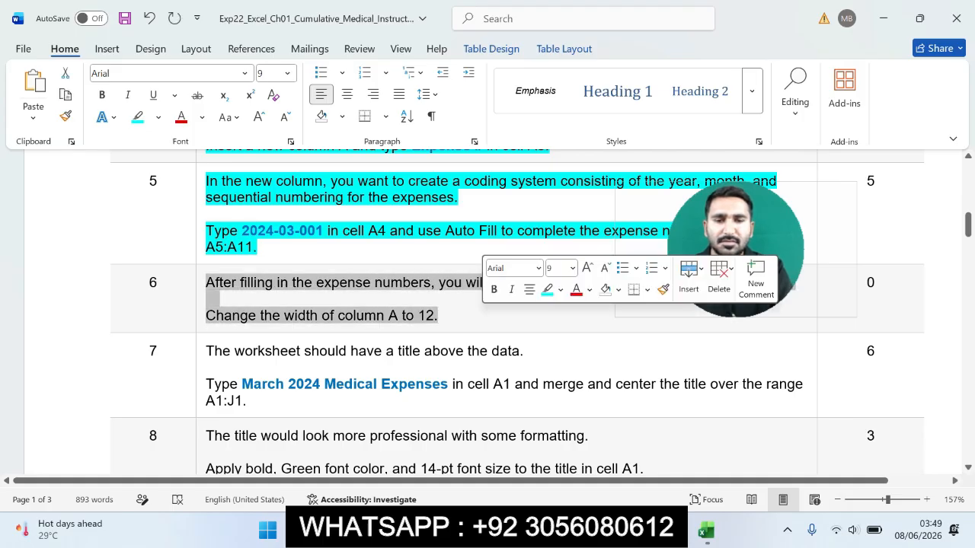
click(547, 289)
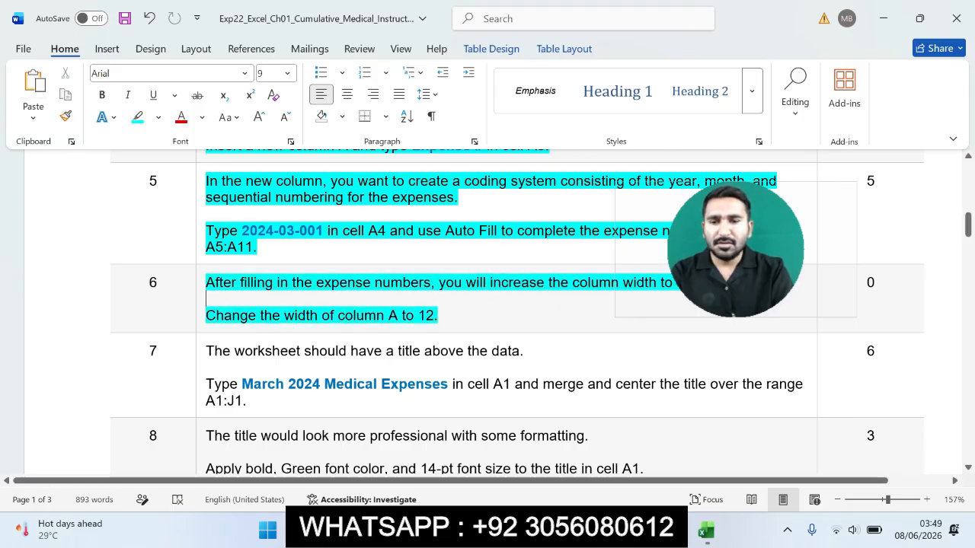
drag(736, 250, 785, 183)
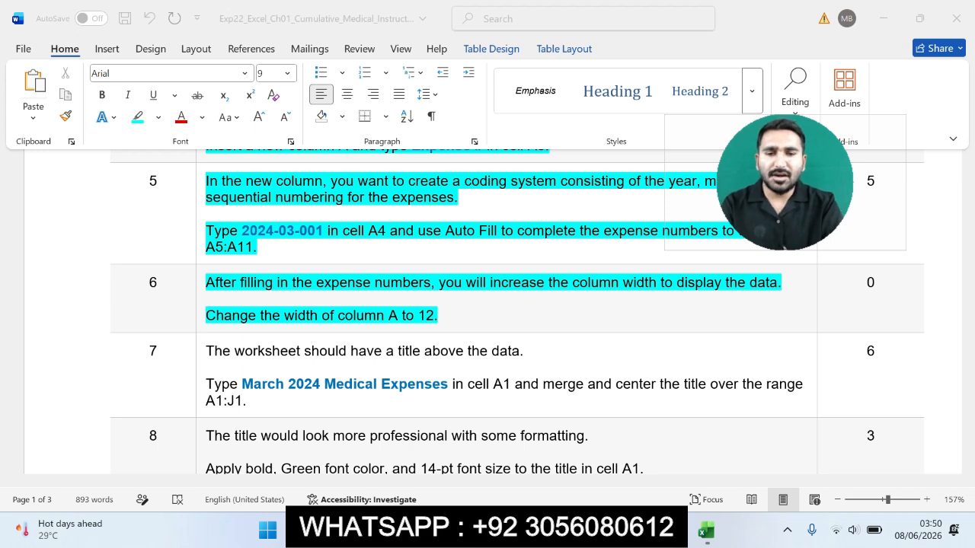
- Mark the Step 6 sentence about column A's width, and set the width of column A to 12 in Excel
click(205, 298)
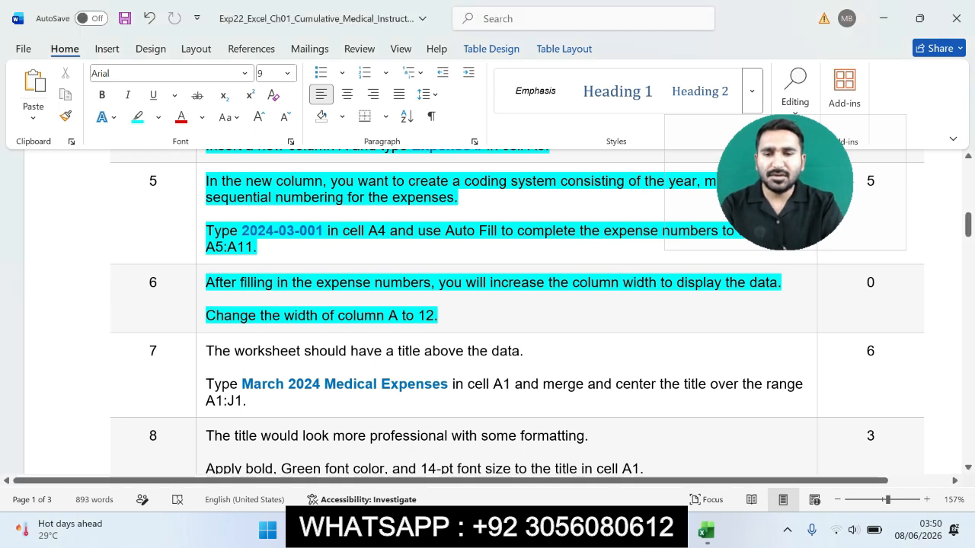
drag(206, 315, 439, 316)
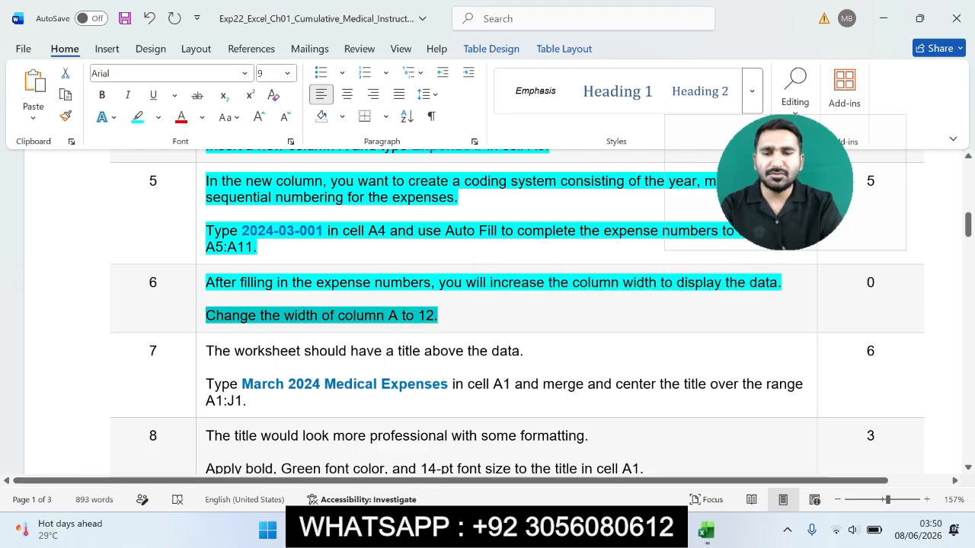
click(707, 531)
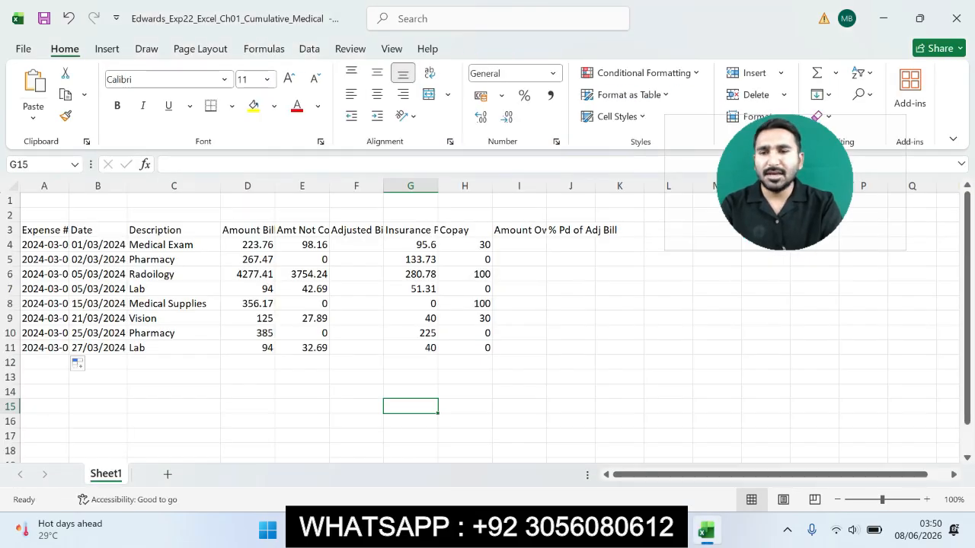
click(44, 186)
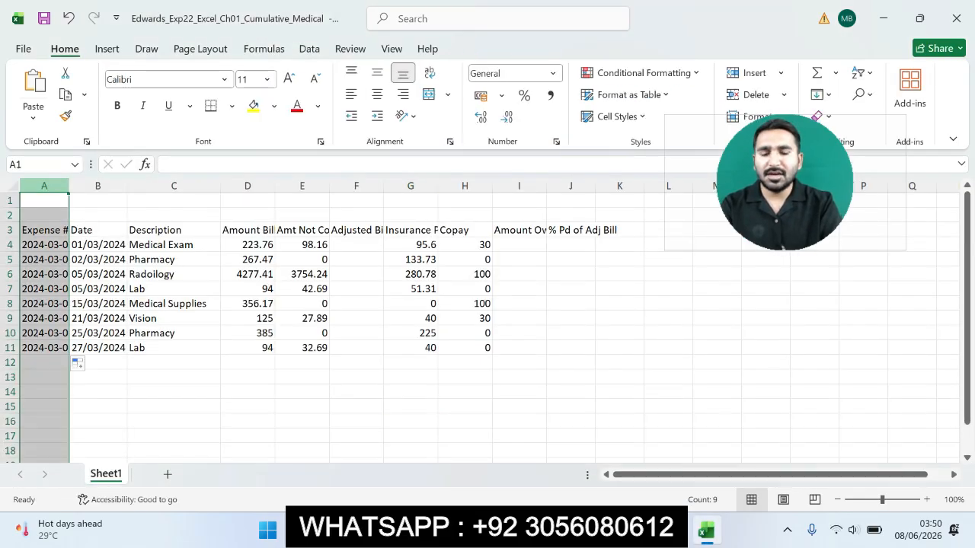
right_click(58, 187)
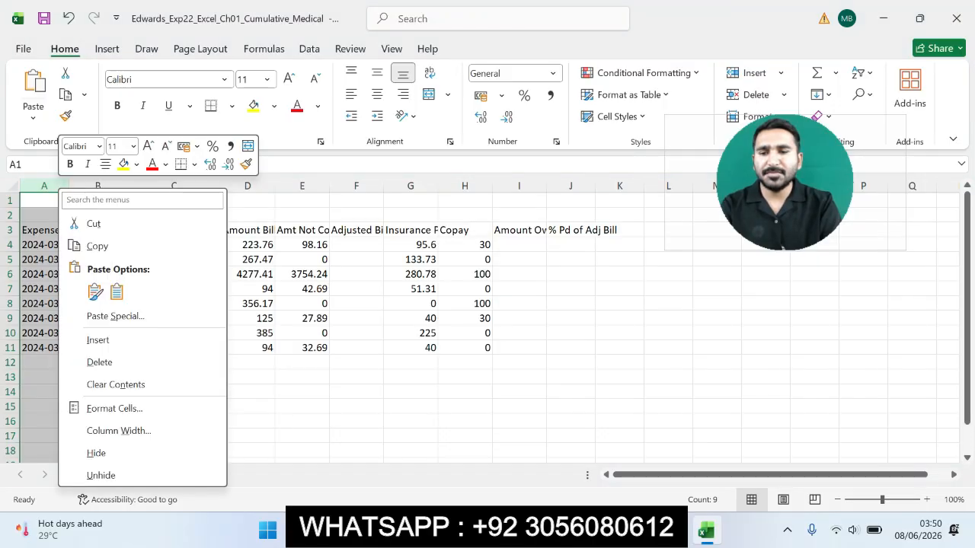
click(99, 431)
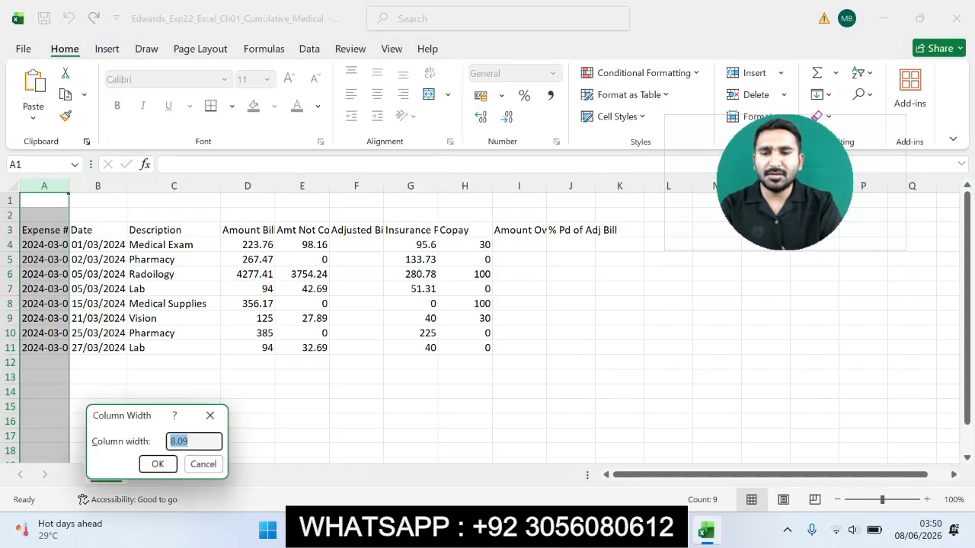
text(12)
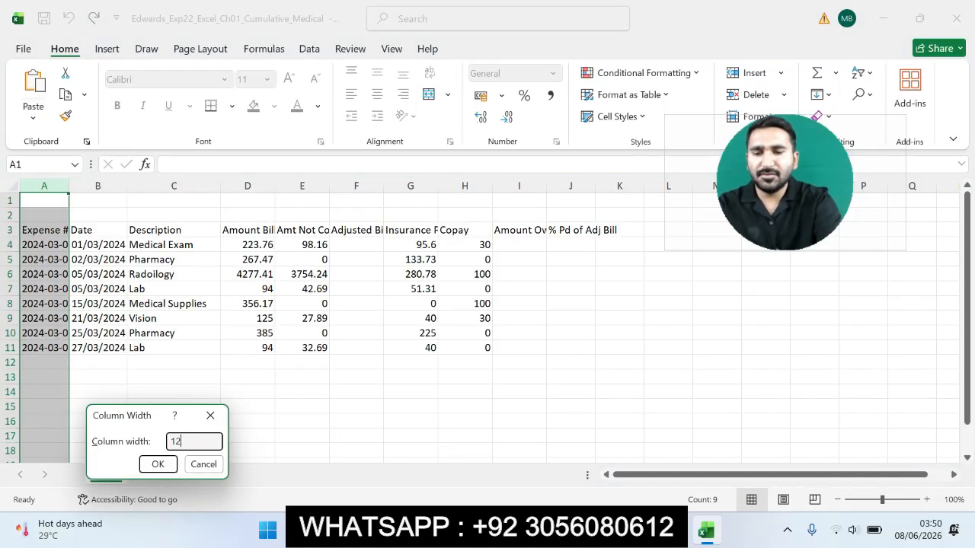
click(158, 464)
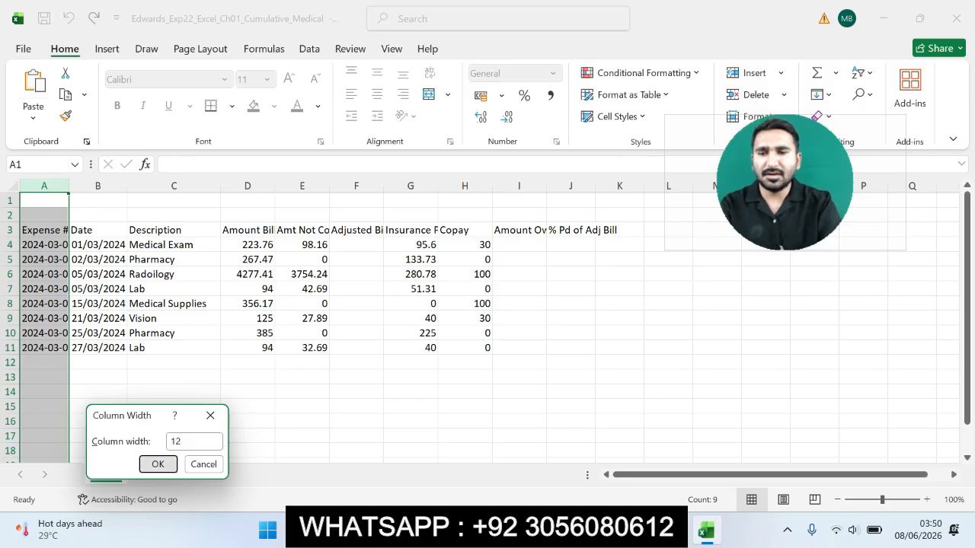
click(324, 391)
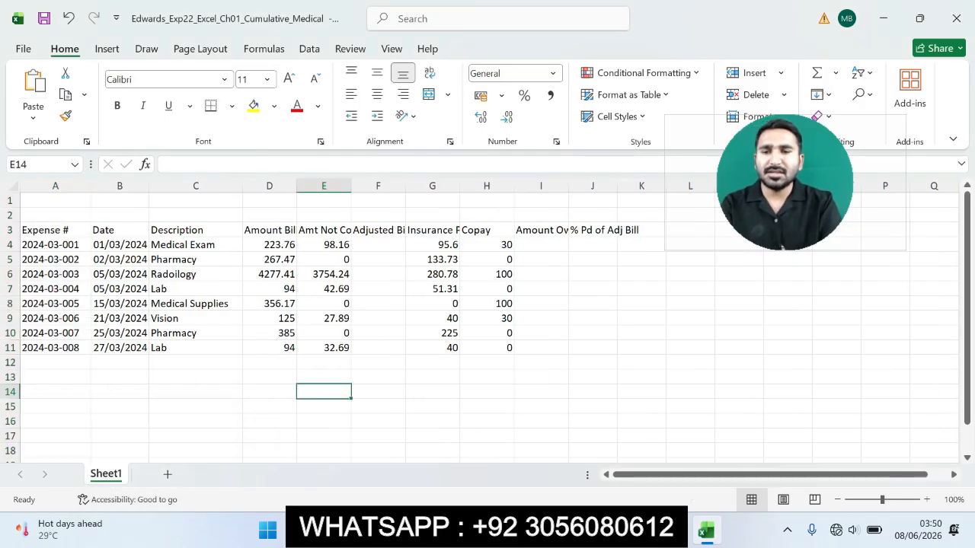
- Switch back to Word and highlight the whole Step 7 instruction about the worksheet title in turquoise
mouse_move(678, 529)
click(678, 457)
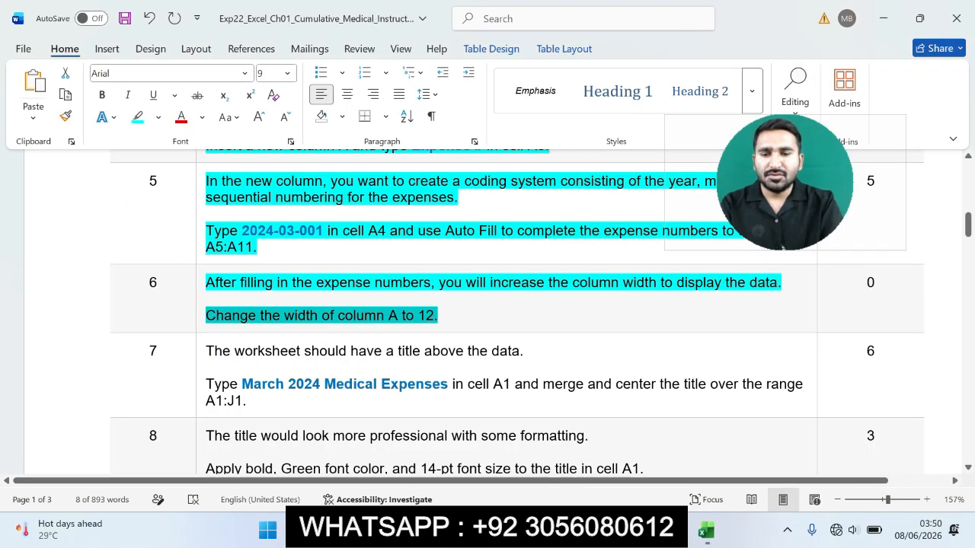
drag(206, 351, 247, 400)
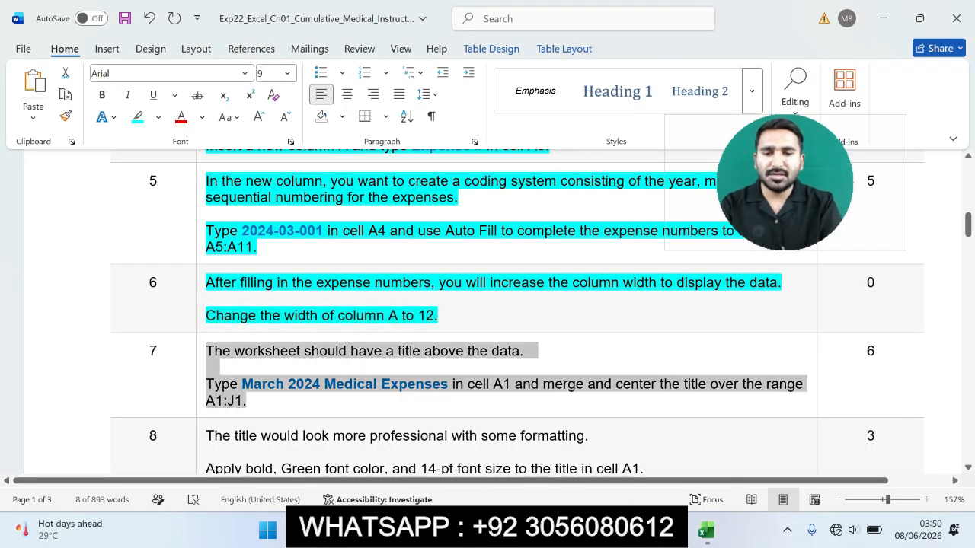
click(406, 386)
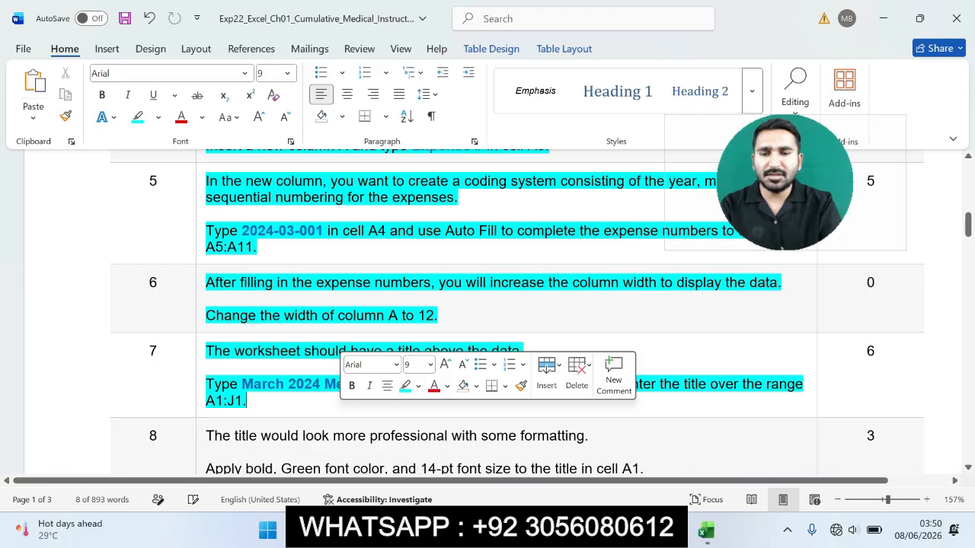
click(158, 352)
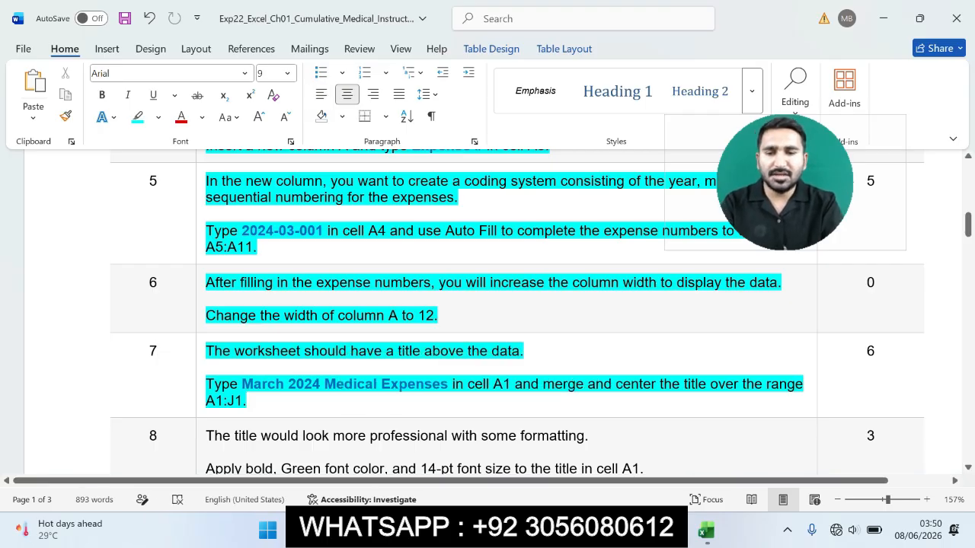
- Copy the title "March 2024 Medical Expenses" from Step 7 in Word and enter it in cell A1 of the Excel sheet
drag(242, 384, 452, 385)
key(ctrl+c)
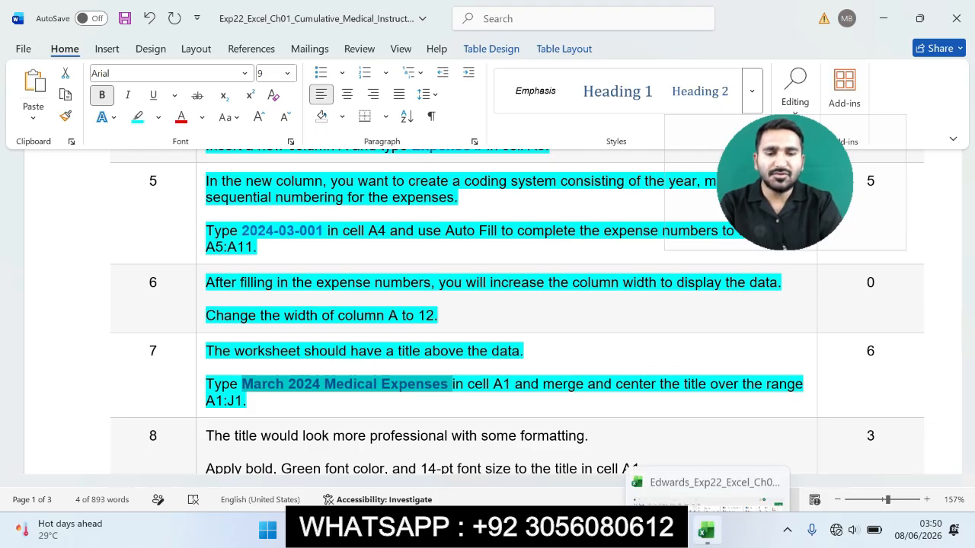
click(706, 531)
click(55, 201)
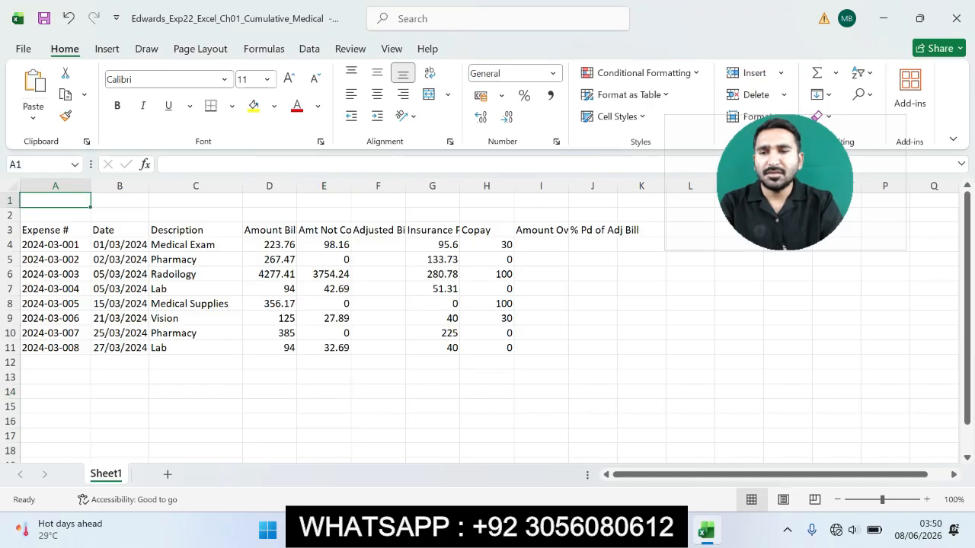
click(229, 165)
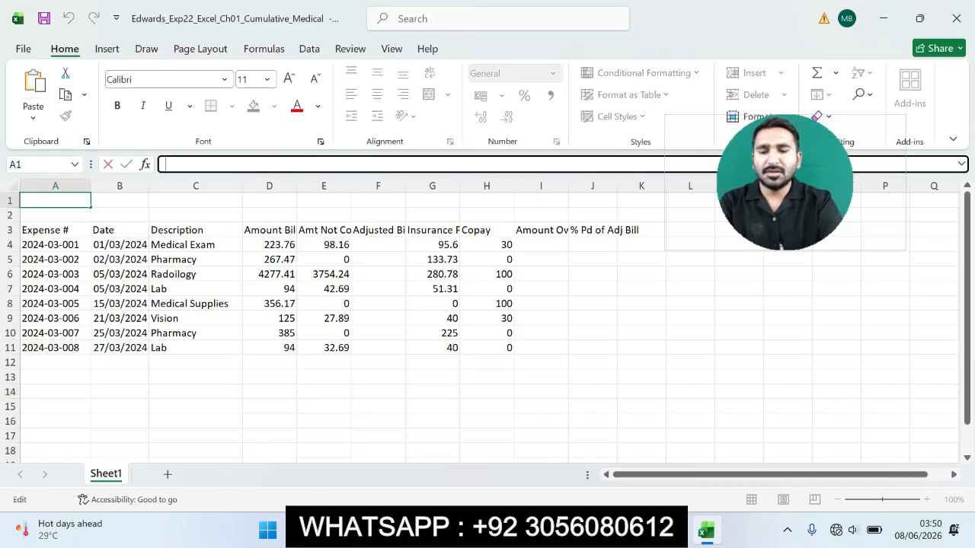
key(ctrl+v)
key(Return)
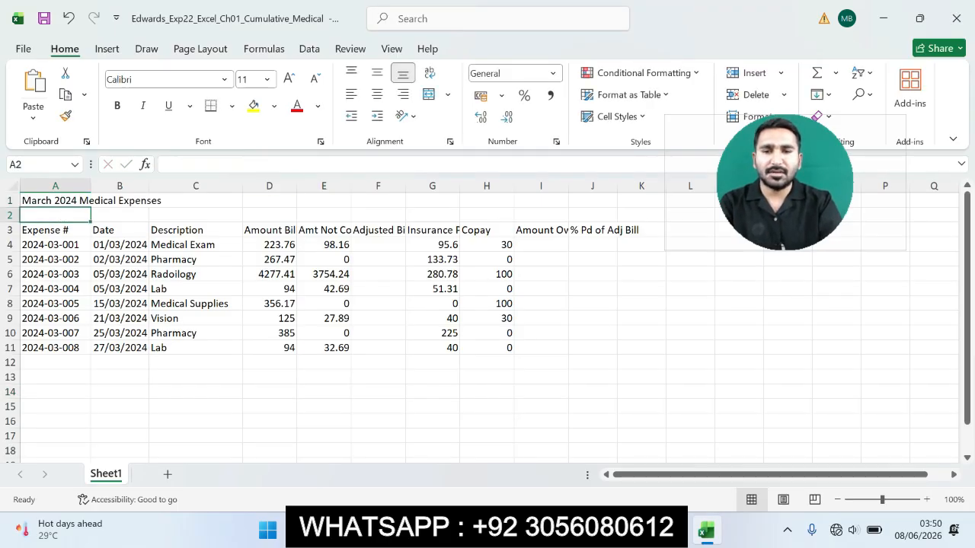
- Switch to the Word instructions, mark the merge-and-center part of Step 7, and copy the range reference A1:J1
key(alt+Tab)
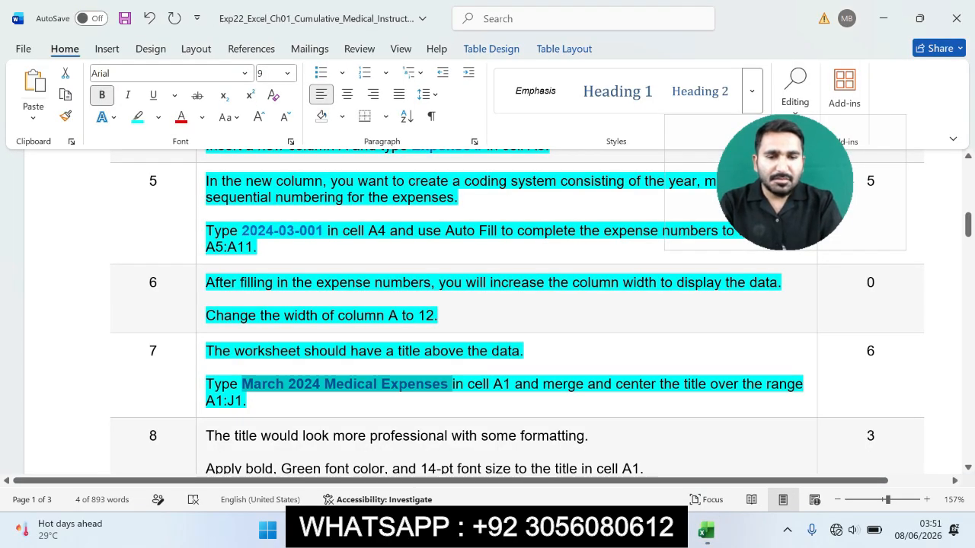
drag(517, 384, 761, 402)
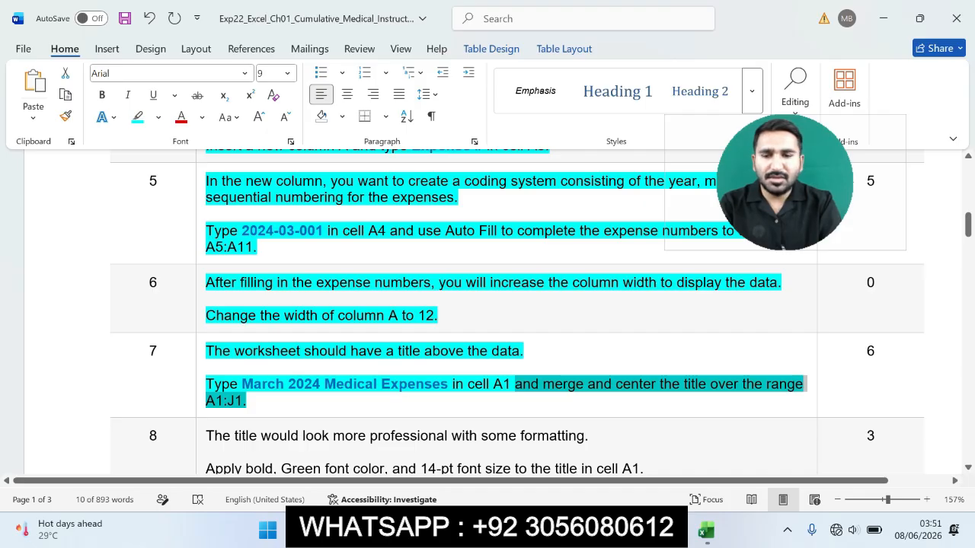
click(207, 400)
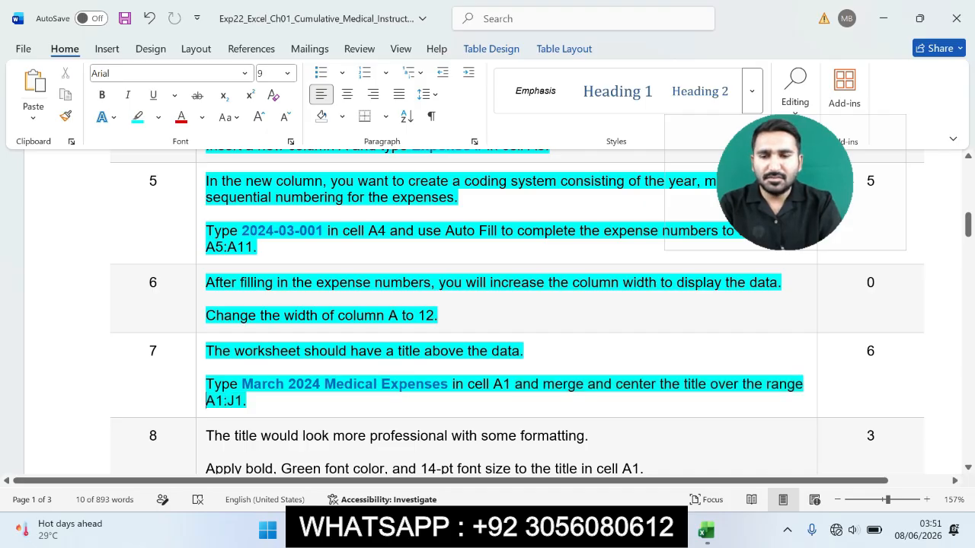
drag(206, 400, 243, 401)
key(ctrl+c)
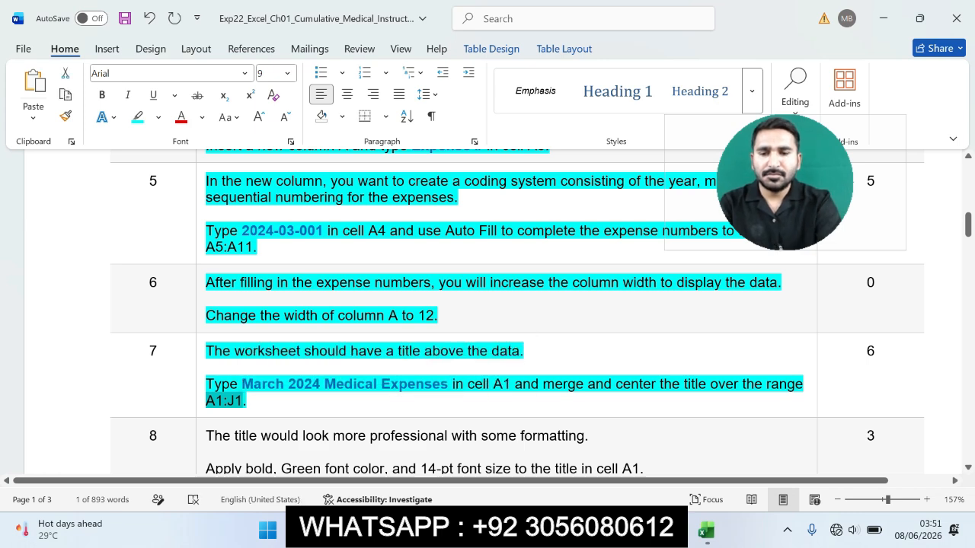
- Return to the Excel sheet, select the range A1:J1 using the copied reference, and merge and center the title across it
click(707, 531)
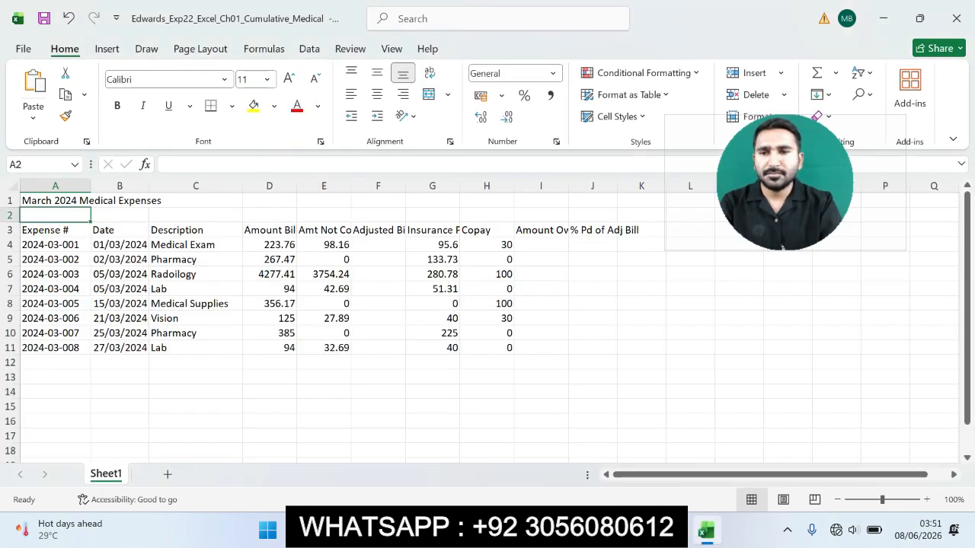
click(38, 164)
key(ctrl+v)
key(Return)
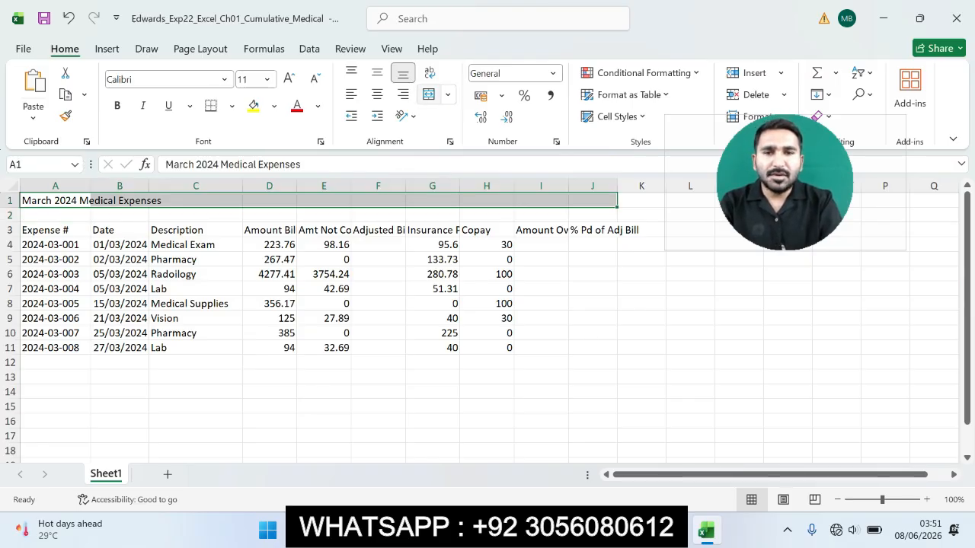
click(447, 94)
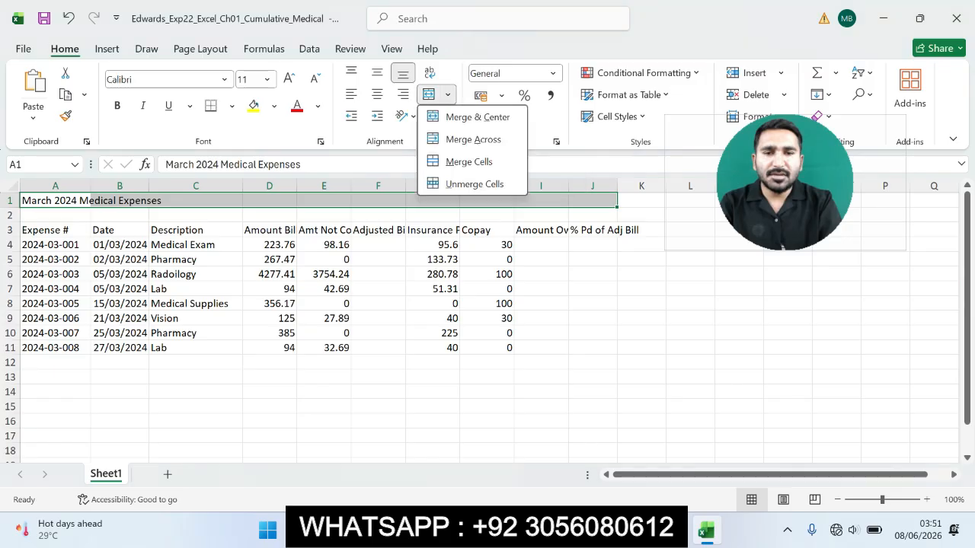
click(477, 117)
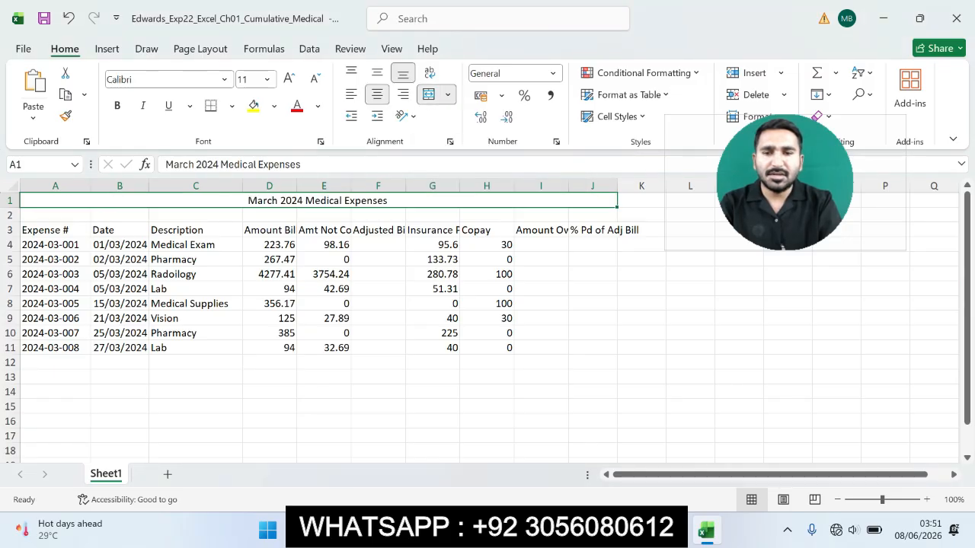
- Switch to the Word instructions and highlight the whole Step 8 instruction about formatting the title in turquoise
mouse_move(670, 531)
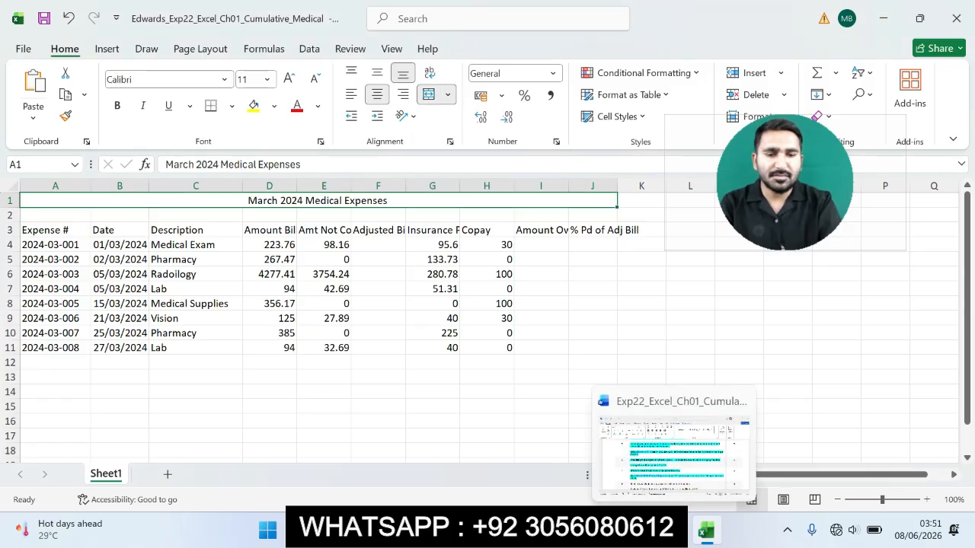
click(671, 442)
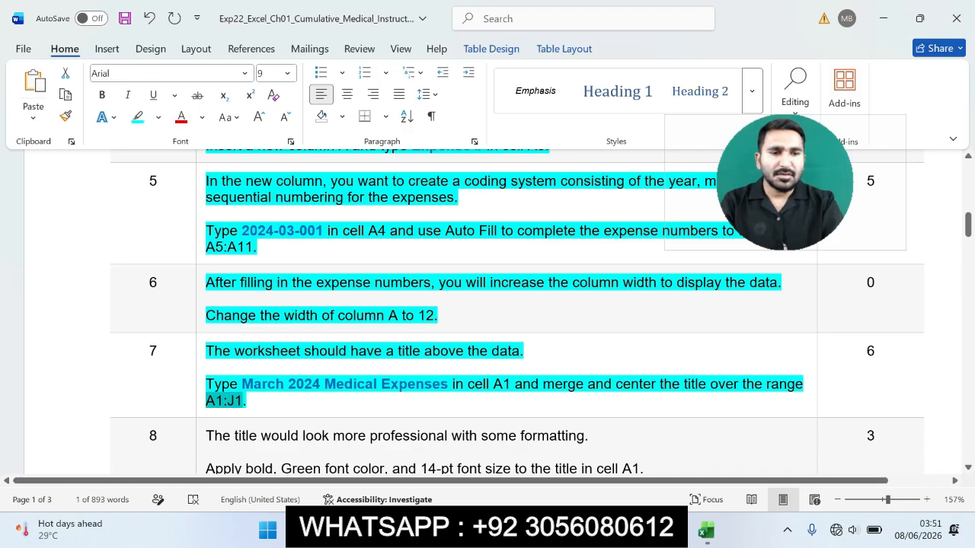
scroll(518, 312, down, 4)
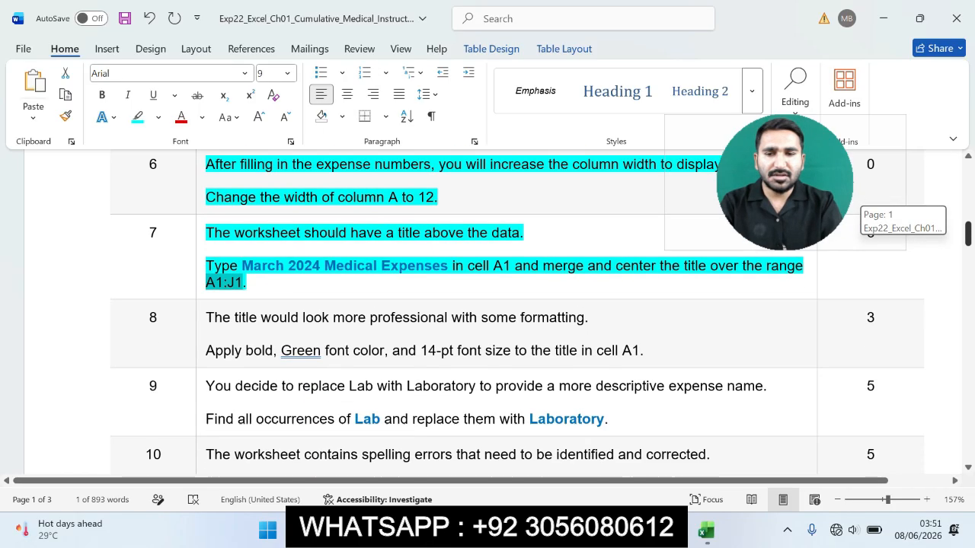
drag(206, 285, 645, 318)
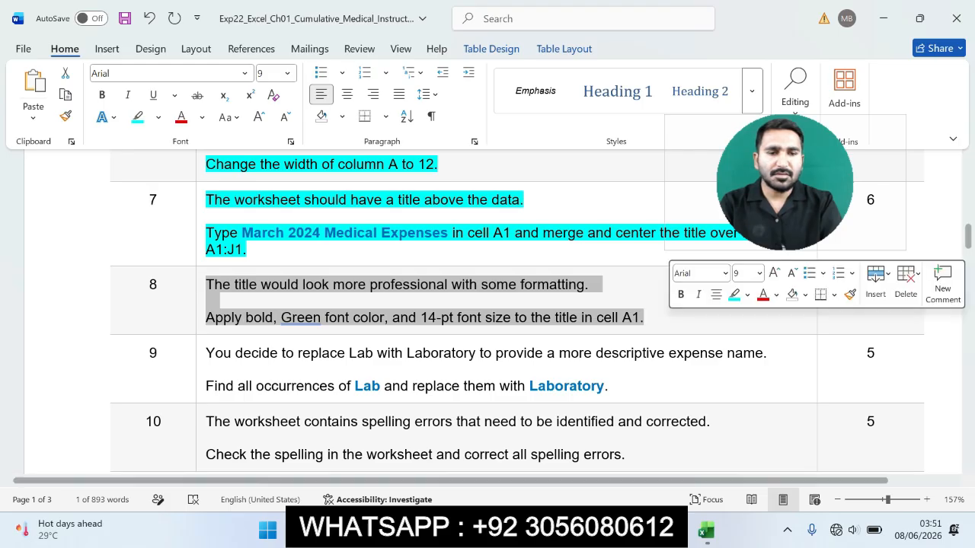
click(734, 294)
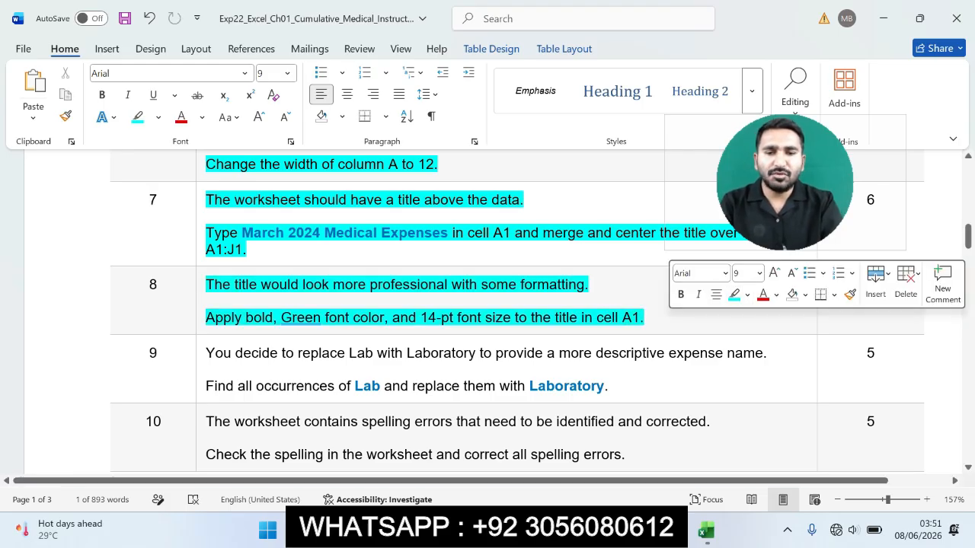
- Mark "Apply bold," in the Step 8 instruction in Word, and make the title in cell A1 bold in Excel
drag(206, 316, 686, 320)
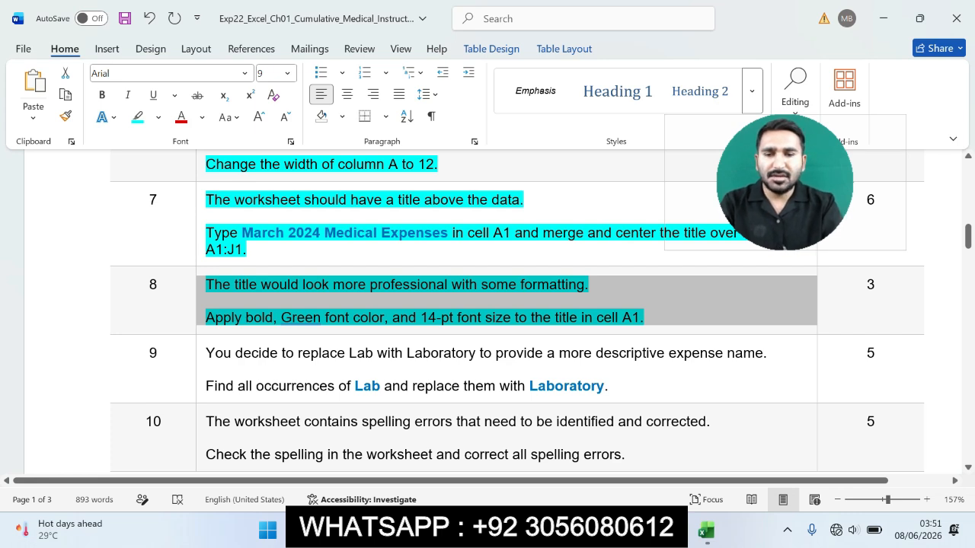
click(205, 316)
drag(206, 317, 278, 317)
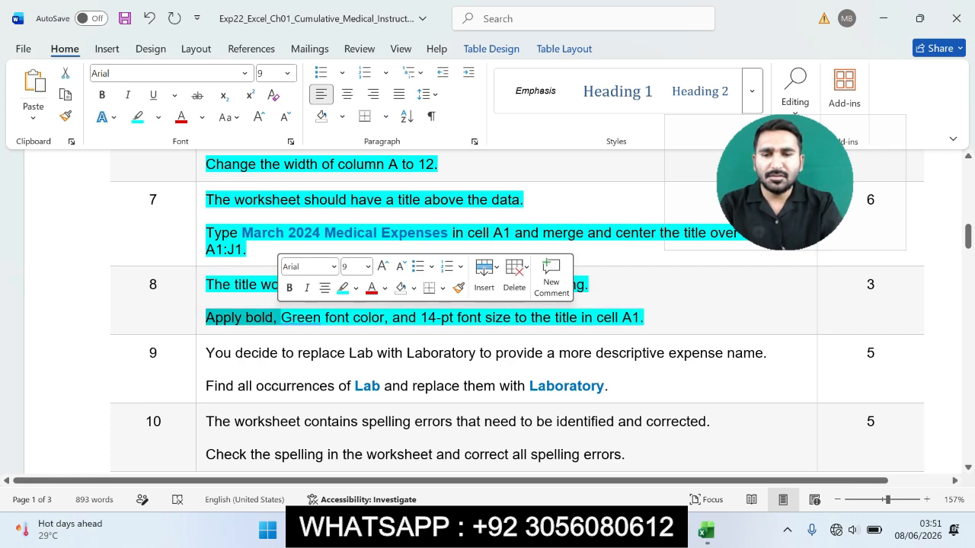
click(706, 531)
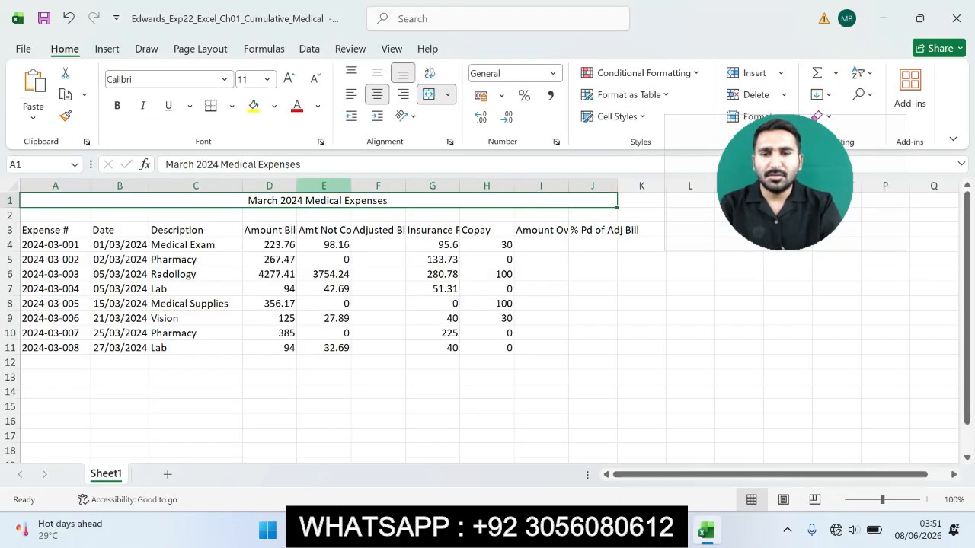
key(ctrl+b)
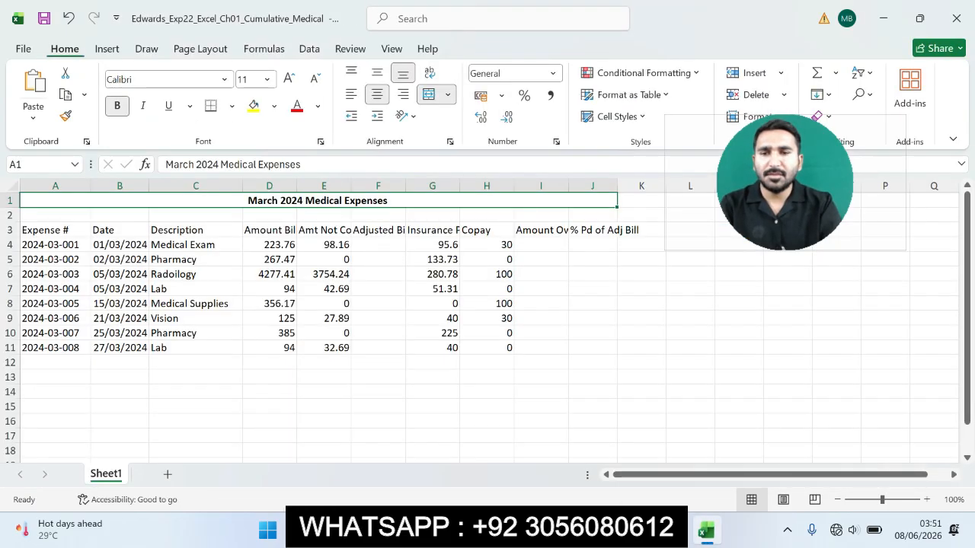
- Mark "Green font color," in Step 8 in Word, and apply the standard Green font color to the title in Excel
key(alt+Tab)
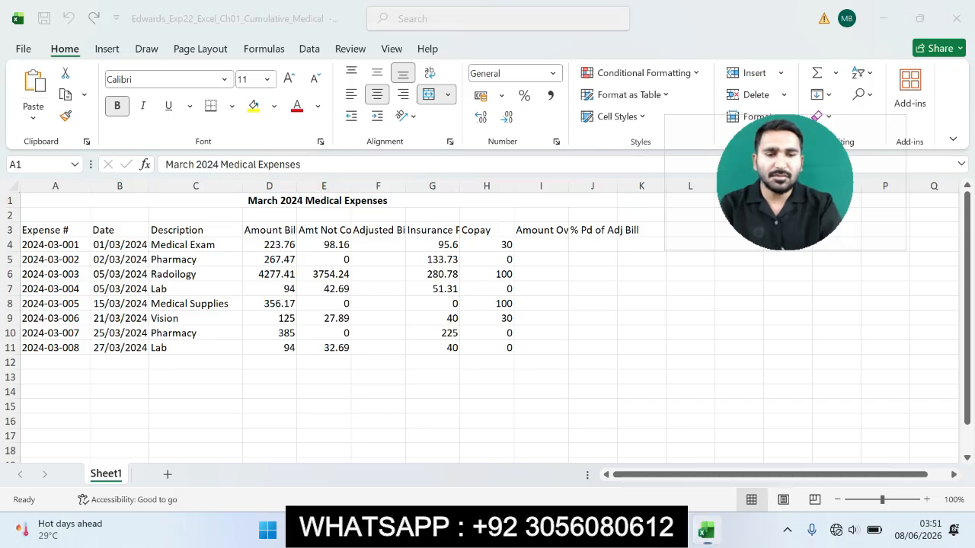
drag(281, 318, 393, 318)
key(alt+Tab)
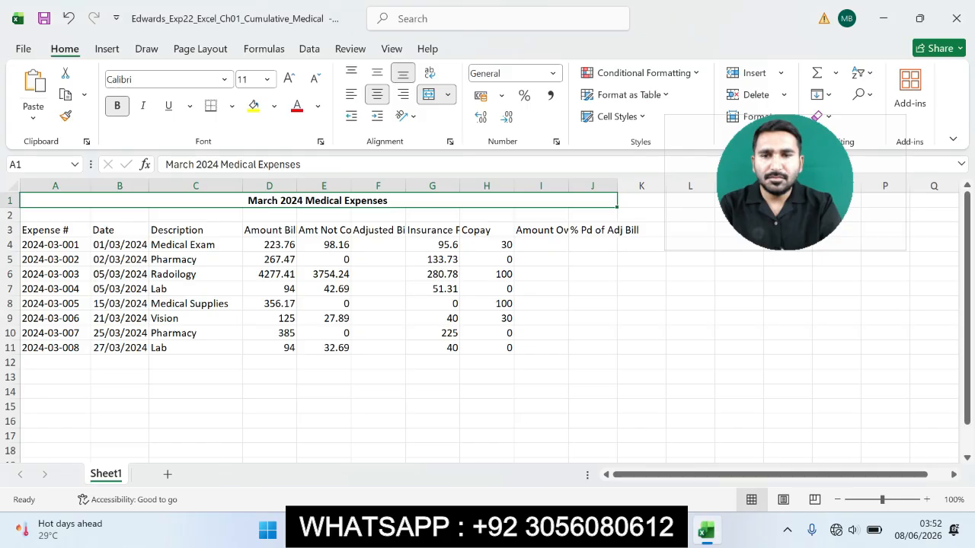
click(318, 106)
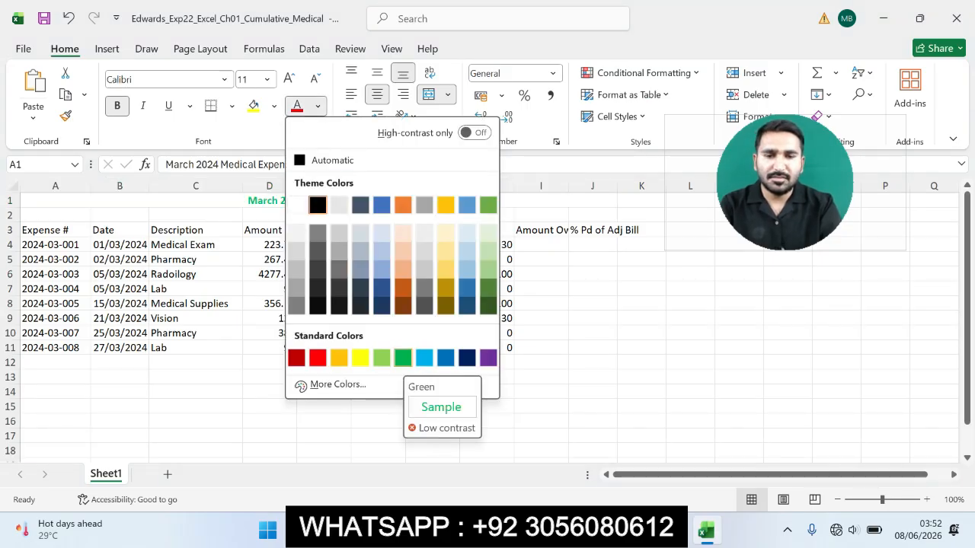
click(403, 357)
- Mark the 14-pt font size part of Step 8 in Word, and set the Excel title's font size to 14
key(alt+Tab)
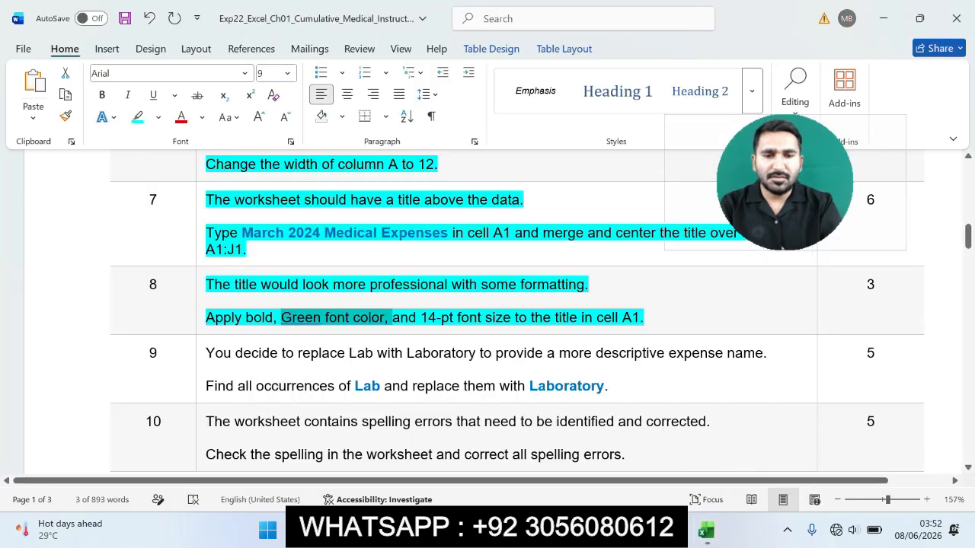
drag(392, 318, 644, 317)
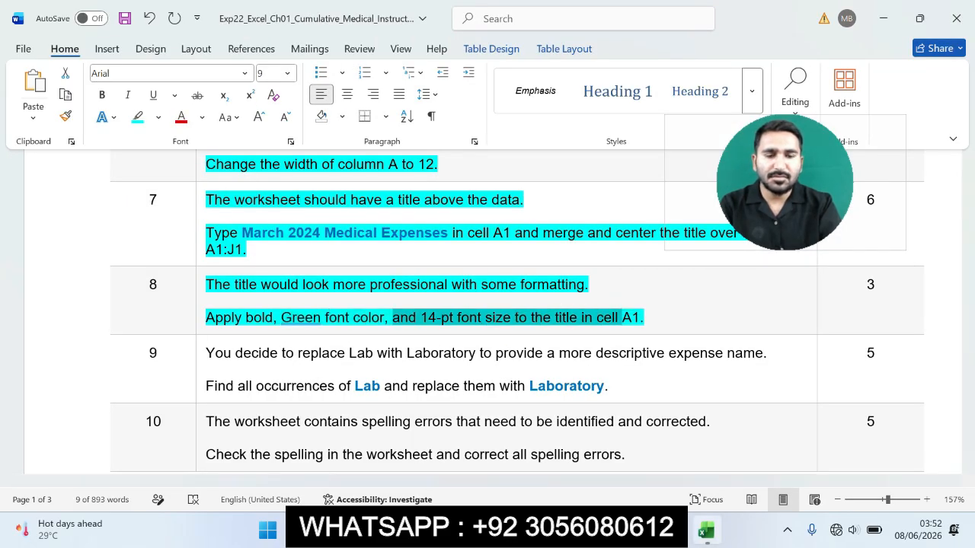
key(alt+Tab)
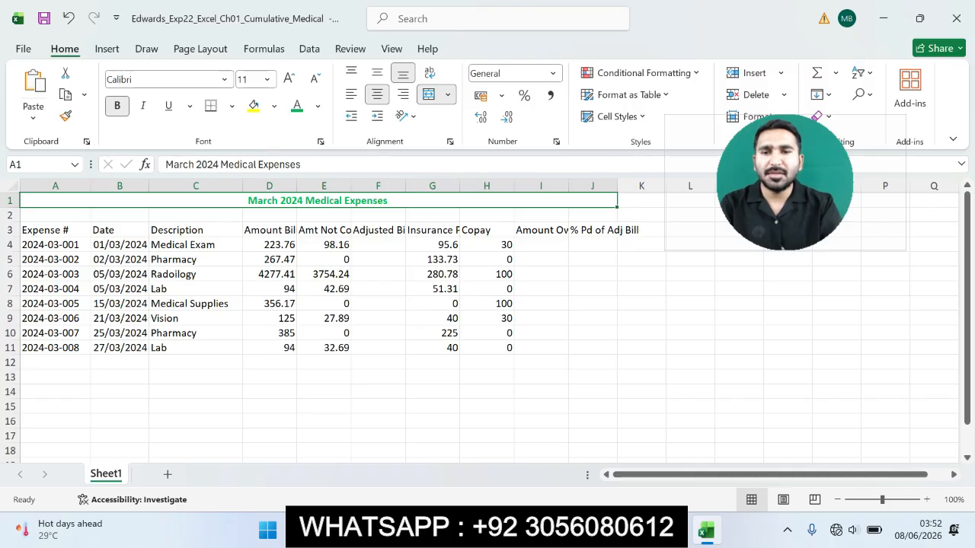
click(267, 79)
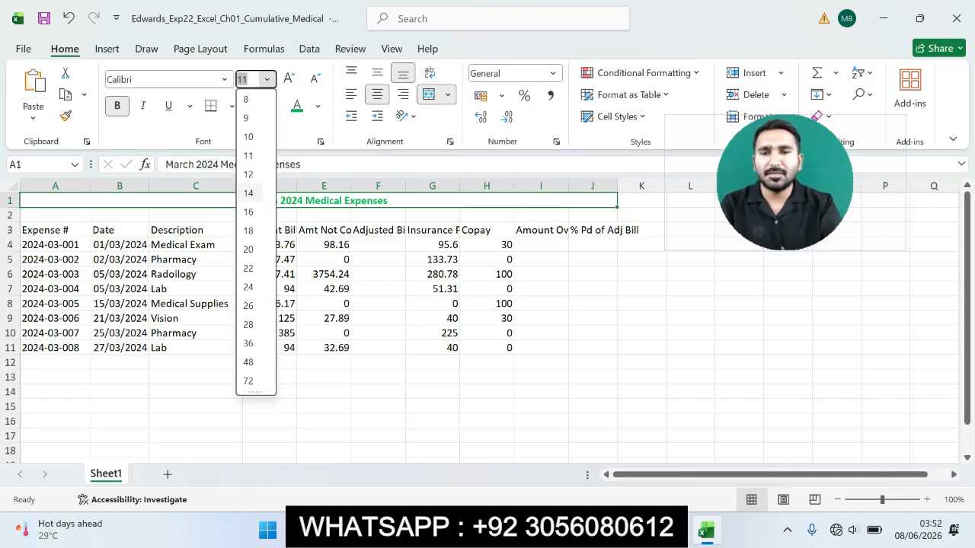
click(249, 193)
click(432, 395)
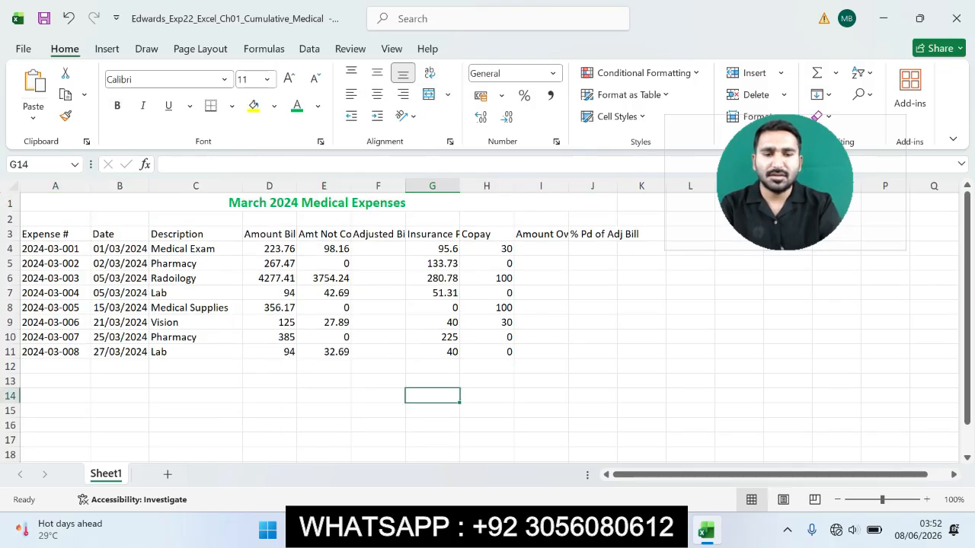
- Return to Word and highlight the whole Step 9 instruction about replacing Lab with Laboratory in turquoise
click(678, 530)
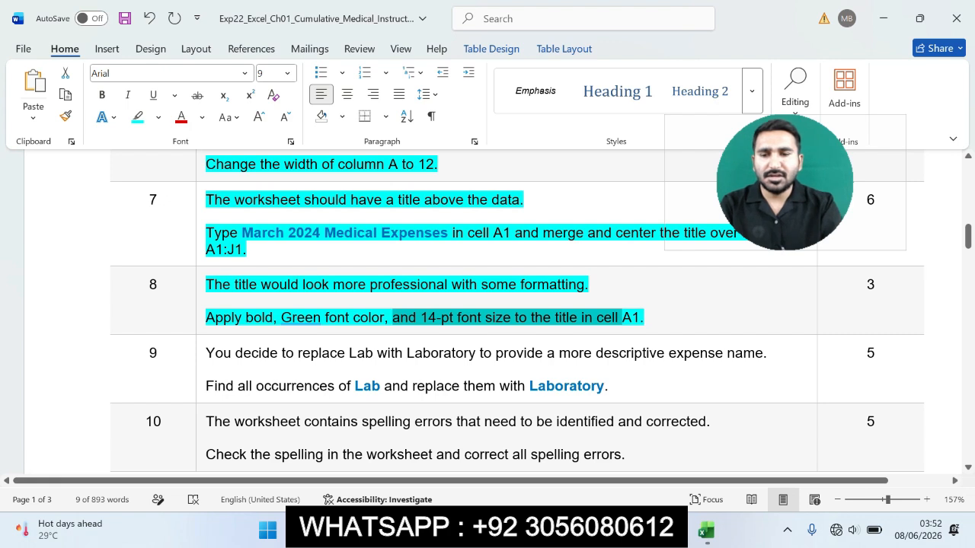
drag(205, 352, 608, 386)
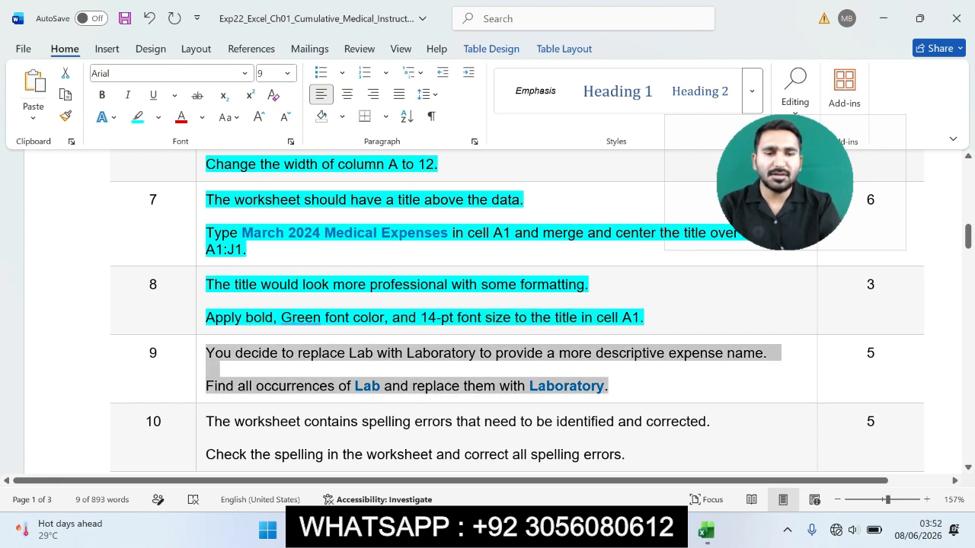
click(712, 366)
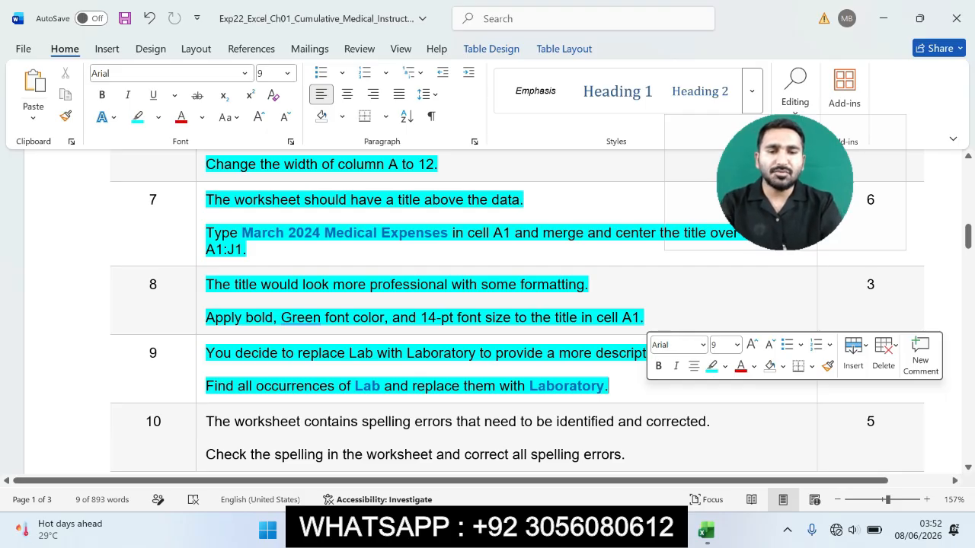
click(535, 353)
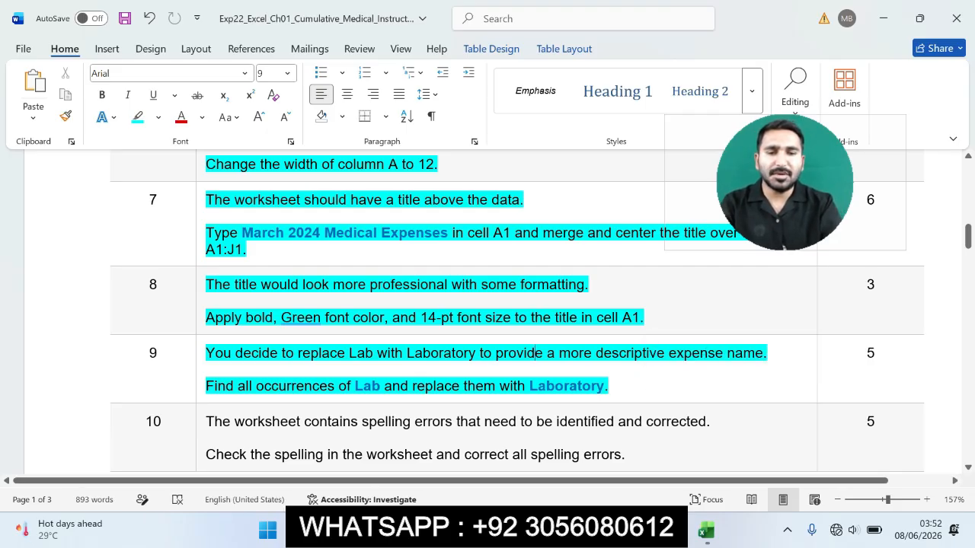
- Mark the Step 9 find-and-replace sentence, select its word "Lab", and switch back to the Excel worksheet
drag(205, 386, 609, 385)
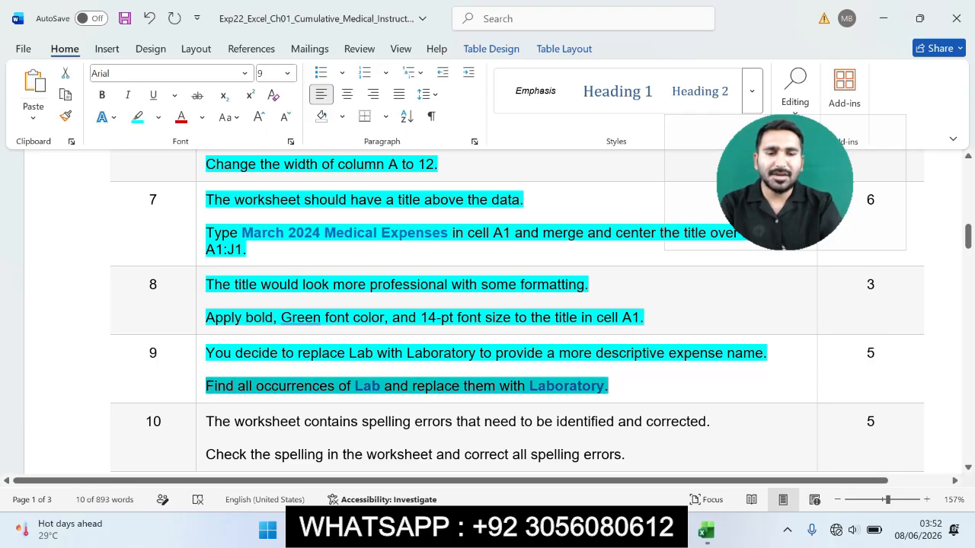
click(355, 386)
drag(360, 386, 341, 385)
click(364, 385)
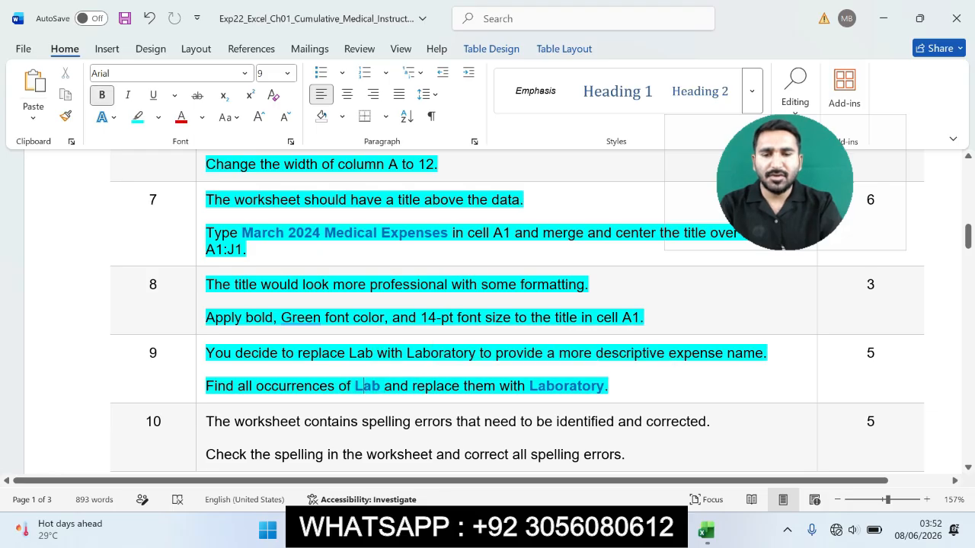
double_click(368, 385)
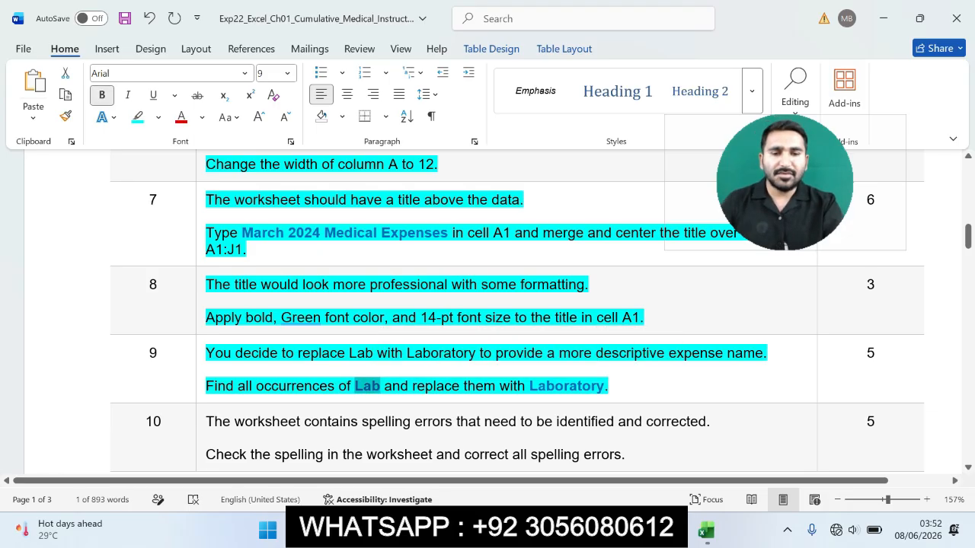
click(707, 531)
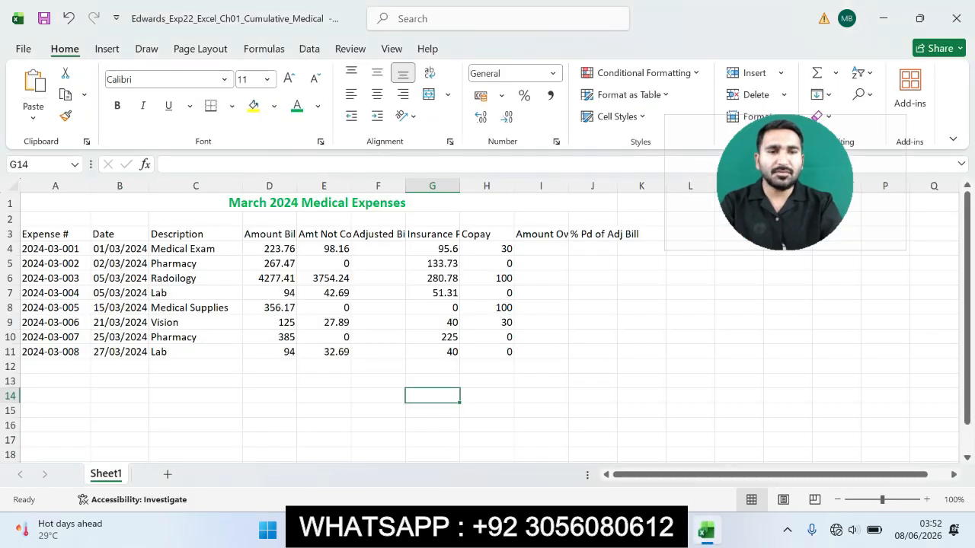
drag(786, 183, 790, 262)
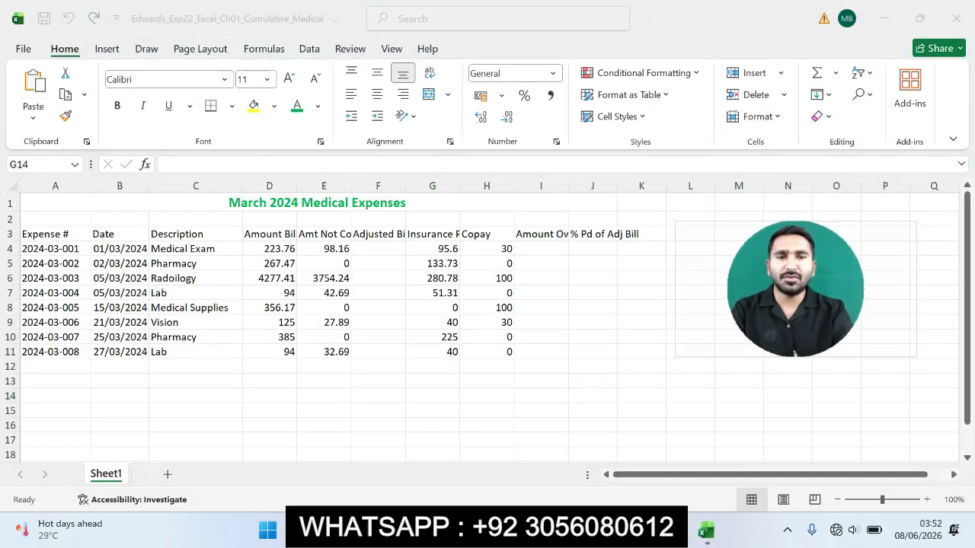
click(431, 396)
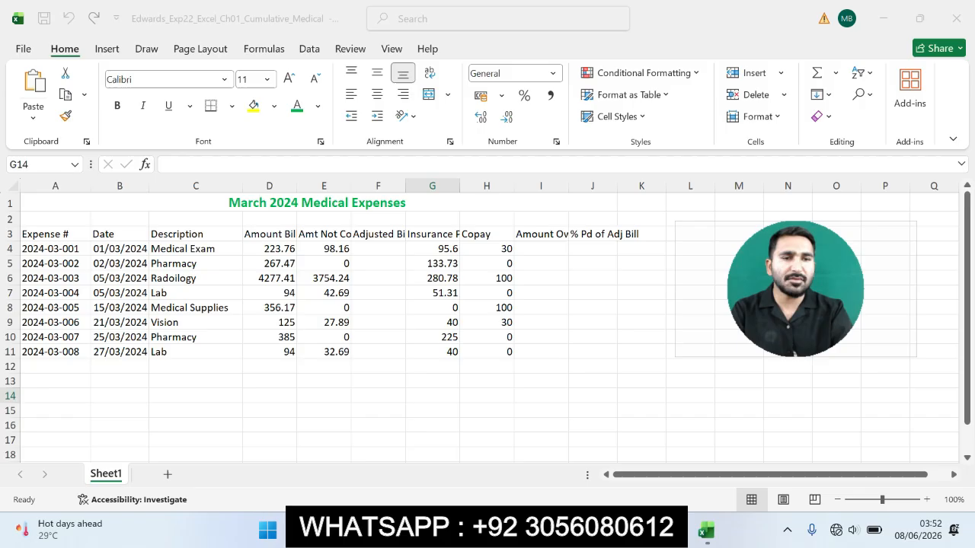
- Bring up find and replace for the worksheet with Lab as the search text
click(862, 93)
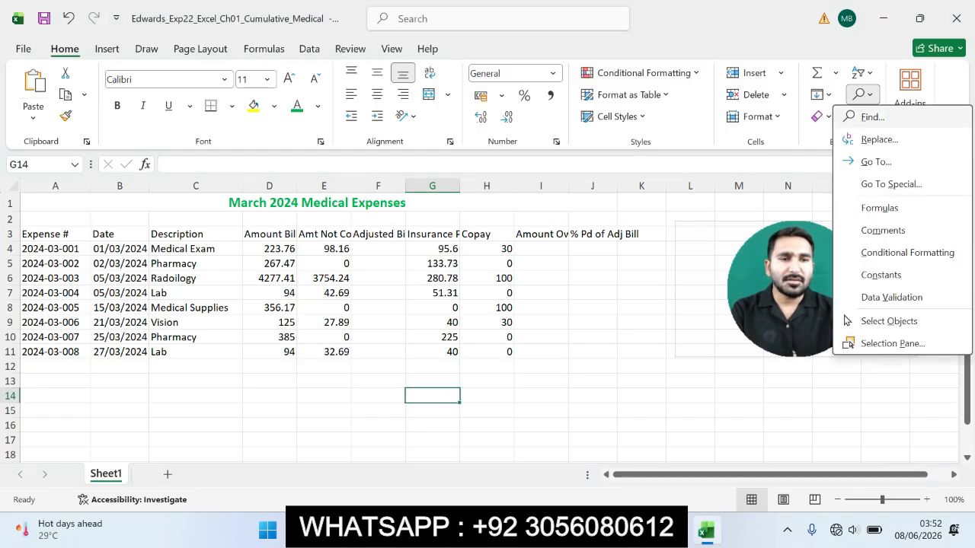
key(Escape)
key(ctrl+f)
text(Lab)
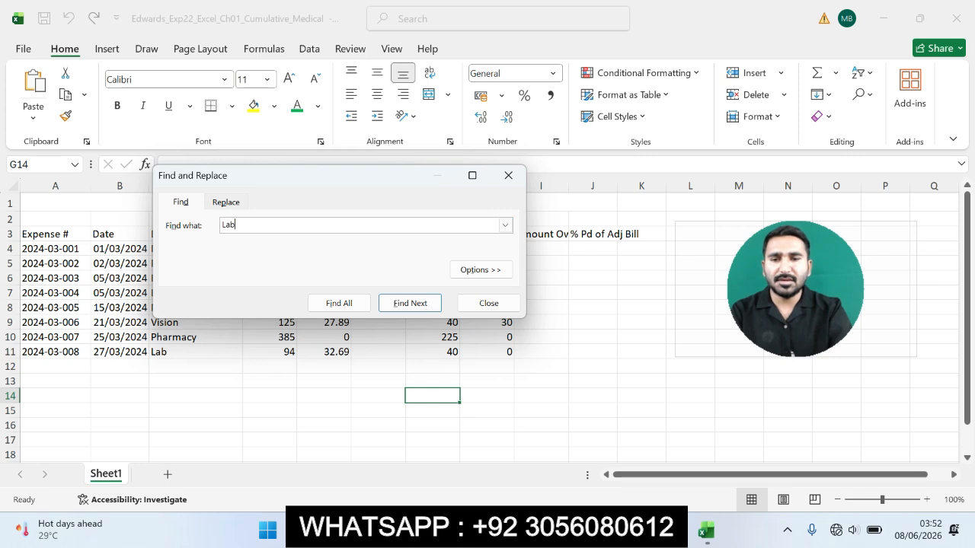
key(ctrl+h)
- Copy Laboratory from Step 9 in Word as the Excel replacement text, and replace all occurrences of Lab
key(alt+Tab)
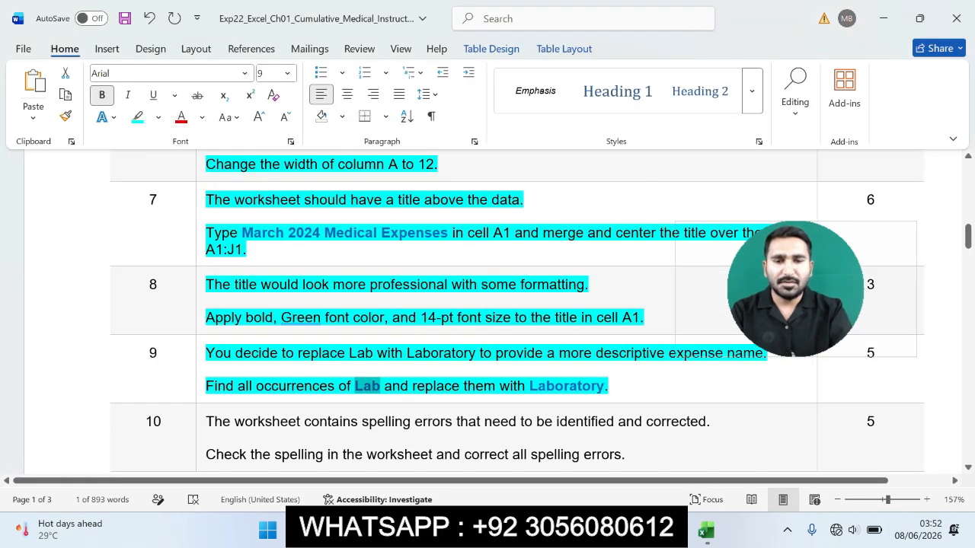
drag(530, 386, 604, 386)
key(ctrl+c)
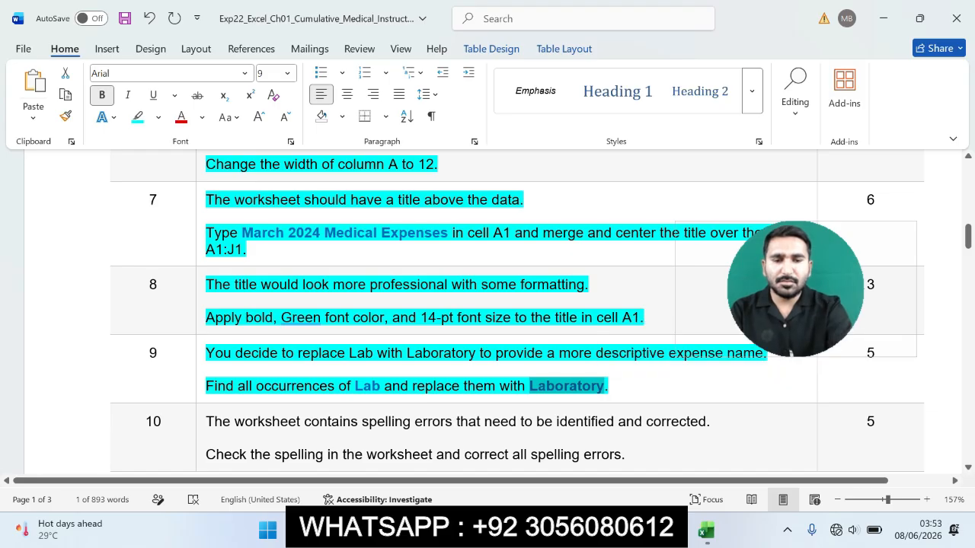
key(alt+Tab)
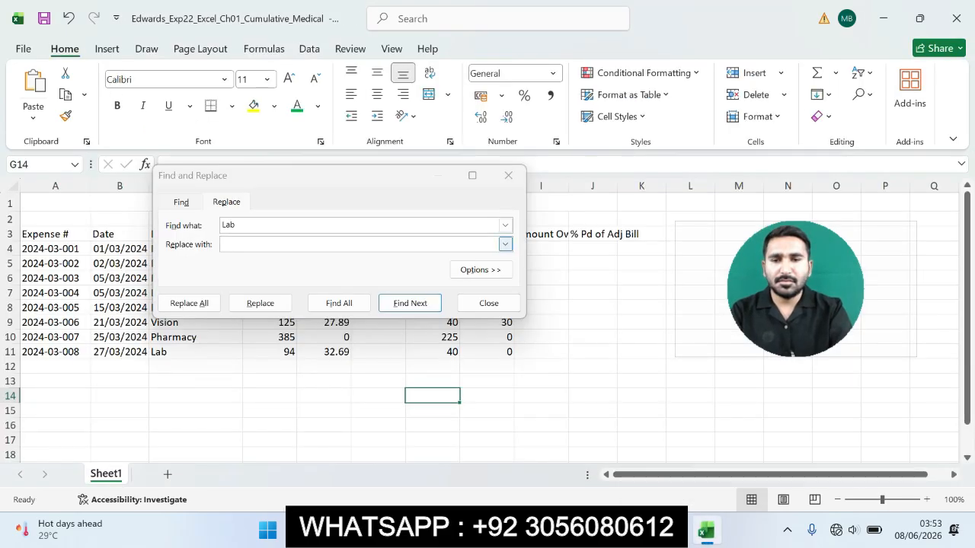
key(ctrl+v)
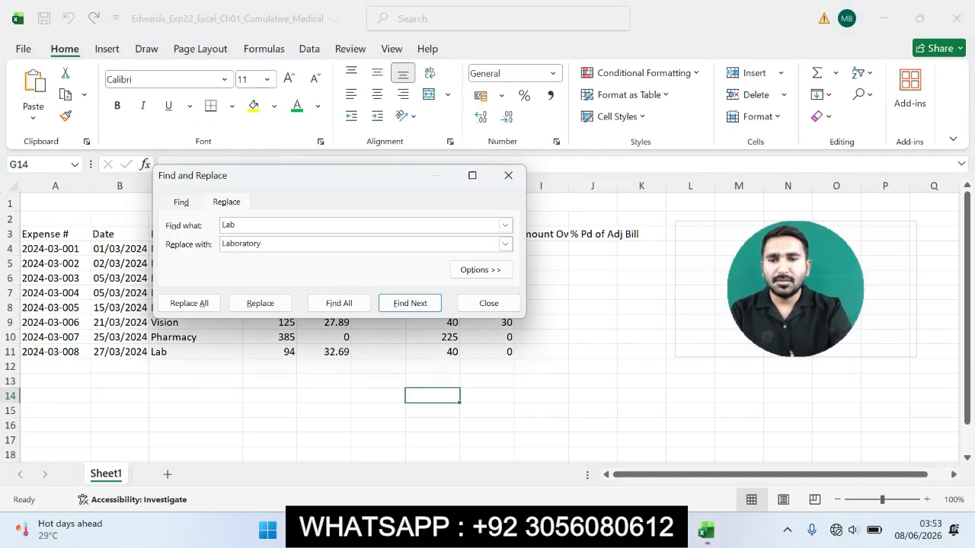
click(189, 304)
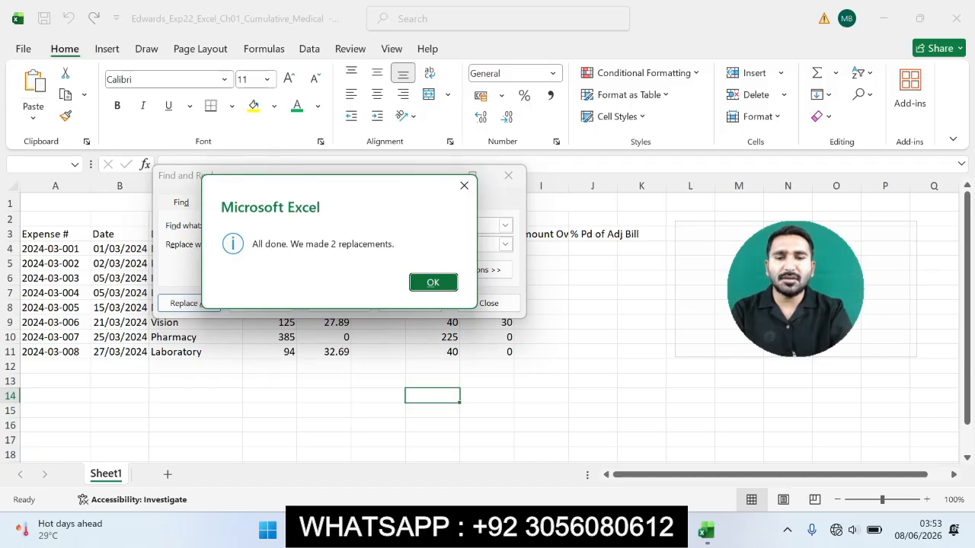
key(Return)
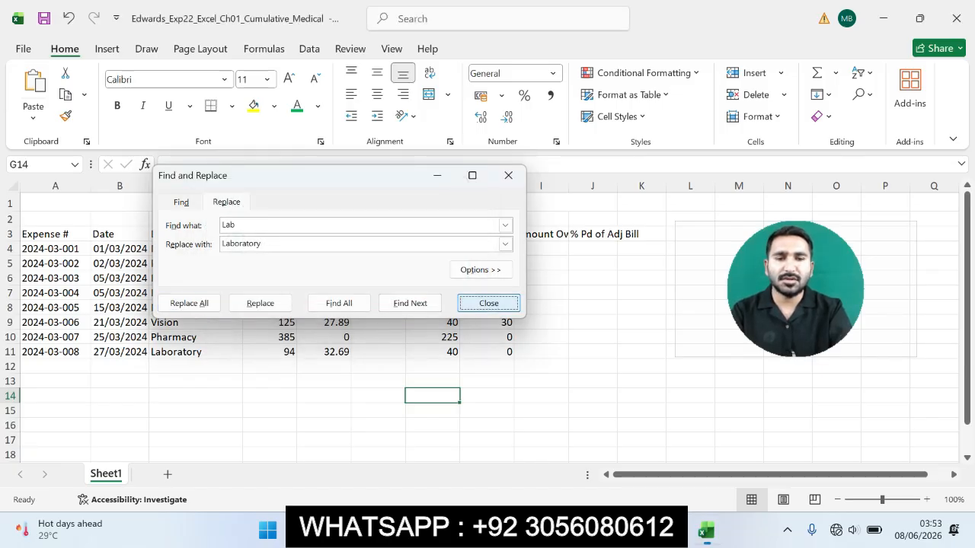
key(Return)
- Return to Word and highlight the whole Step 10 instruction about correcting spelling errors in turquoise
click(676, 530)
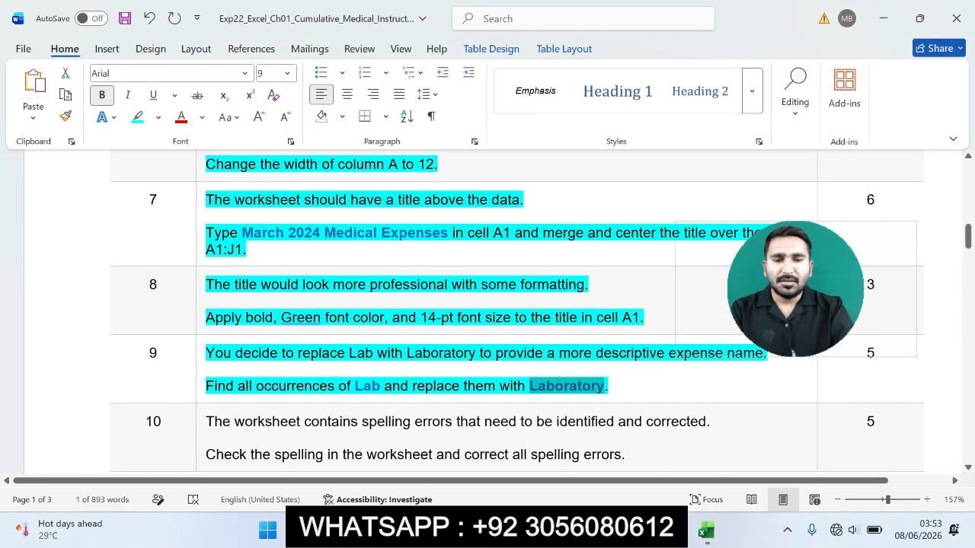
drag(968, 236, 968, 245)
drag(795, 290, 728, 187)
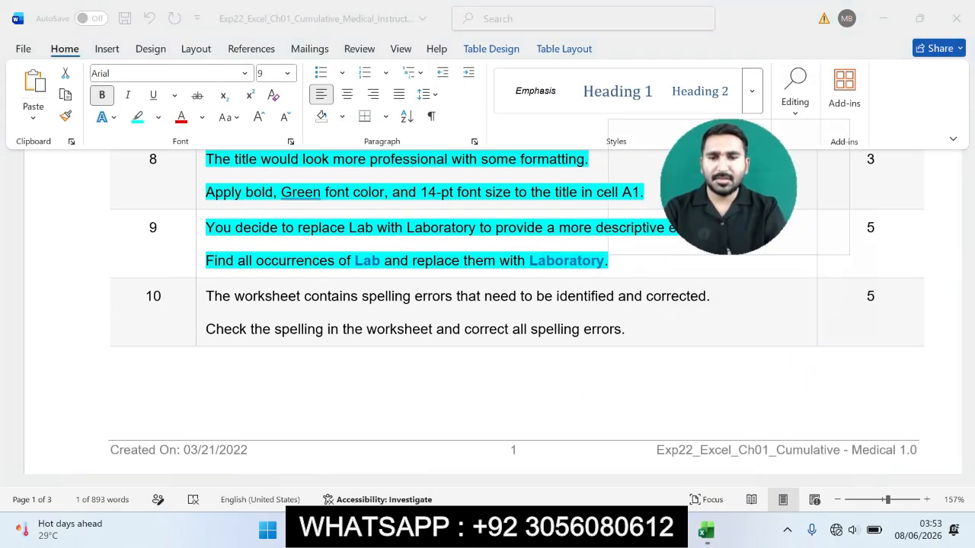
double_click(566, 260)
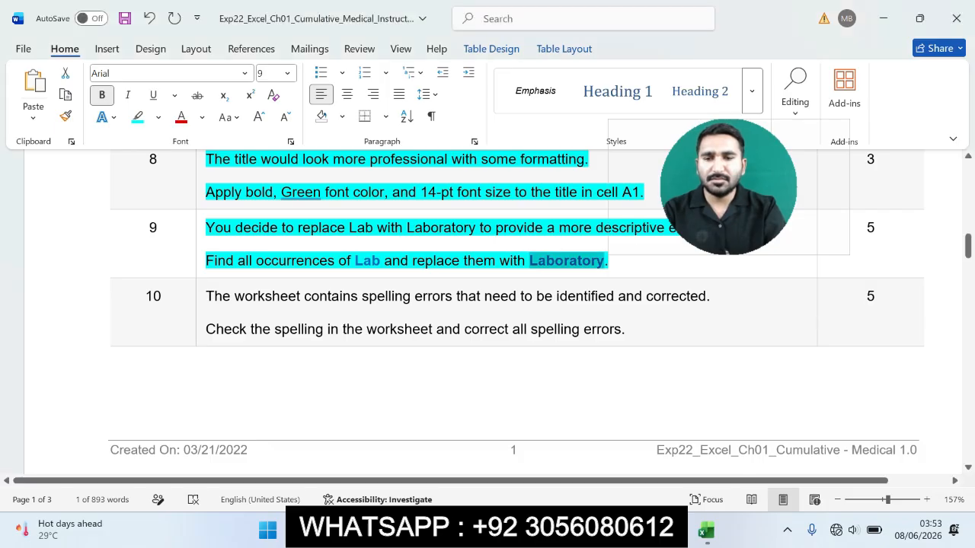
drag(206, 296, 625, 329)
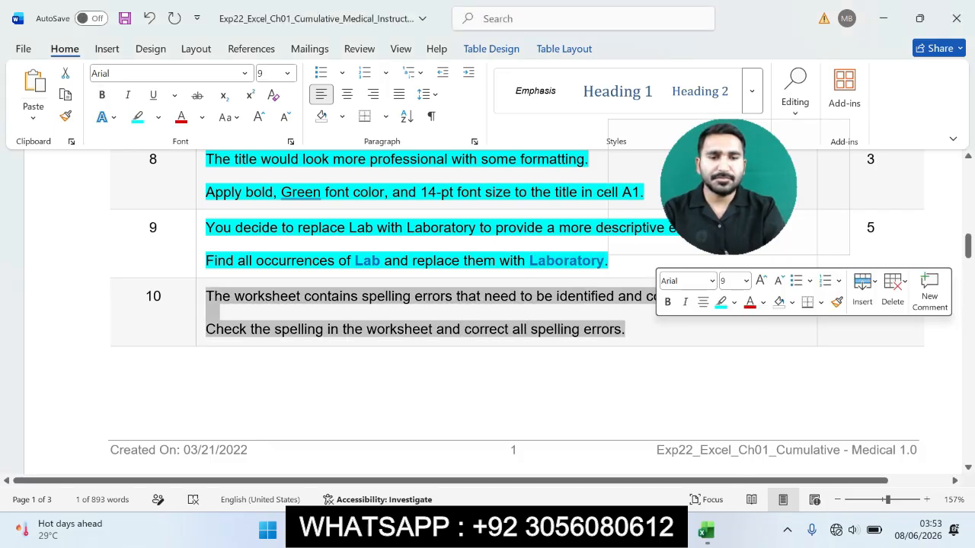
click(721, 302)
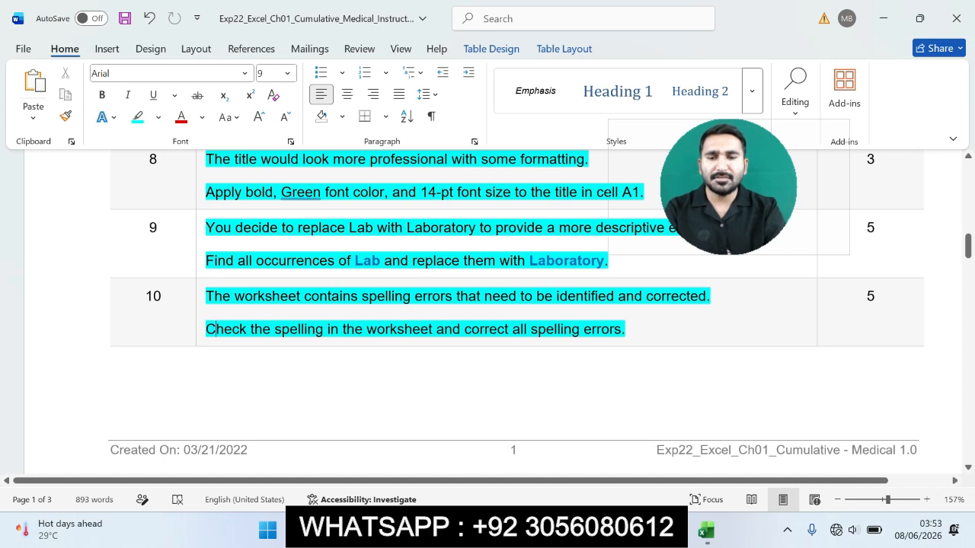
- Spell-check the whole Excel worksheet, accepting replacements for flagged words, including Ad for Adj in J3 and Radiology for Radoilogy in C6
click(706, 530)
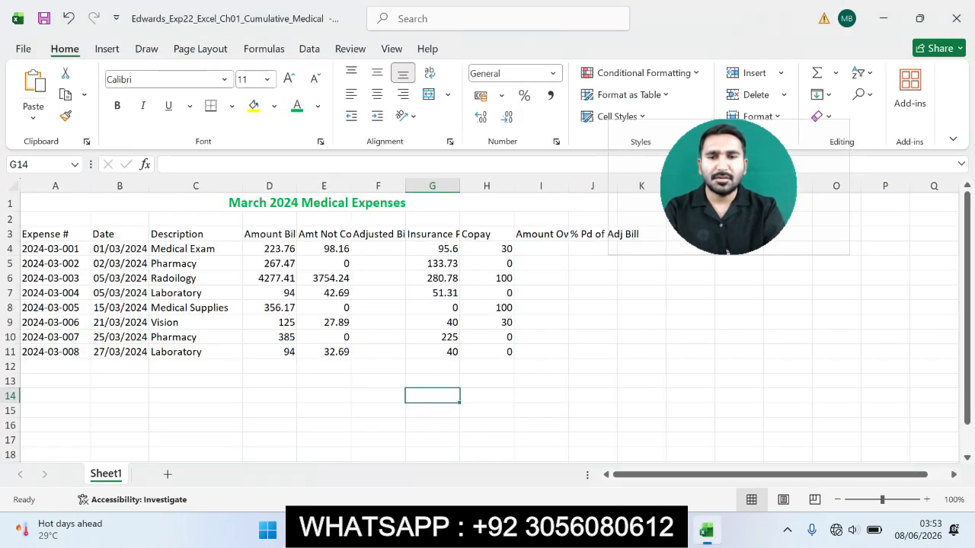
click(350, 48)
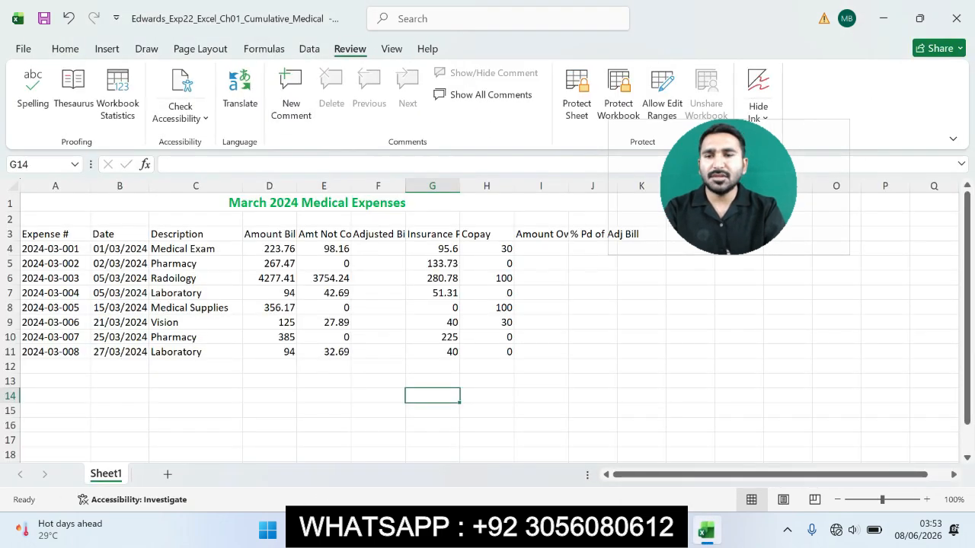
click(33, 88)
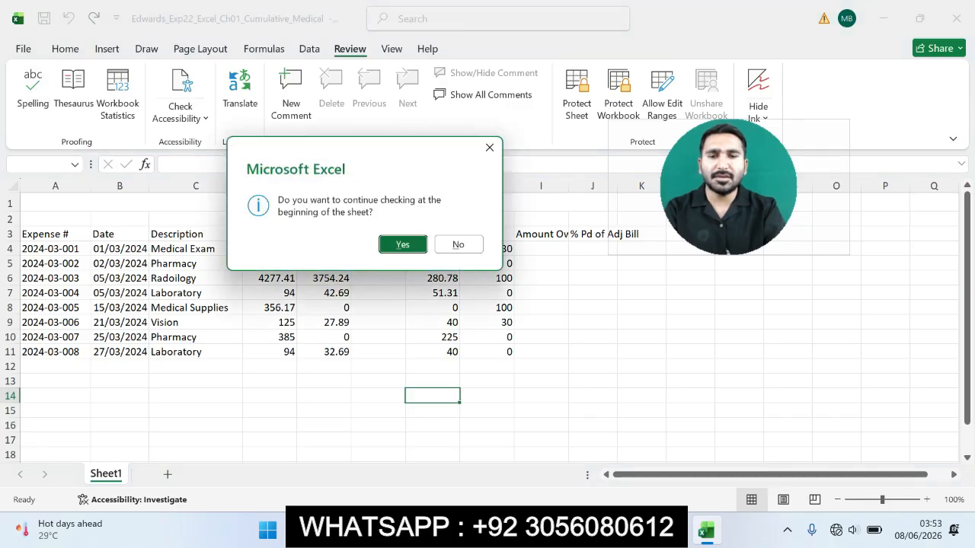
key(Return)
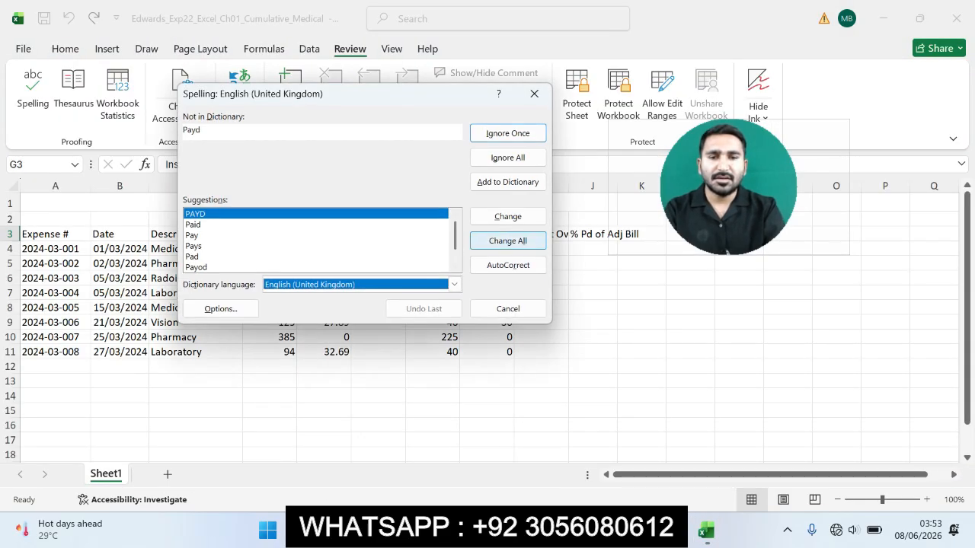
key(Return)
key(Return)
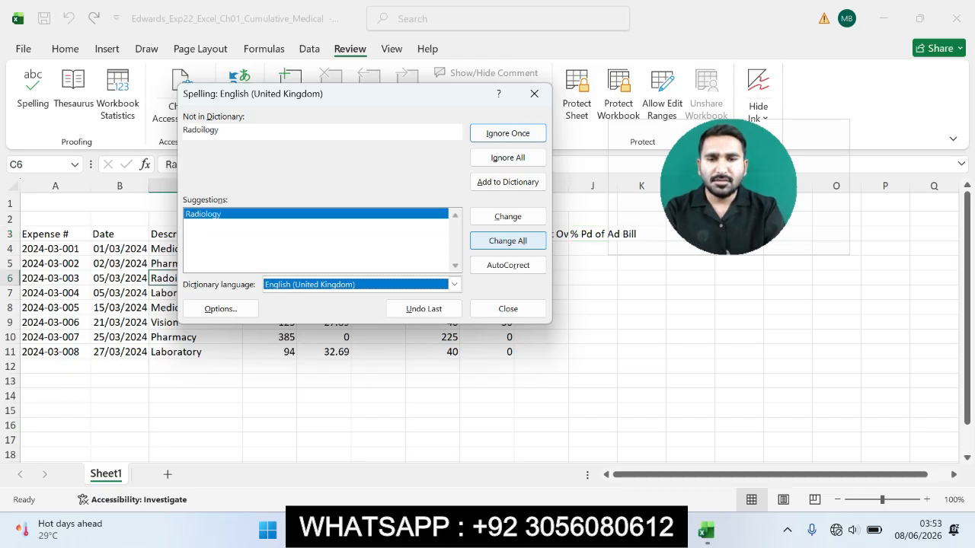
key(Return)
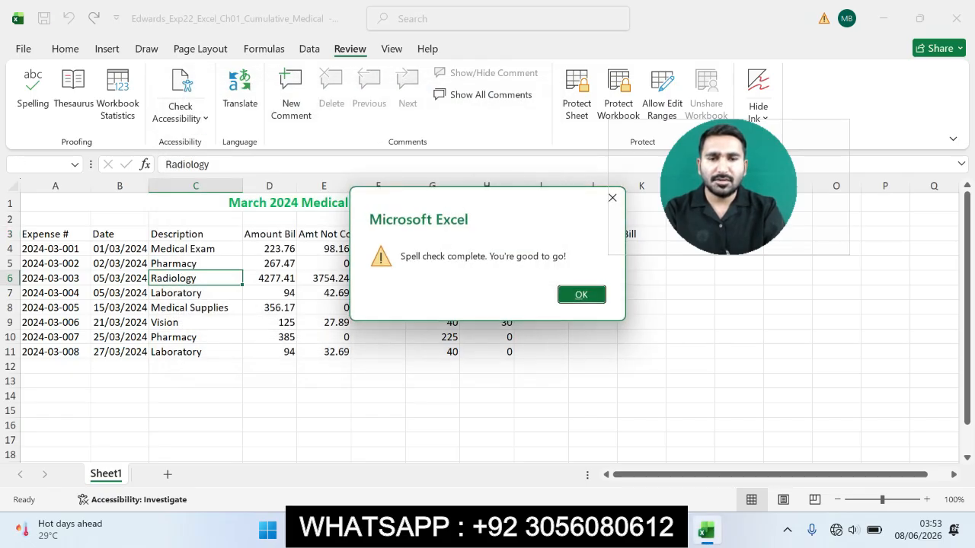
key(Return)
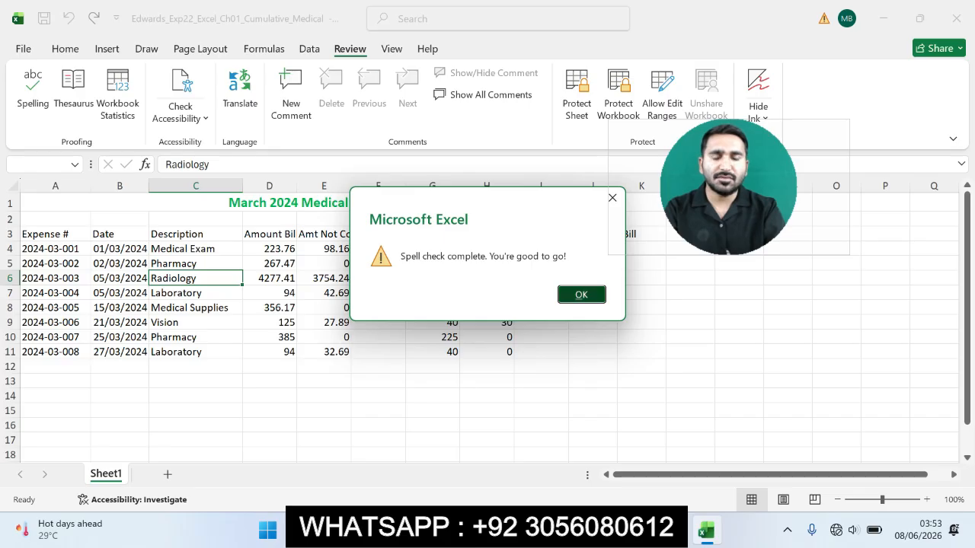
- Return to Word and highlight the whole Step 11 instruction about the Adjusted Bill formula in turquoise
key(alt+Tab)
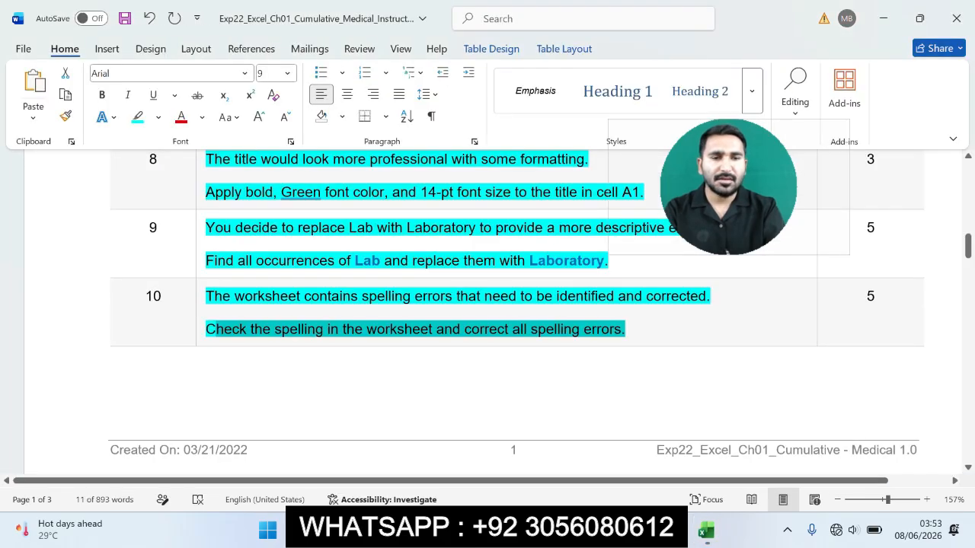
drag(968, 245, 967, 278)
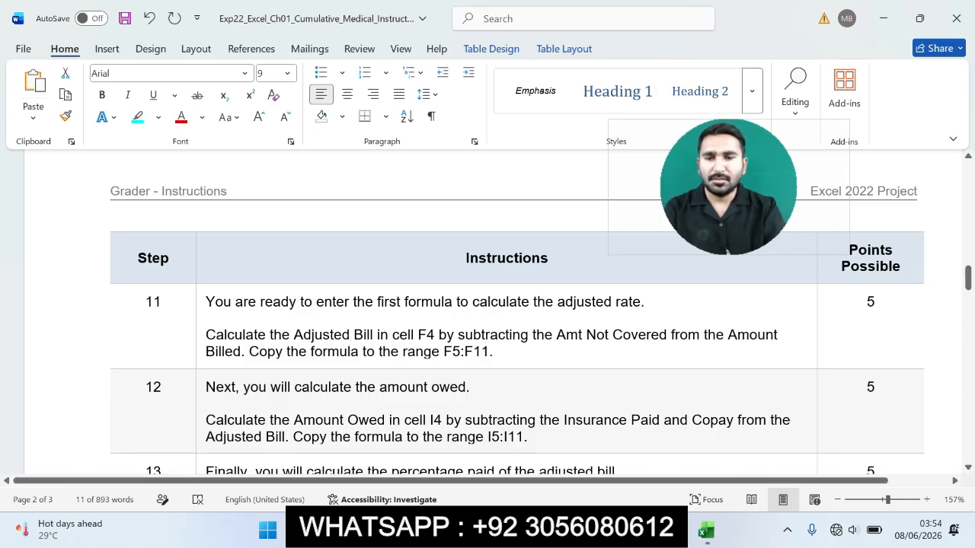
drag(206, 302, 495, 352)
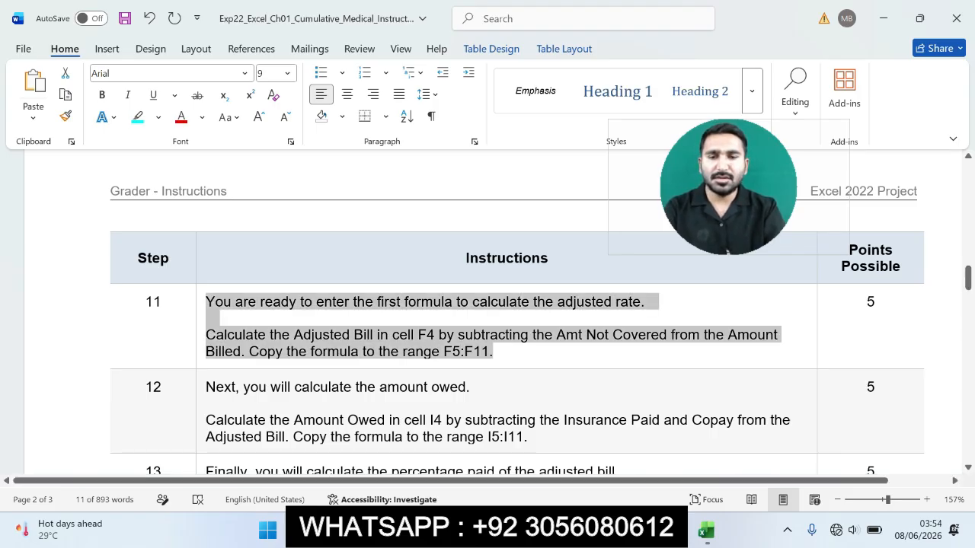
click(595, 326)
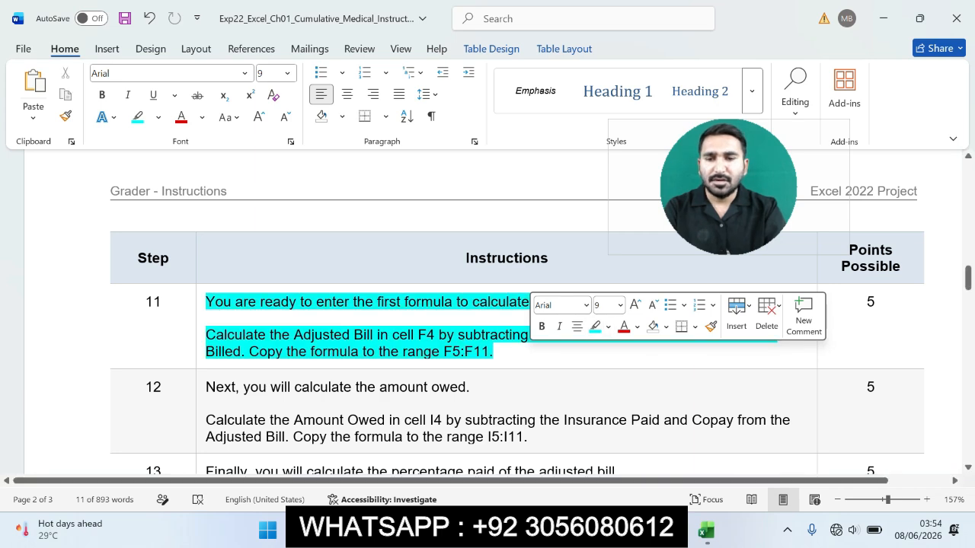
click(208, 318)
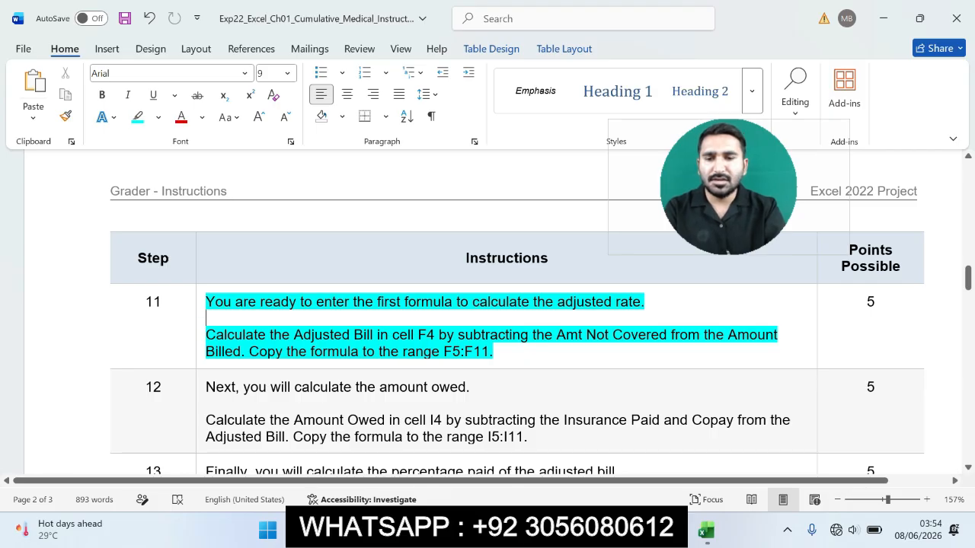
- Mark the Step 11 sentences on calculating and copying the Adjusted Bill formula, and switch back to the Excel worksheet
drag(205, 335, 493, 351)
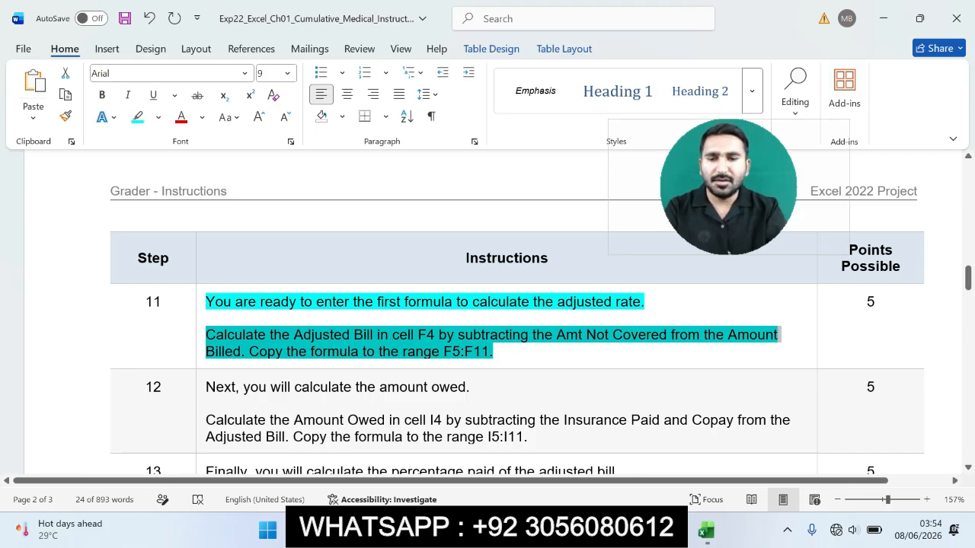
click(494, 351)
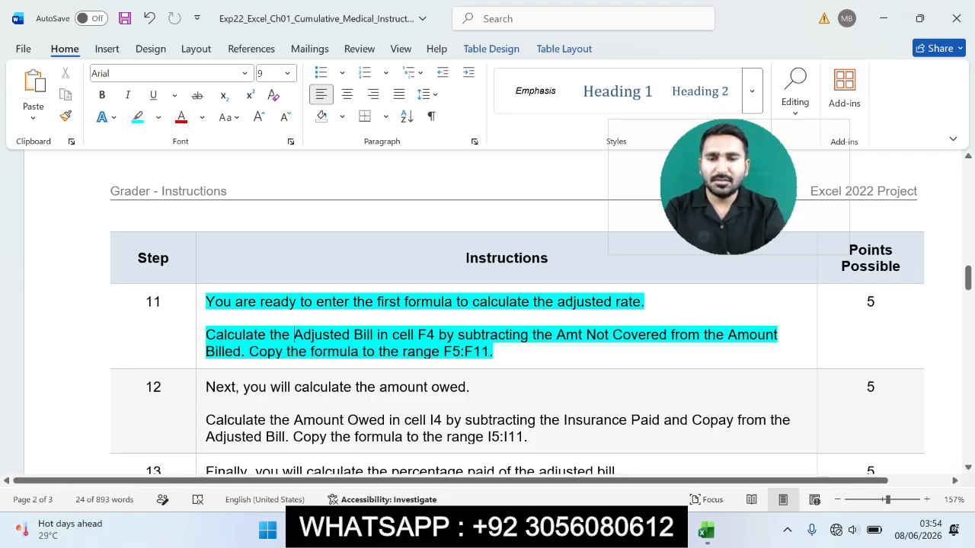
triple_click(294, 334)
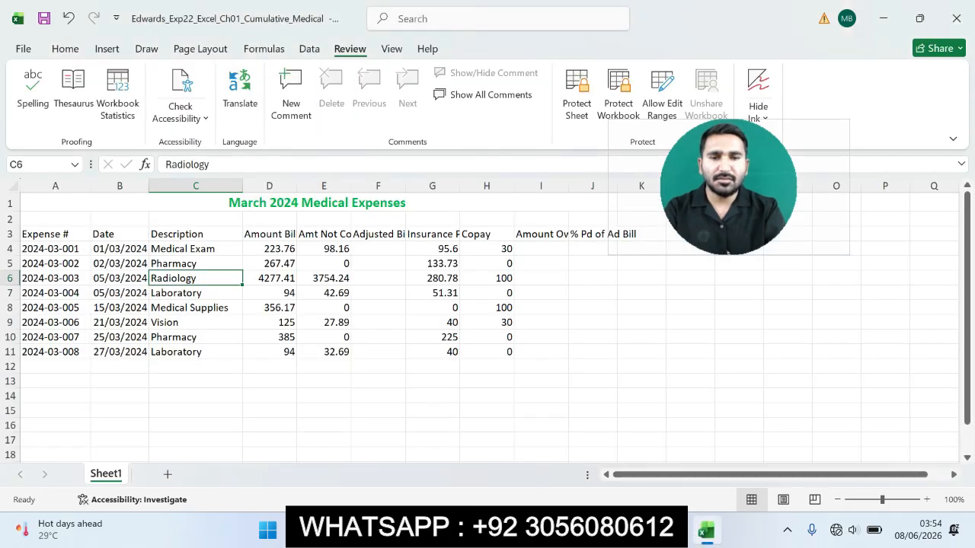
- Enter the formula =D4-E4 in cell F4 to calculate the Adjusted Bill, checking it against Step 11 in Word before confirming
click(378, 249)
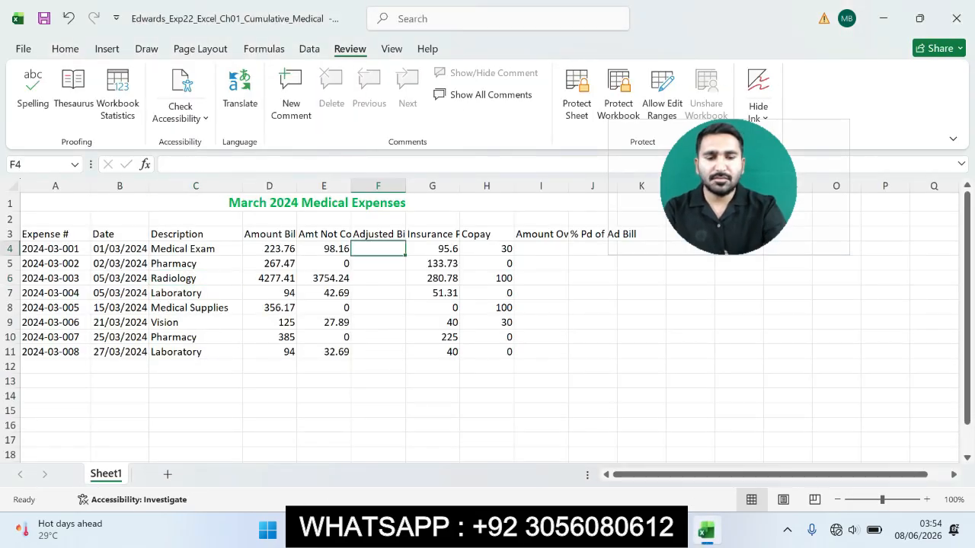
text(=)
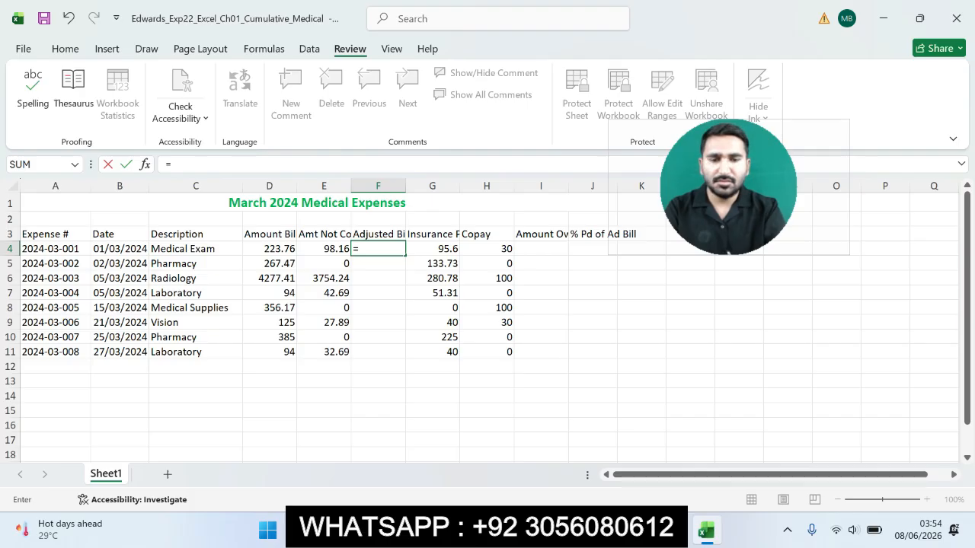
click(270, 249)
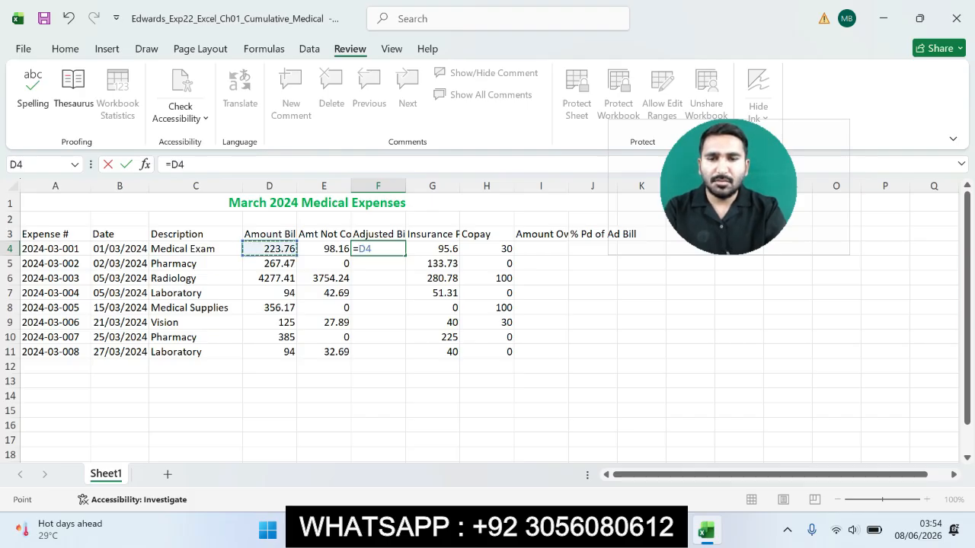
text(-)
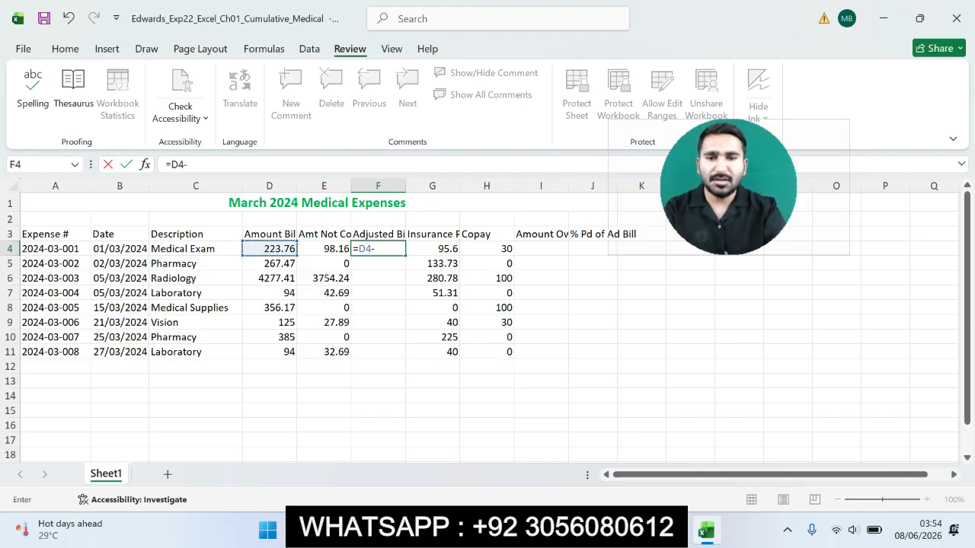
click(323, 249)
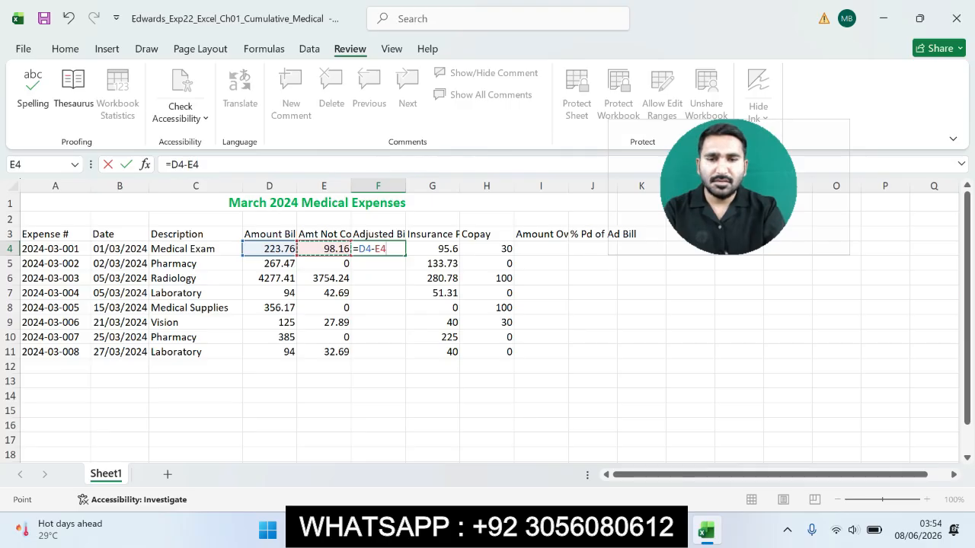
click(675, 530)
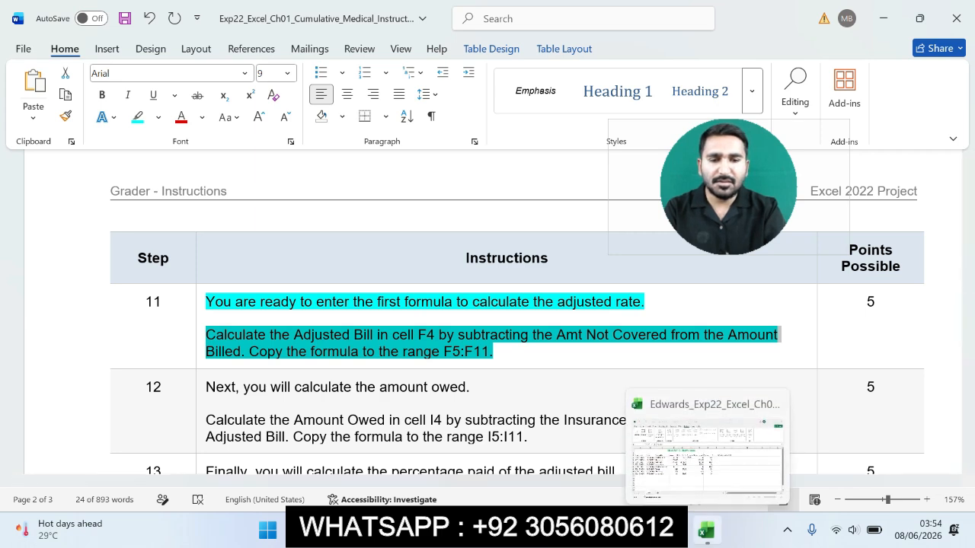
click(706, 530)
key(Return)
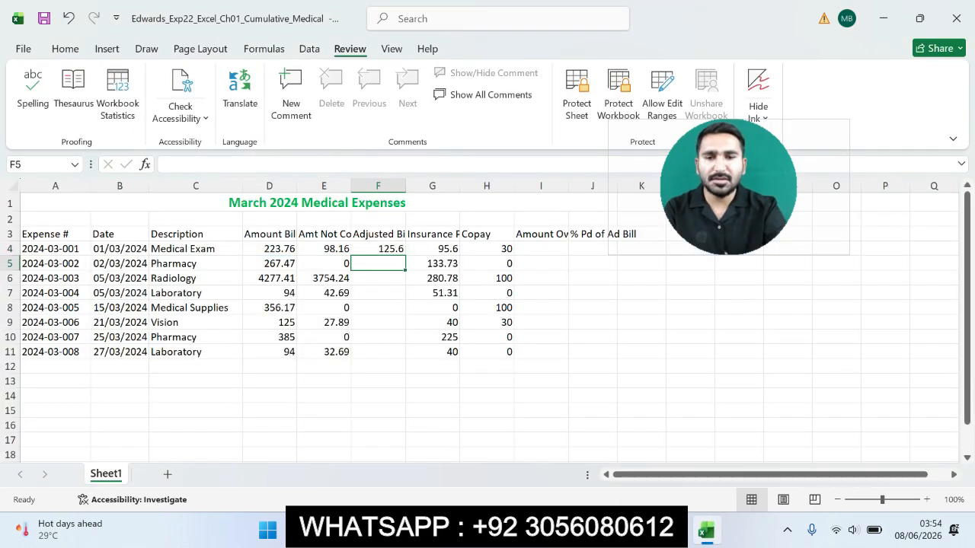
- Copy the Adjusted Bill formula from F4 to F5:F11, then switch to Word and select the Step 11 sentence on copying the formula
key(Up)
key(Up)
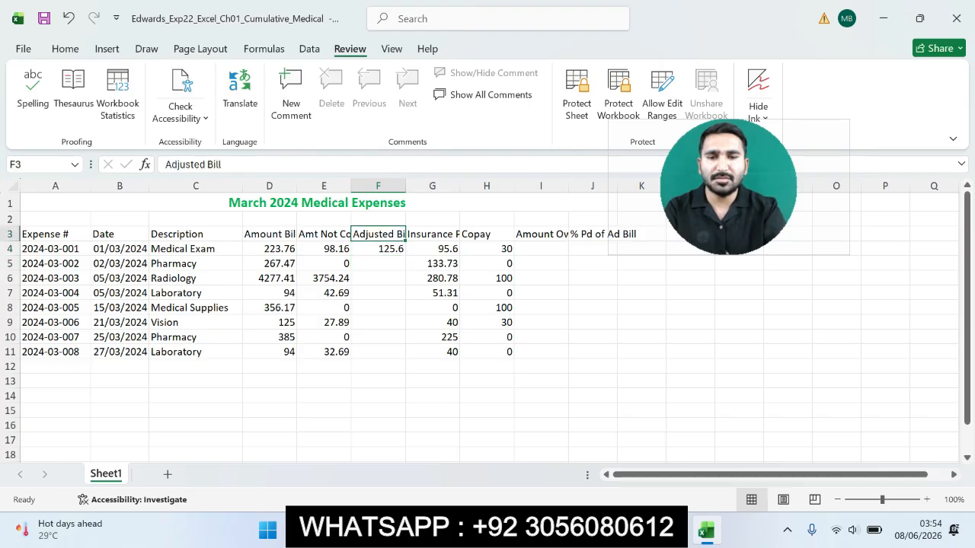
click(378, 248)
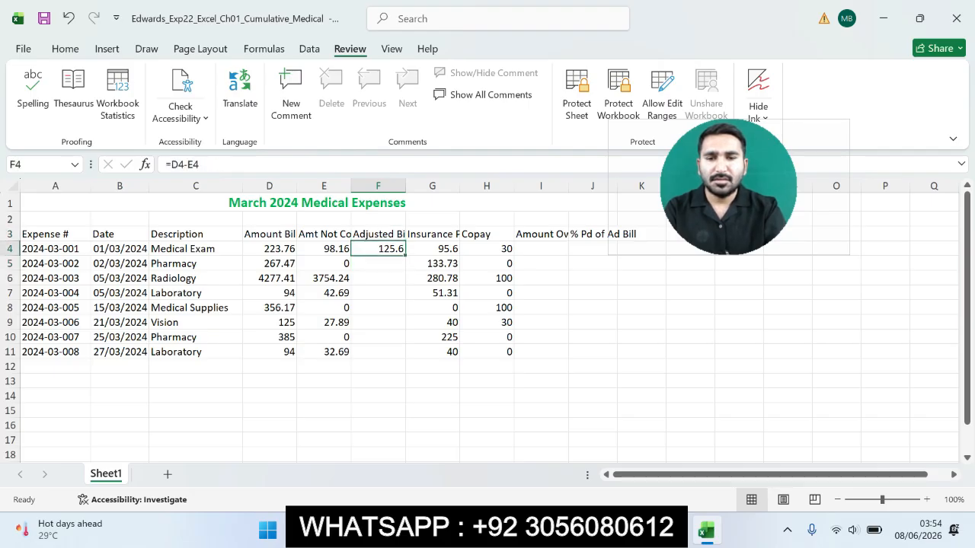
drag(405, 255, 405, 357)
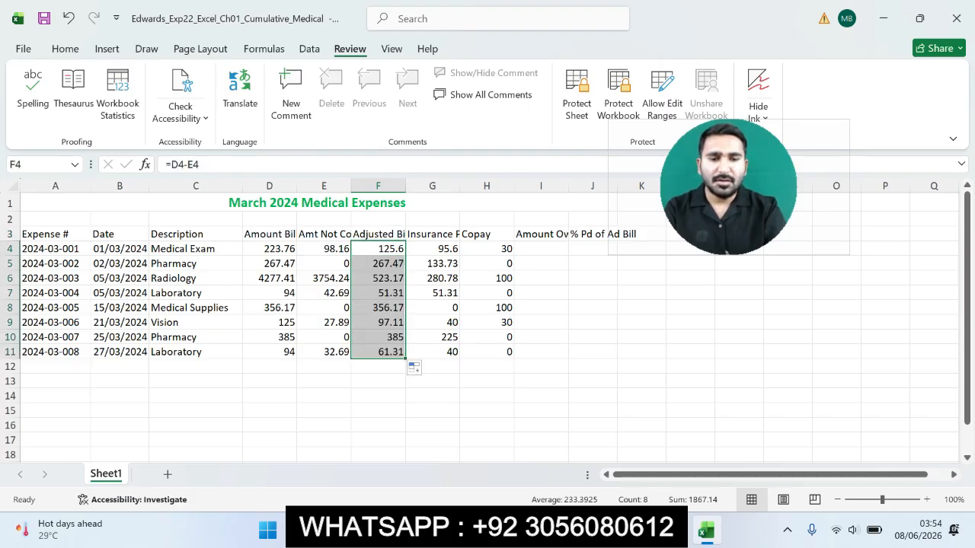
key(alt+Tab)
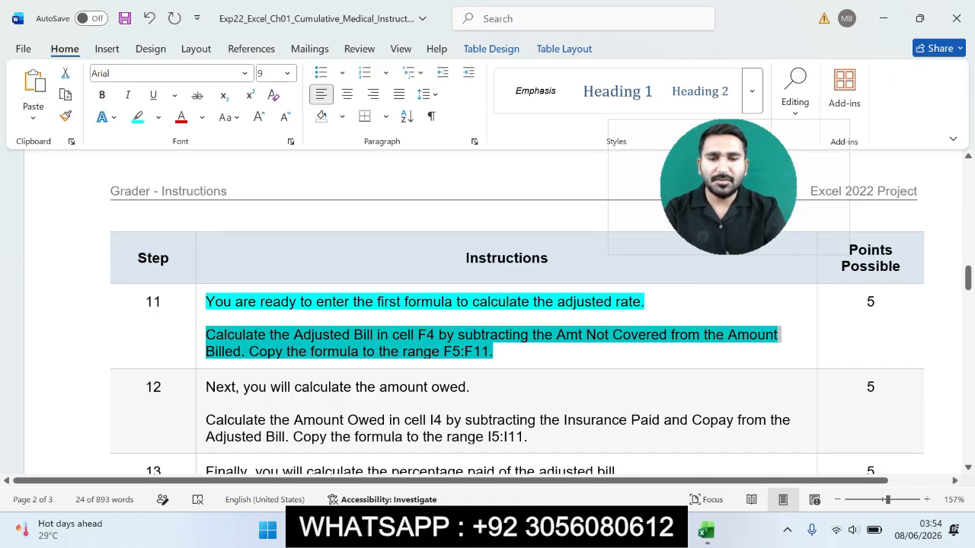
click(327, 352)
drag(275, 352, 494, 351)
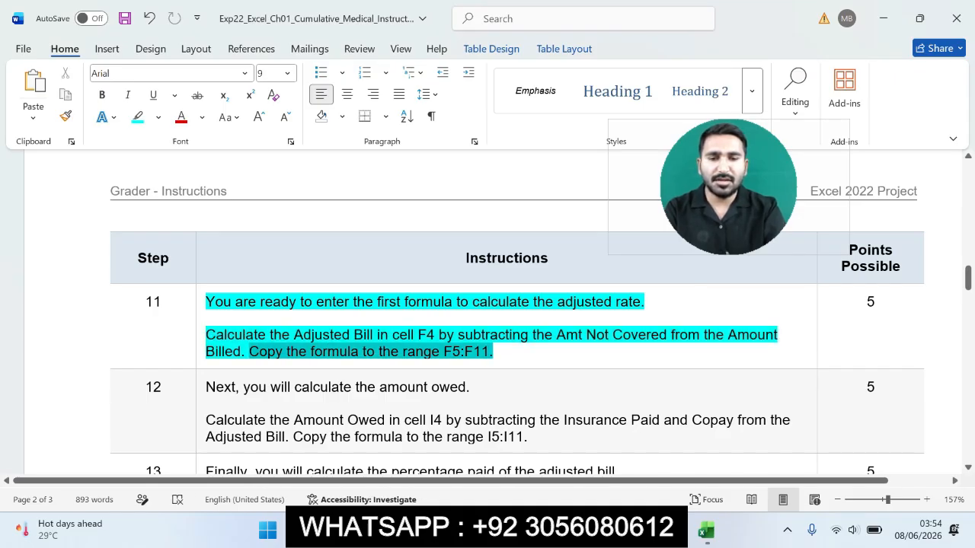
- Highlight the whole Step 12 instruction about the Amount Owed in turquoise and select the start of its calculation sentence
drag(968, 278, 968, 289)
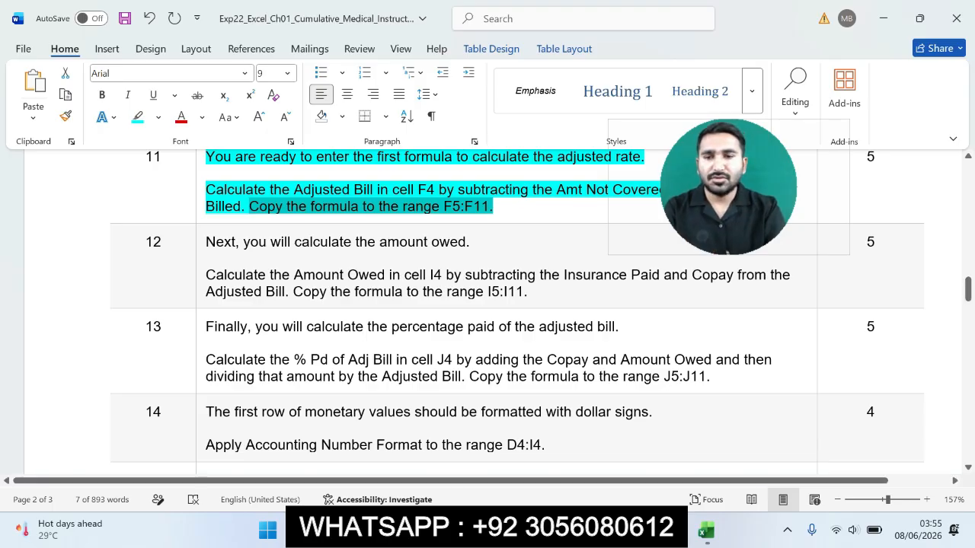
drag(206, 275, 316, 276)
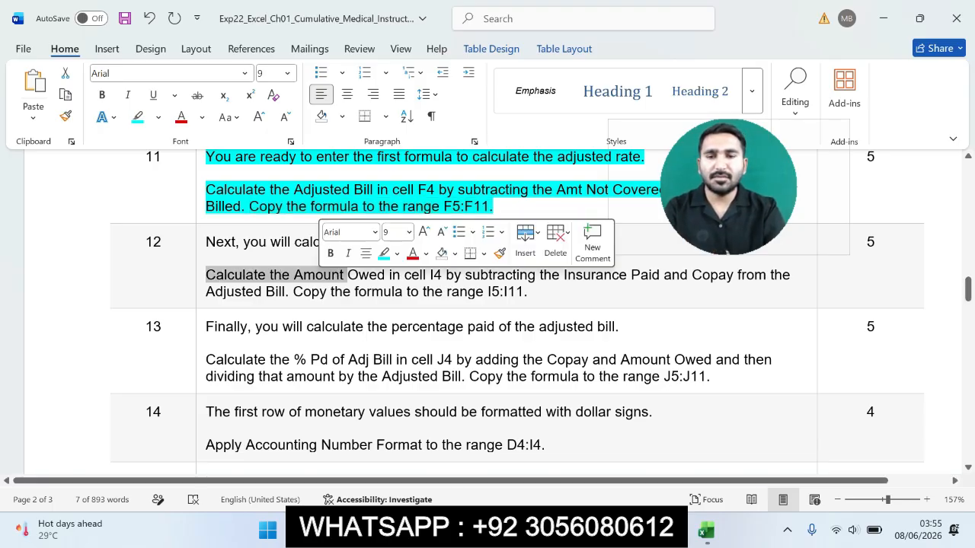
click(201, 272)
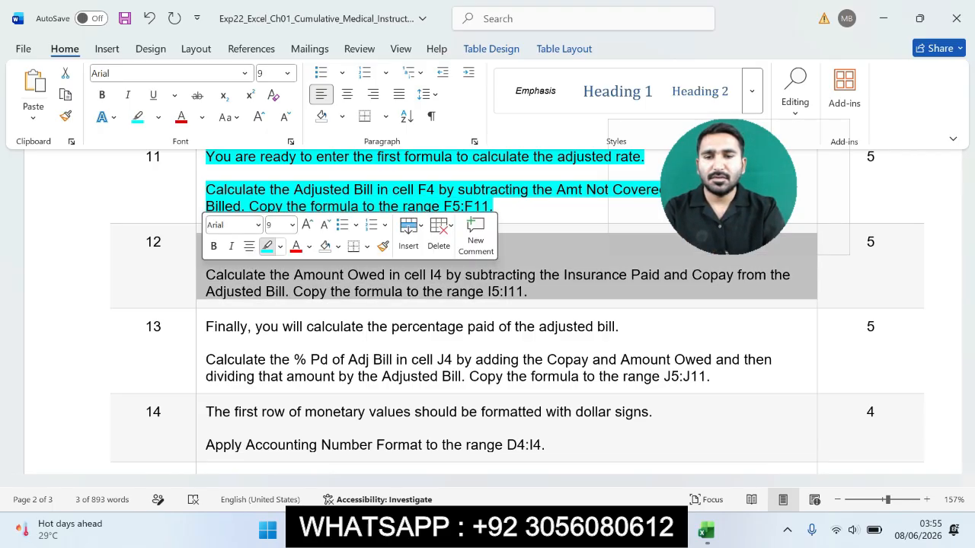
click(267, 246)
click(153, 243)
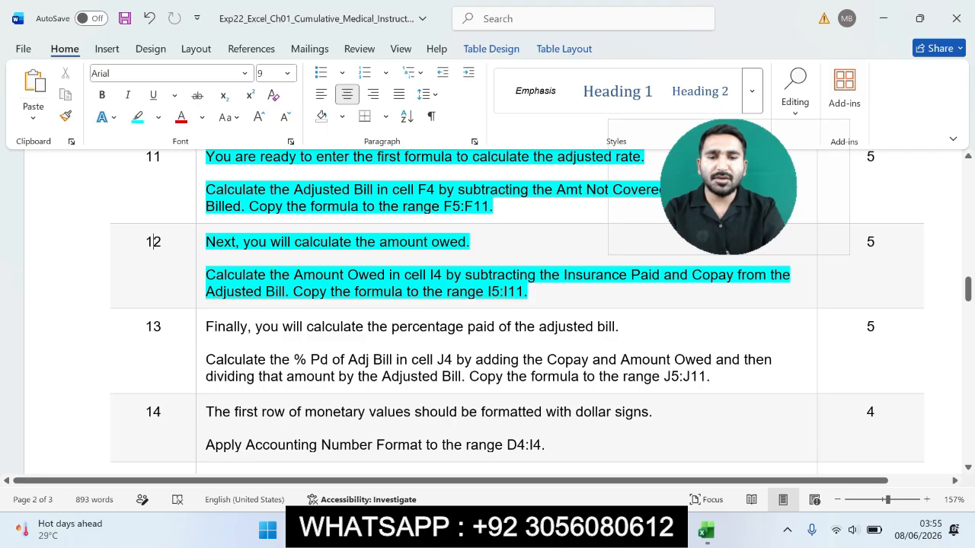
drag(206, 275, 563, 275)
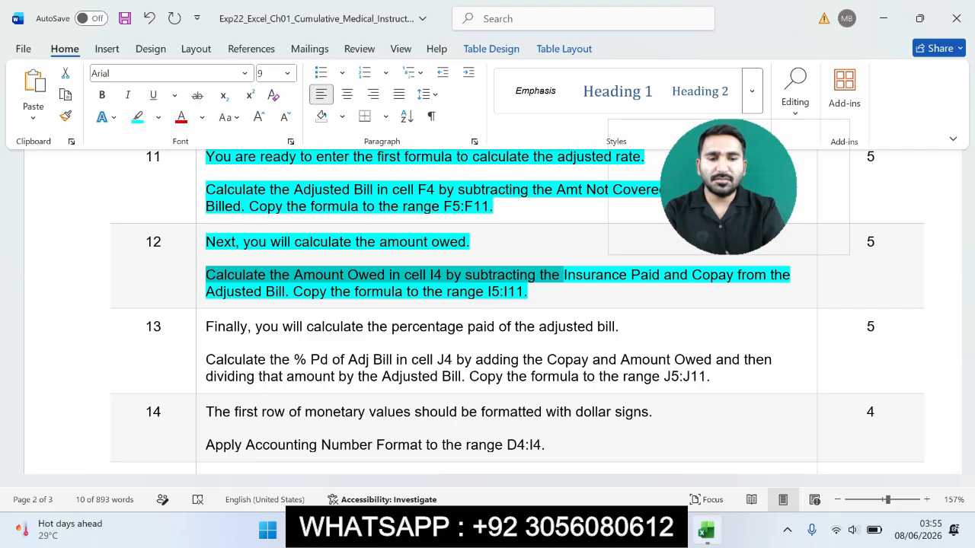
- Switch to Excel and enter the formula =F4-G4-H4 in cell I4 to calculate the Amount Owed, checking it against Step 12 in Word
click(706, 531)
click(541, 248)
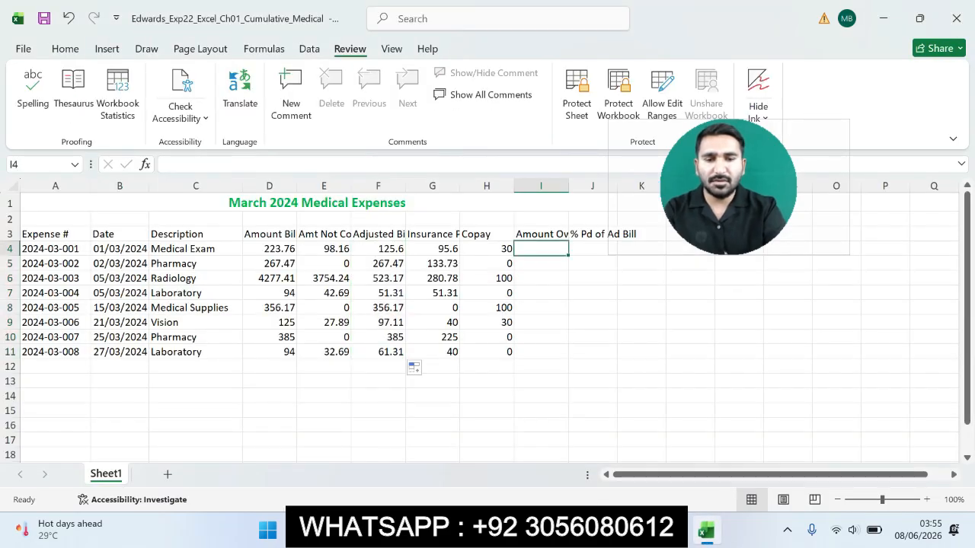
text(=)
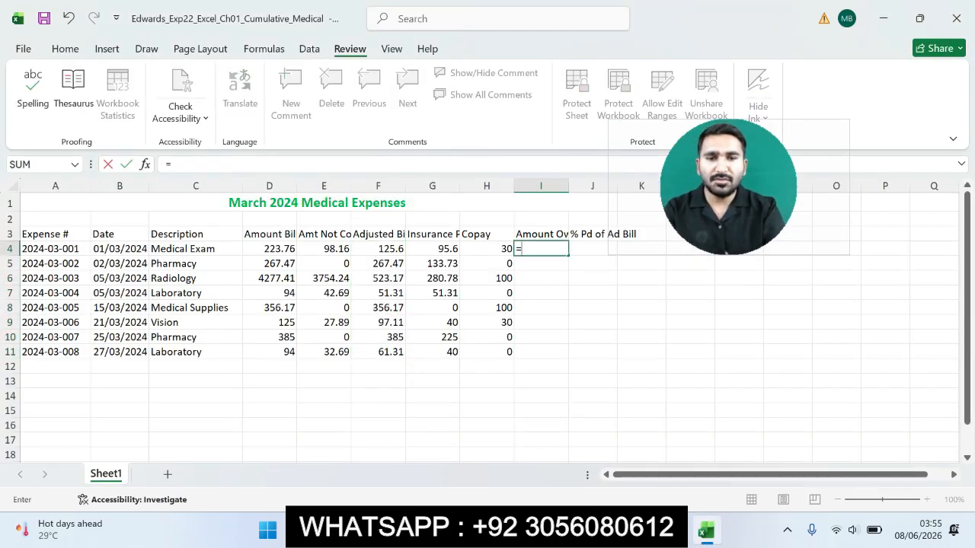
key(alt+Tab)
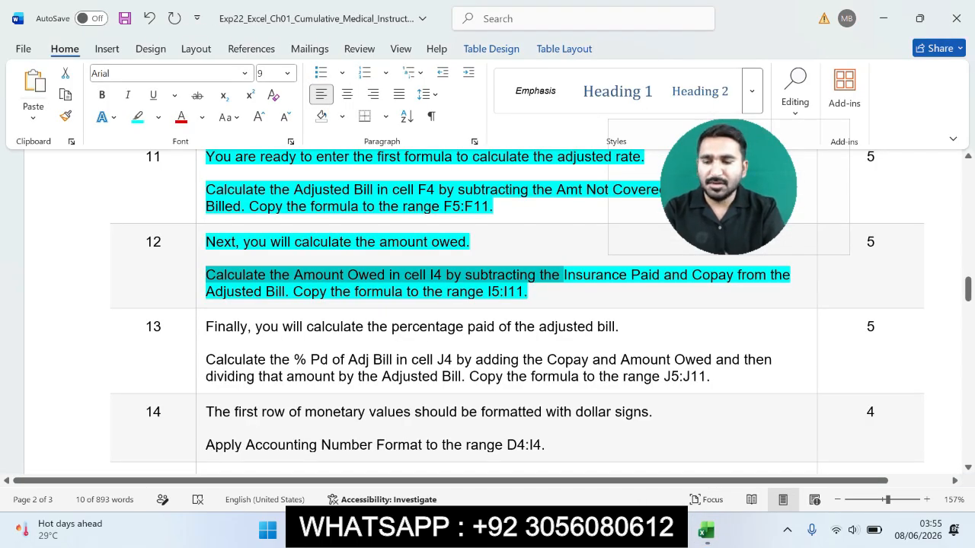
key(alt+Tab)
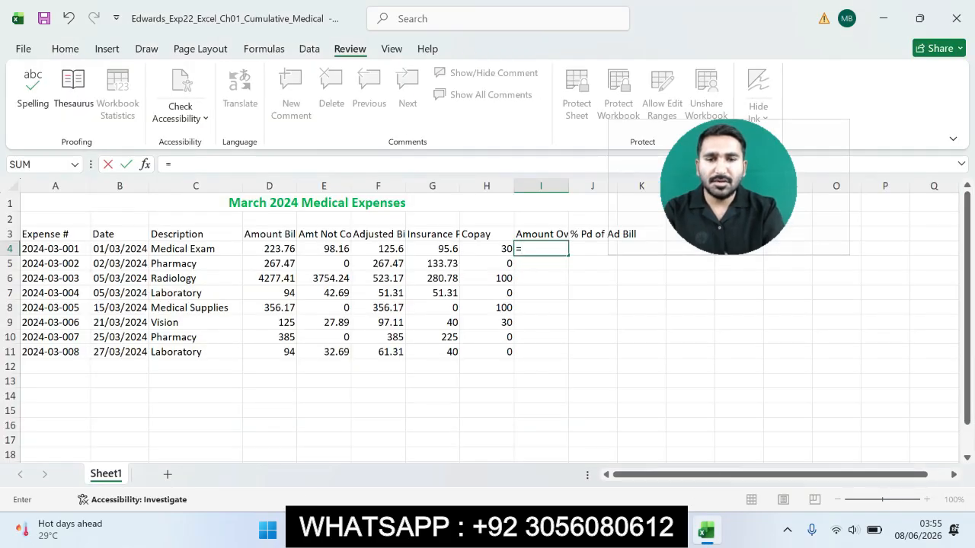
click(378, 248)
text(-)
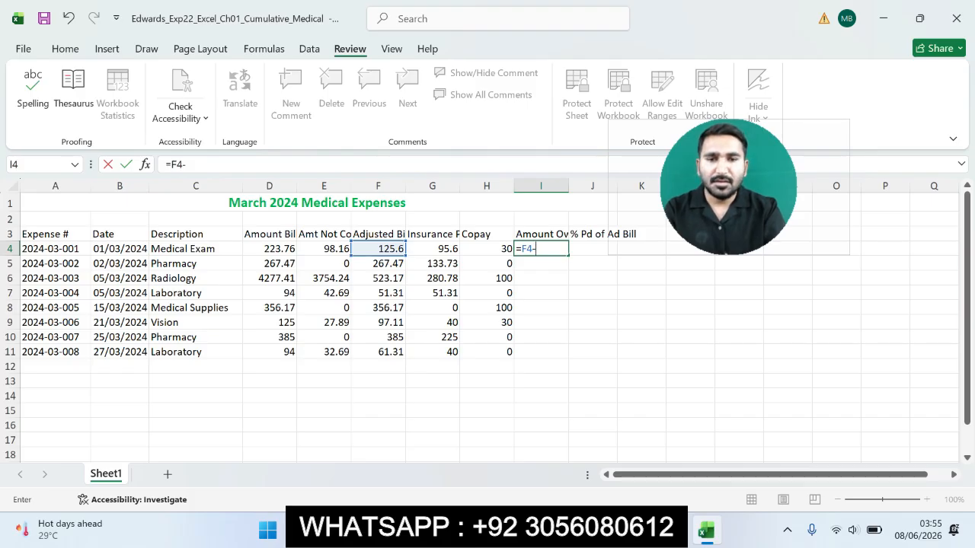
click(432, 248)
text(-)
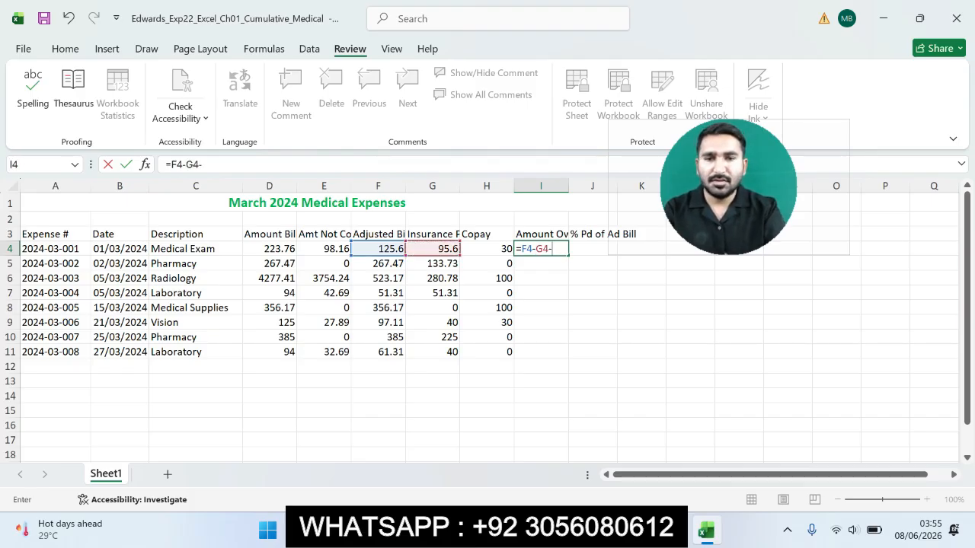
text(H4)
key(Return)
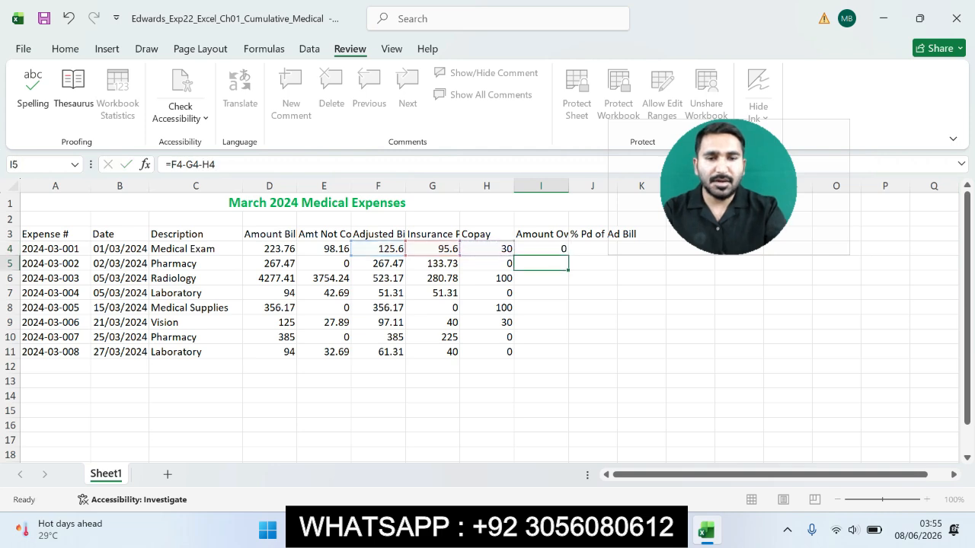
- Copy the Amount Owed formula from cell I4 down to the range I5:I11
click(541, 248)
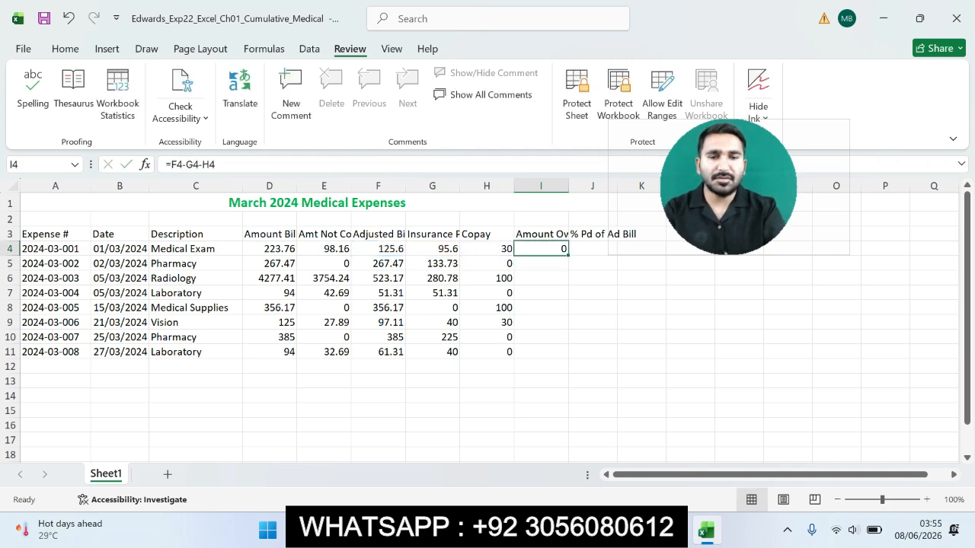
drag(569, 254, 568, 357)
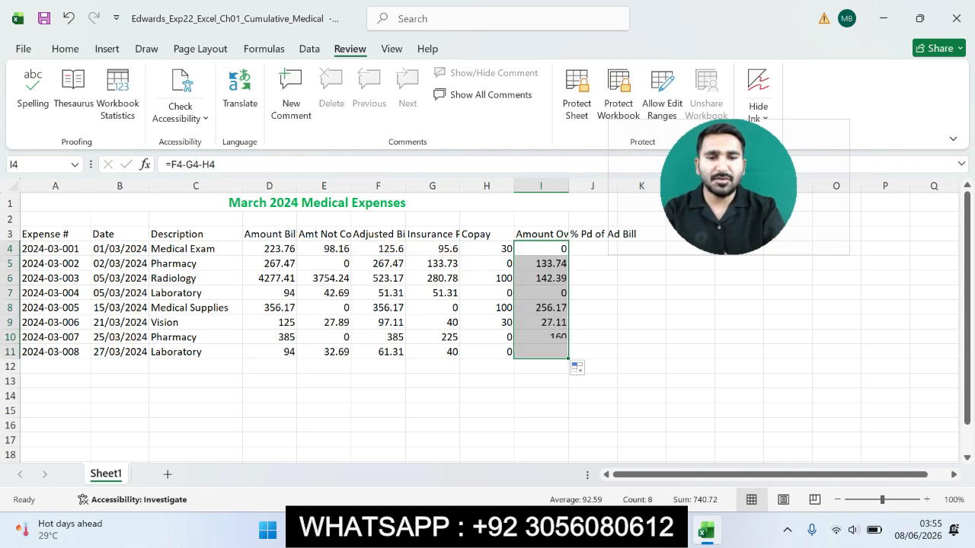
click(641, 366)
- Return to Word, highlight the whole Step 13 instruction in turquoise, and select its sentences on calculating and copying the % Pd of Adj Bill formula
key(alt+Tab)
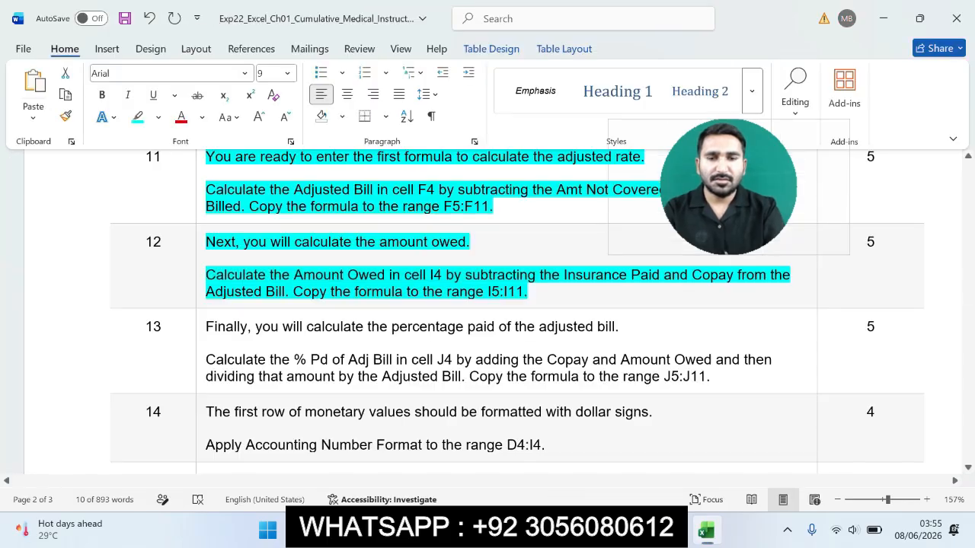
drag(205, 275, 564, 275)
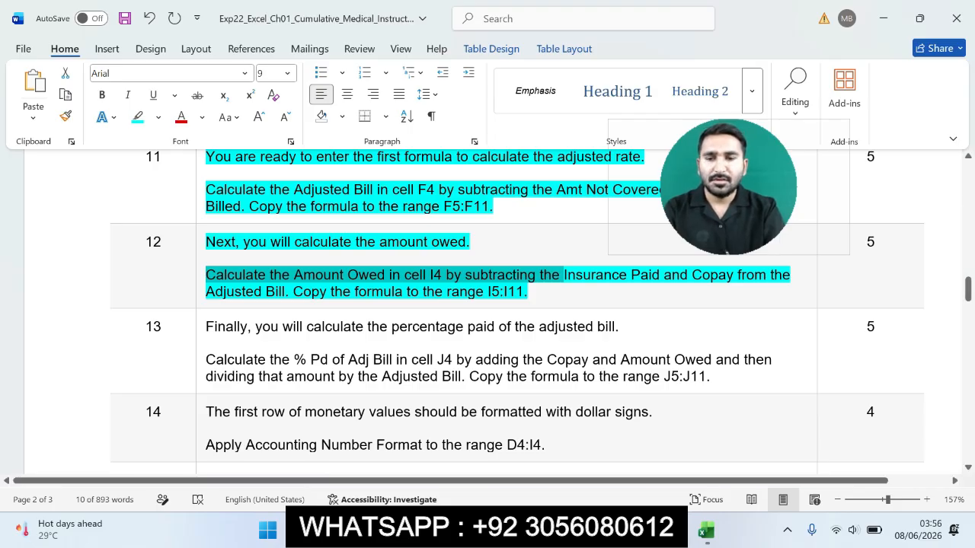
mouse_move(968, 289)
mouse_down()
mouse_move(968, 389)
mouse_move(968, 292)
mouse_up()
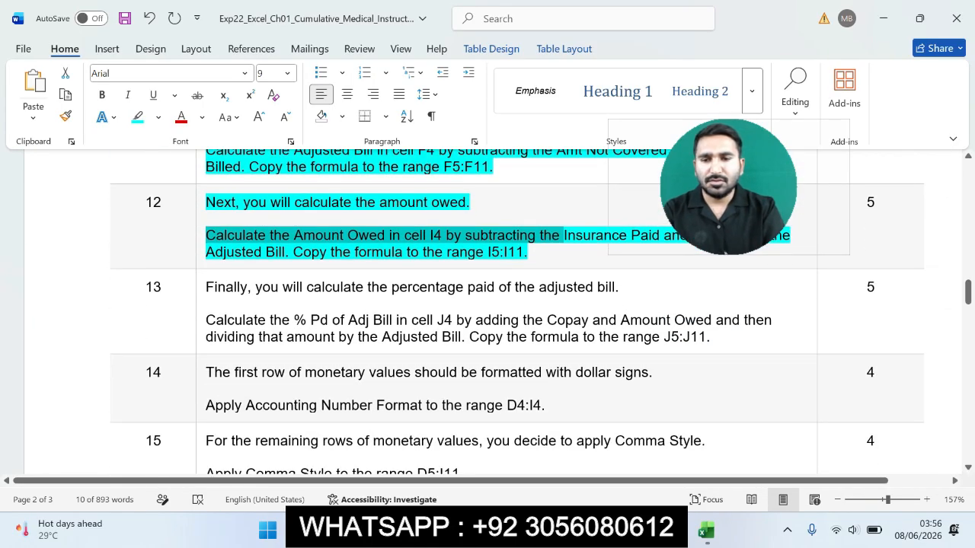
drag(207, 284, 711, 338)
click(742, 309)
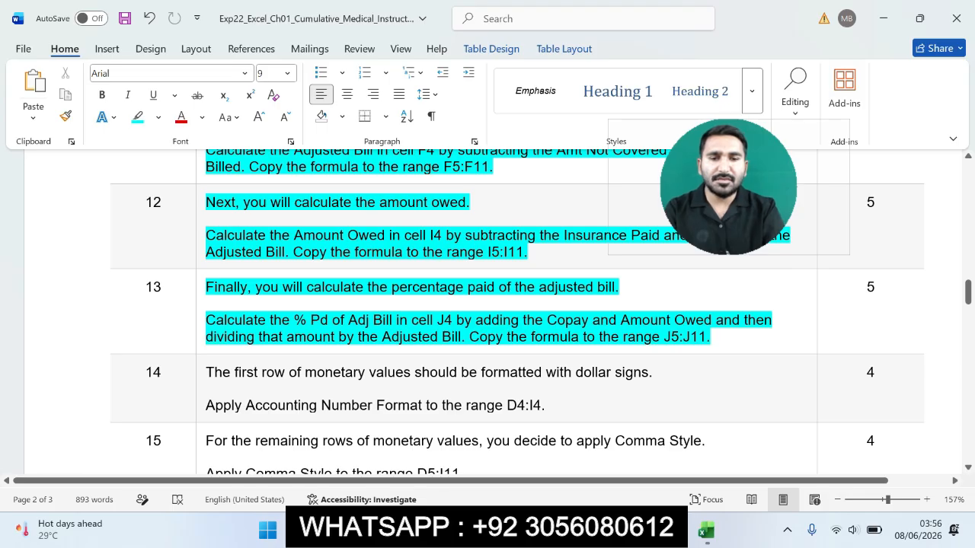
drag(205, 320, 709, 336)
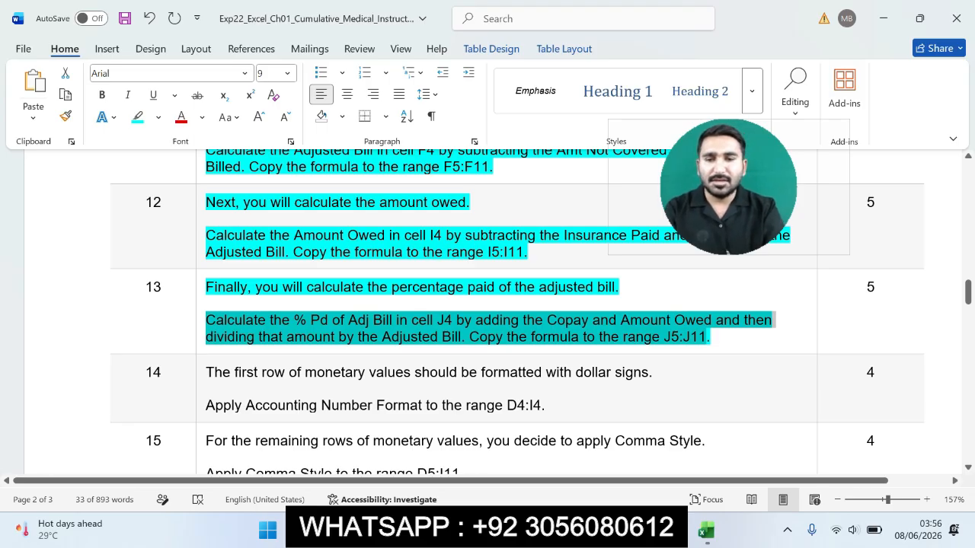
right_click(218, 326)
click(256, 198)
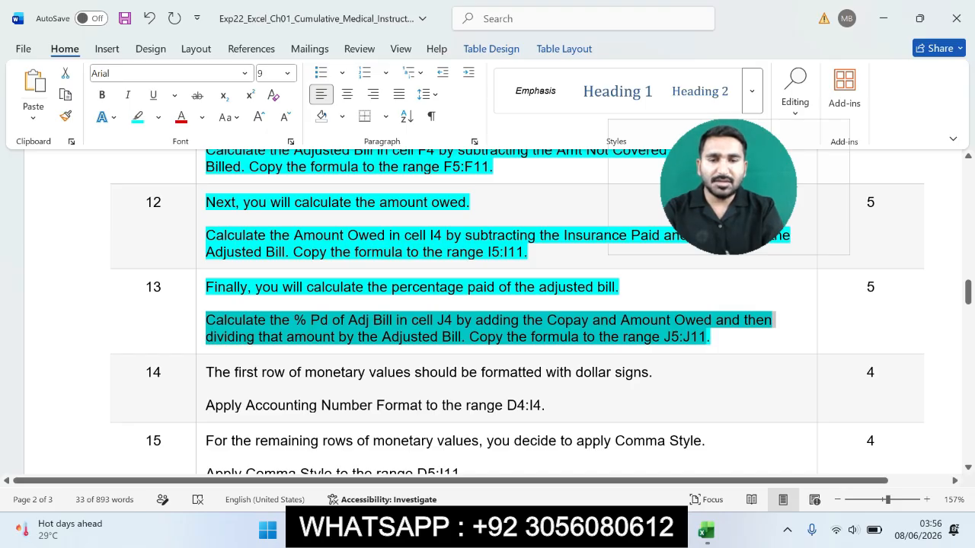
- Switch to Excel and begin the % Pd of Adj Bill formula in cell J4 with =(H4+I4), checking Step 13 in Word
click(707, 531)
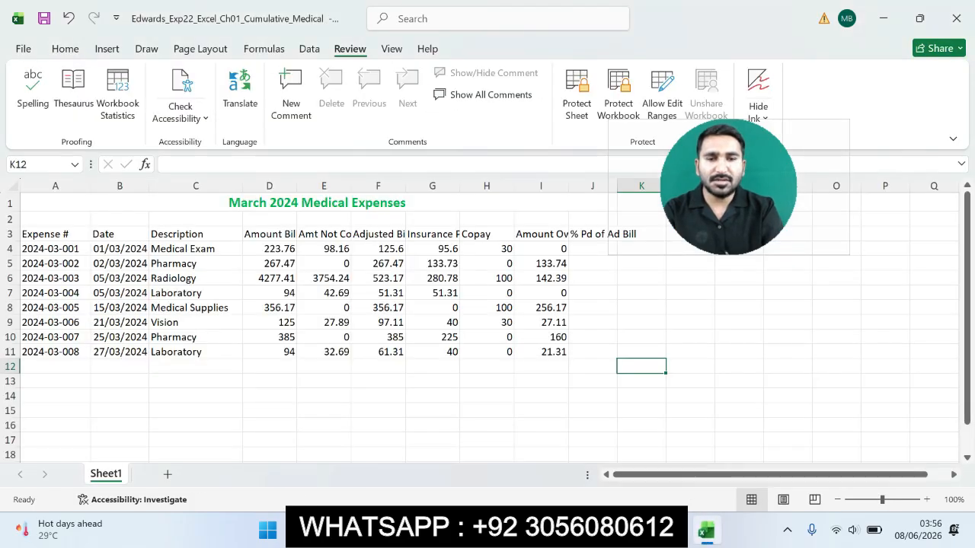
click(593, 248)
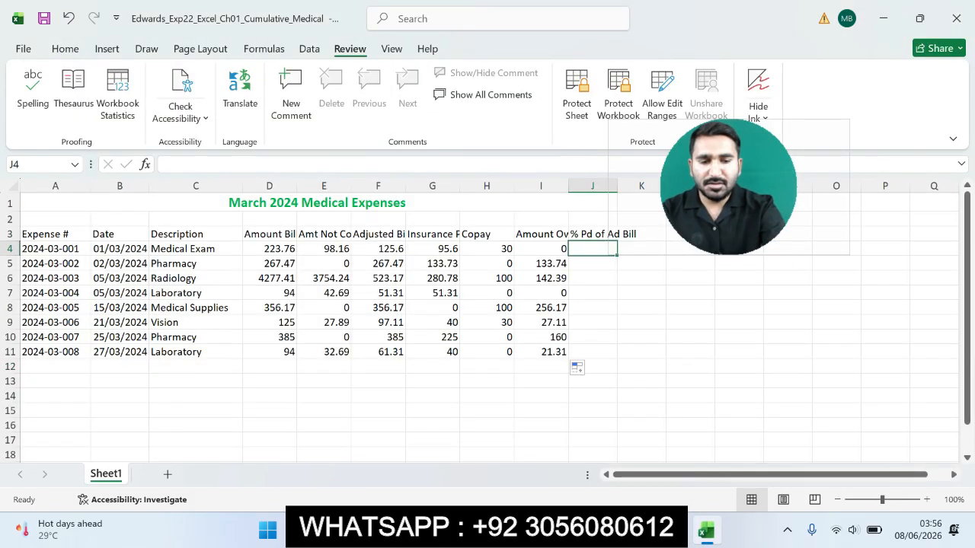
text(=)
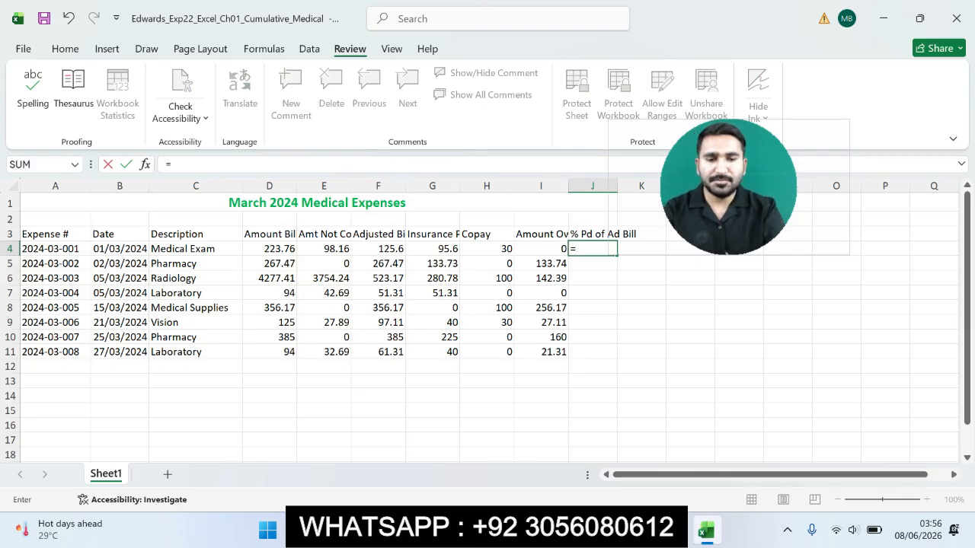
click(678, 531)
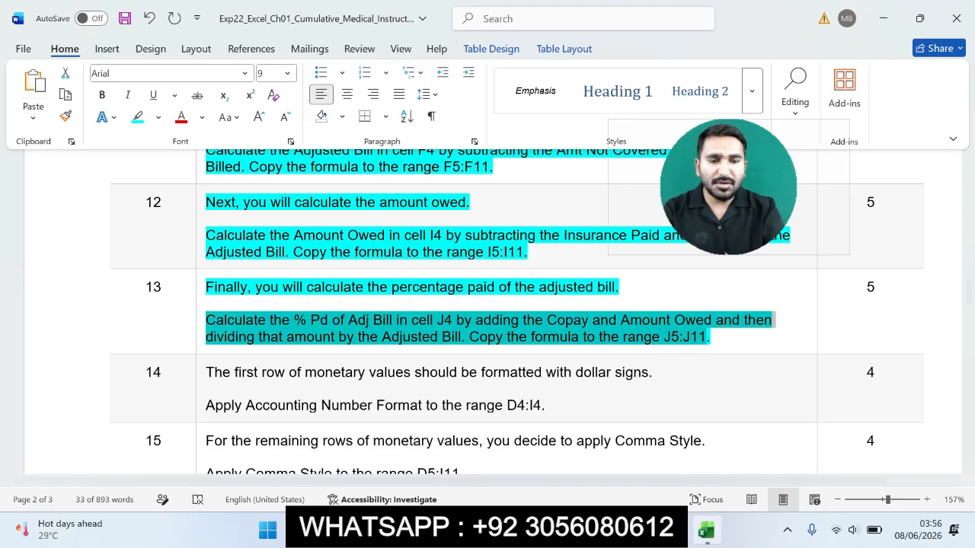
click(707, 531)
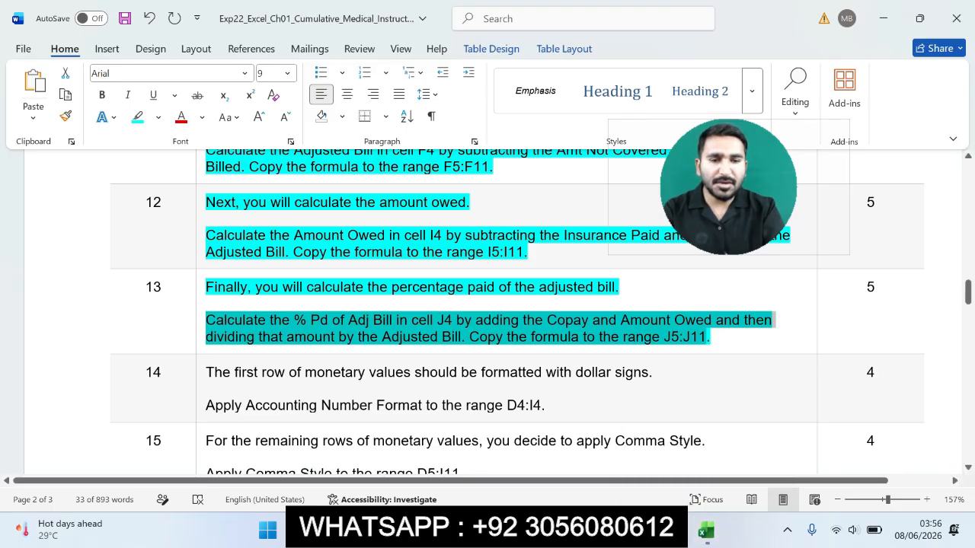
click(707, 530)
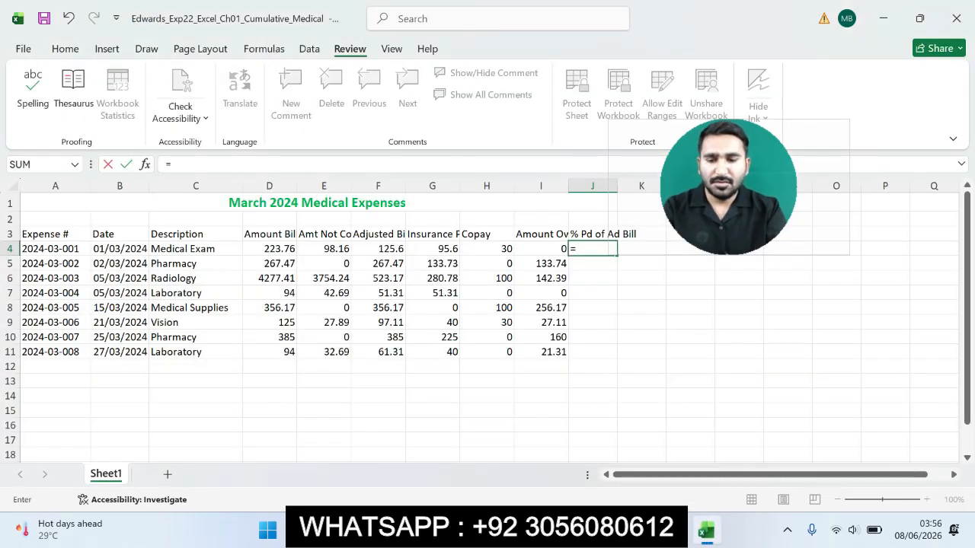
text((h)
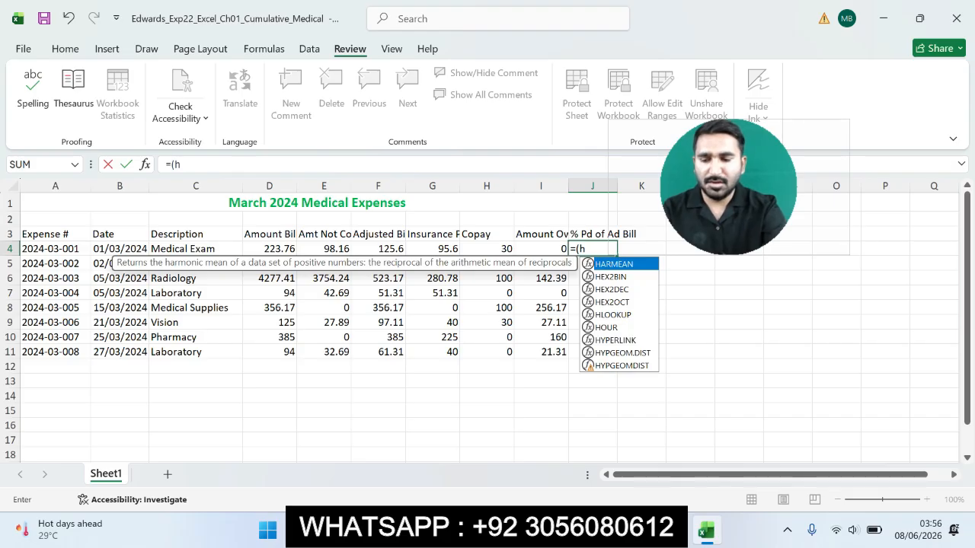
text(4)
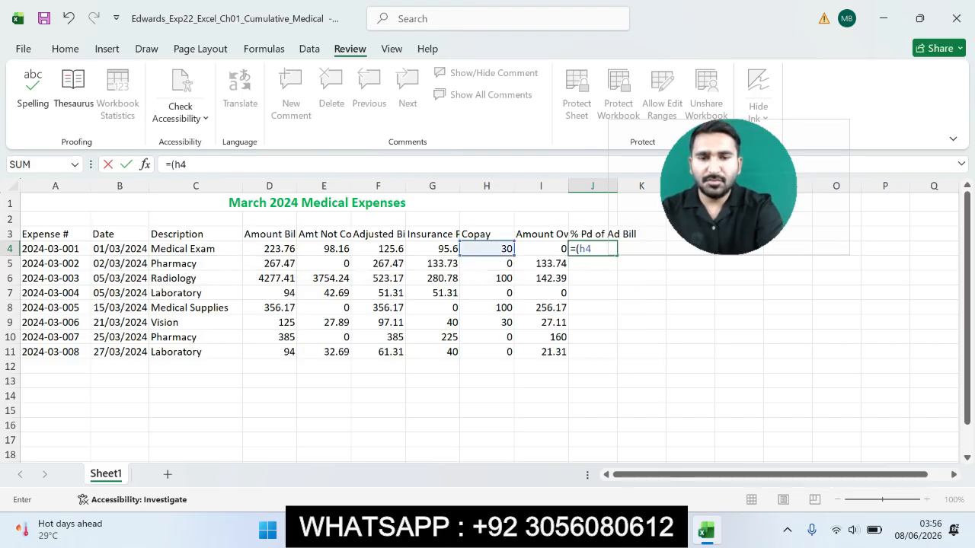
key(BackSpace)
key(BackSpace)
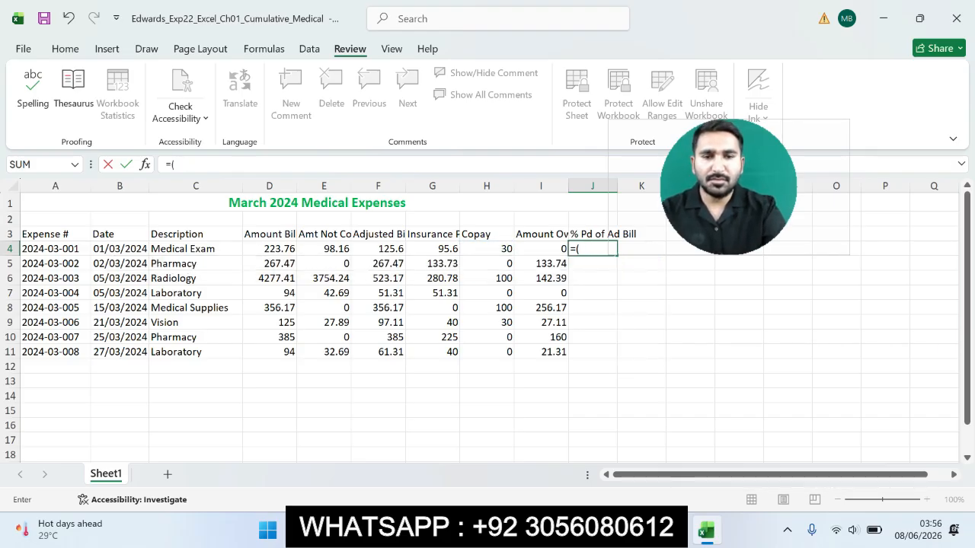
click(486, 248)
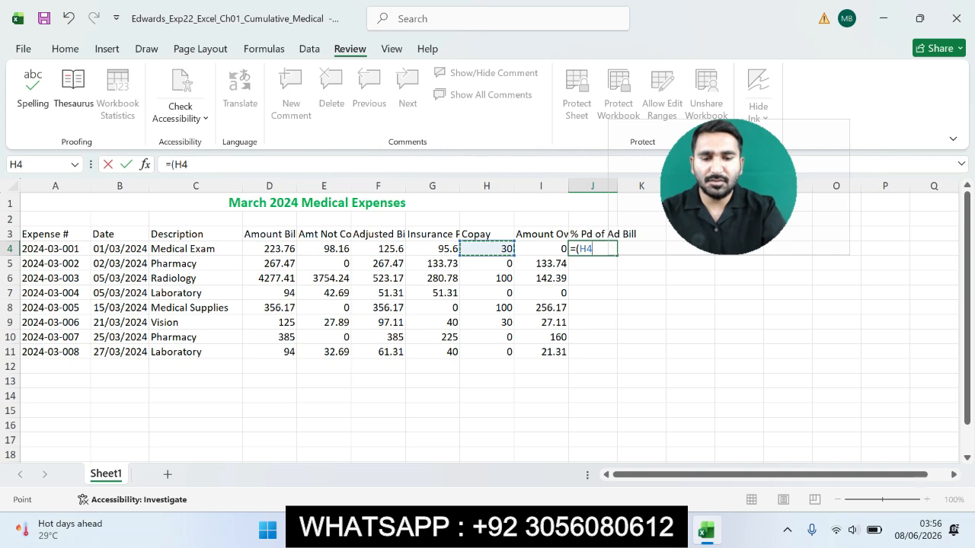
text(+)
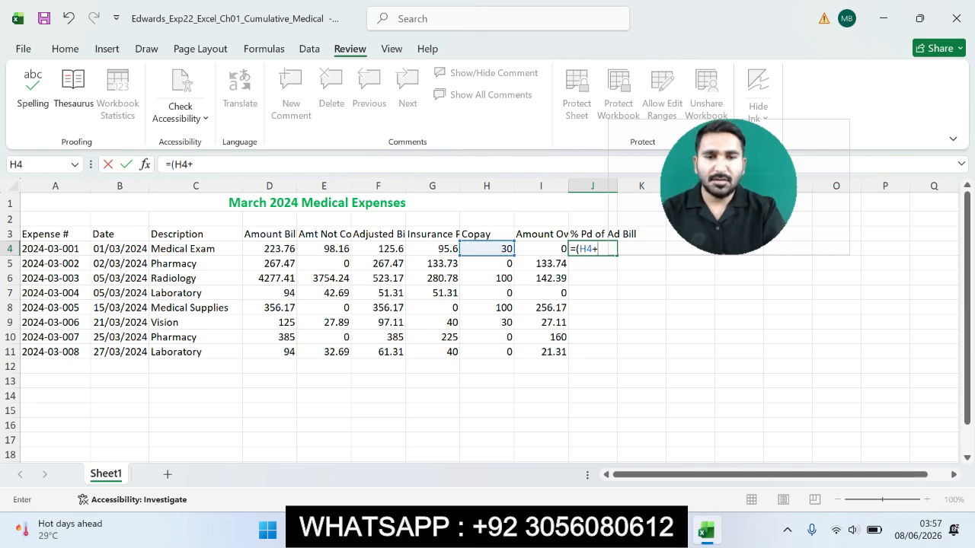
click(541, 248)
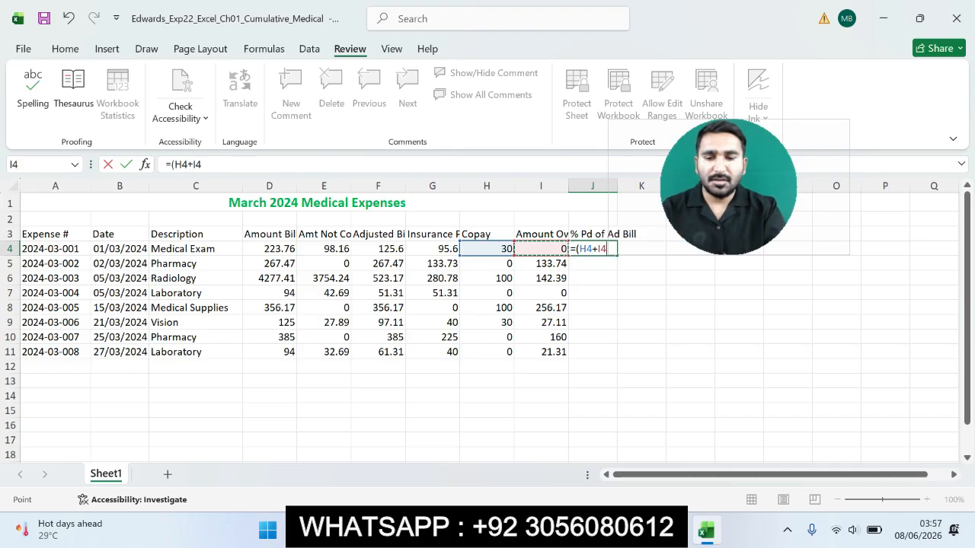
text())
- Recheck Step 13 in Word and complete the J4 formula in Excel as =(H4+I4)/F4 by dividing by the Adjusted Bill
key(alt+Tab)
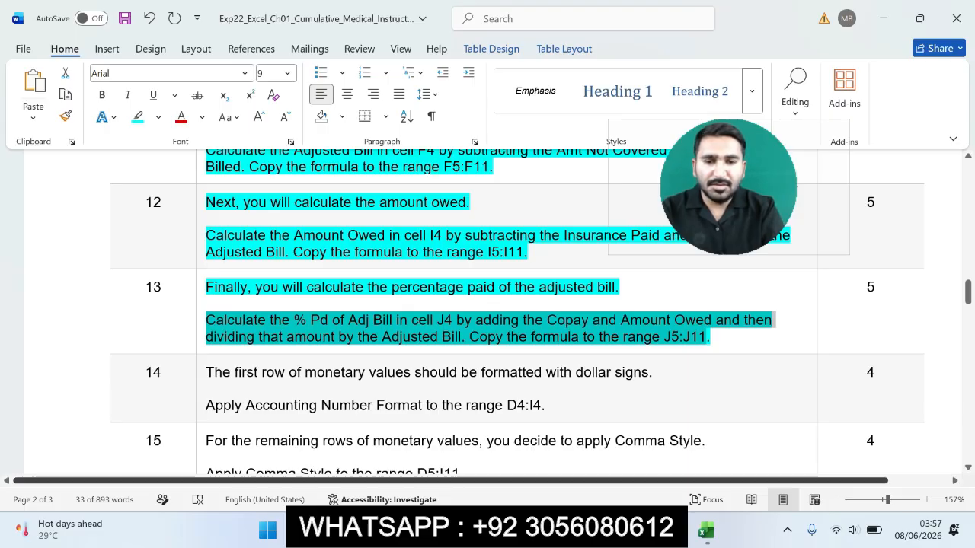
click(706, 531)
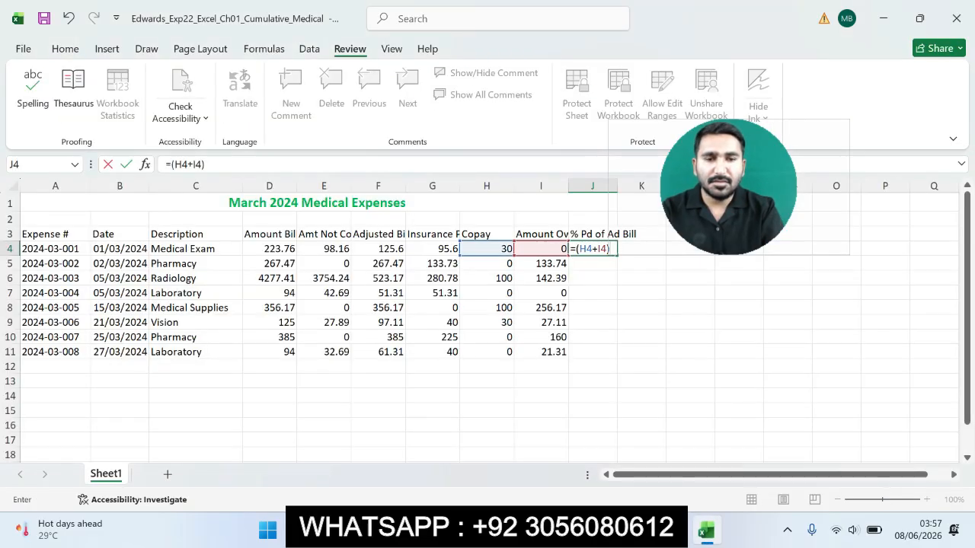
text(/)
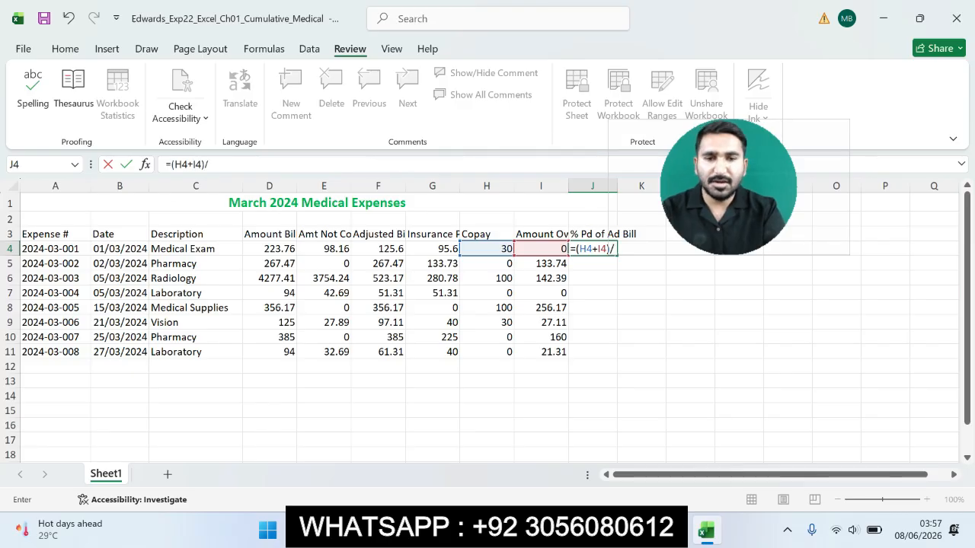
key(Left)
key(Left)
key(Left)
key(Left)
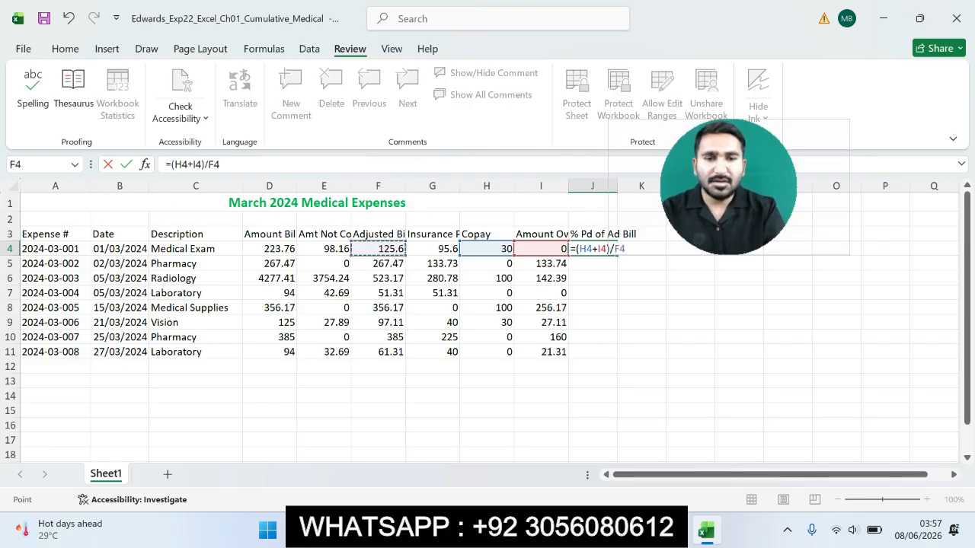
key(Return)
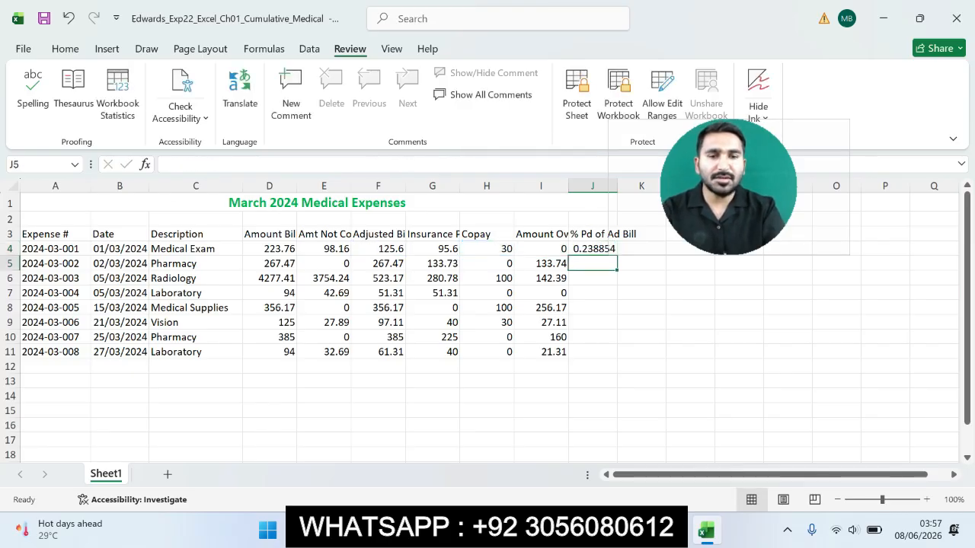
- Copy the % Pd of Adj Bill formula from cell J4 down to the range J5:J11
key(Up)
drag(617, 255, 610, 357)
click(691, 366)
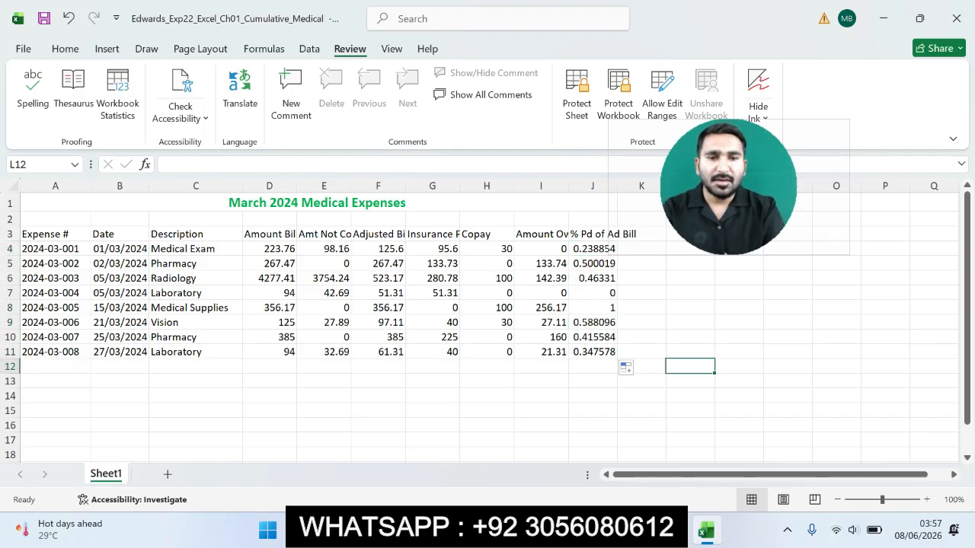
- Return to Word, highlight the whole Step 14 instruction in turquoise, and select its range reference D4:I4
key(alt+Tab)
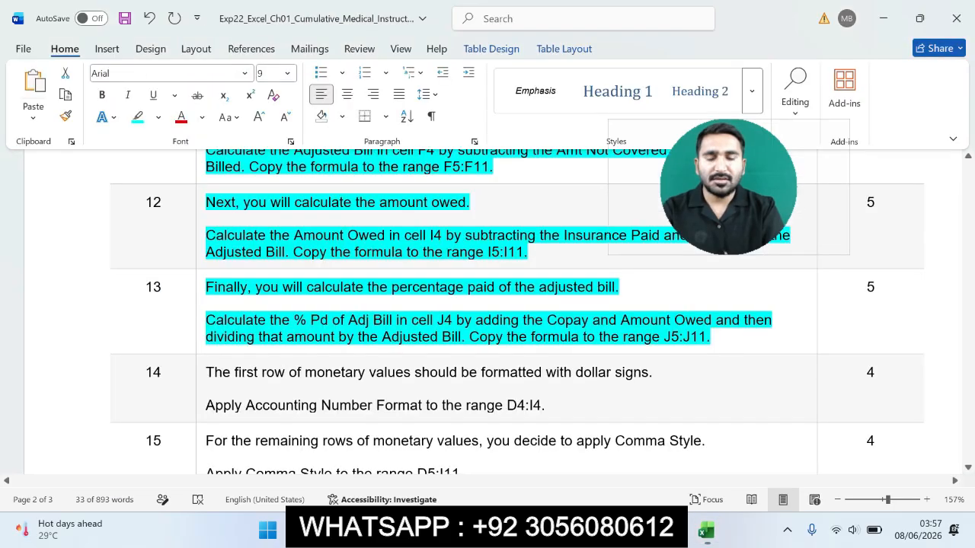
drag(205, 372, 545, 406)
click(648, 377)
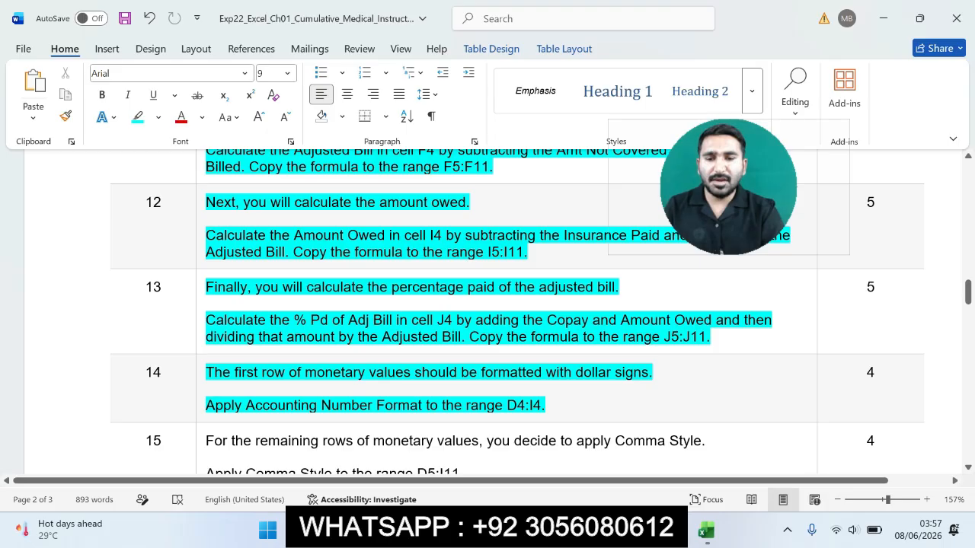
drag(506, 405, 542, 406)
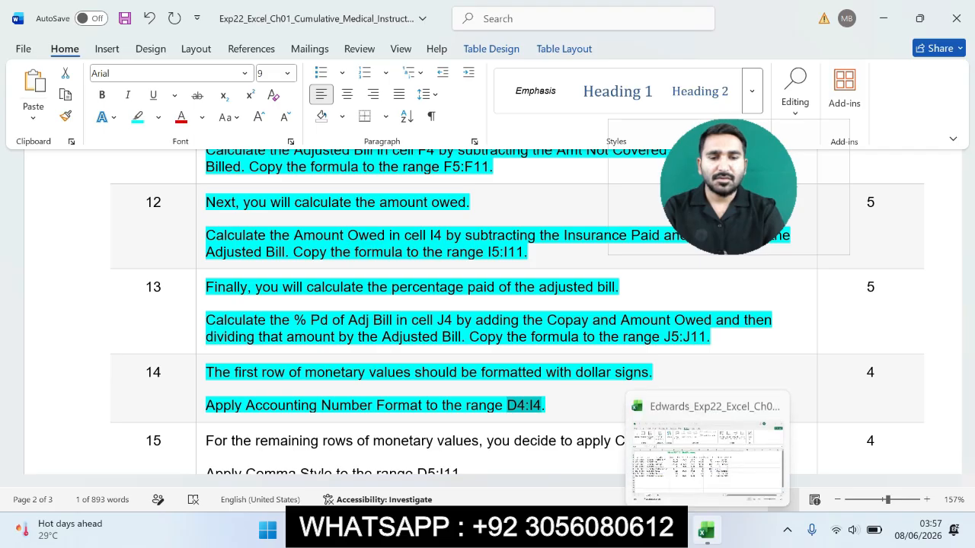
- Switch to Excel and apply the Accounting number format to the range D4:I4
click(706, 531)
click(42, 164)
text(D4:I4)
key(Return)
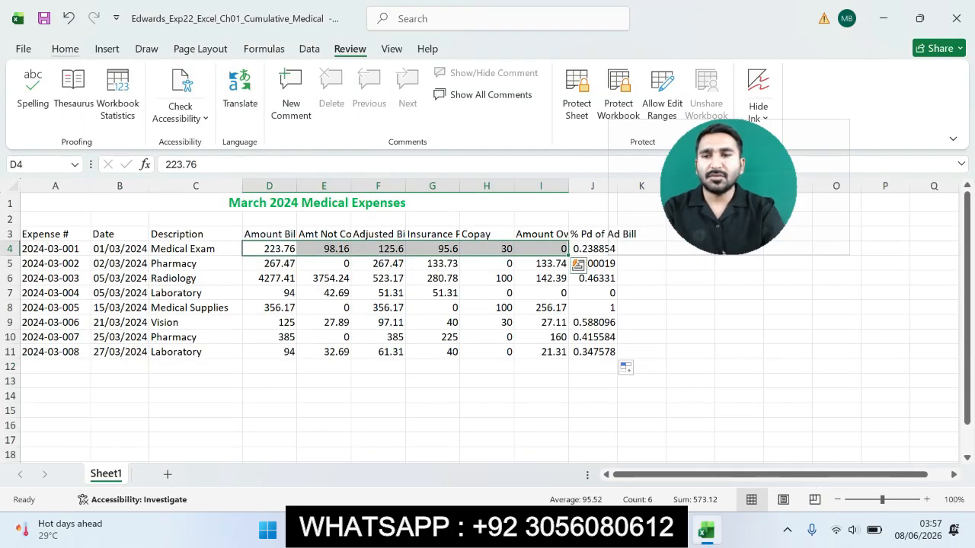
click(65, 48)
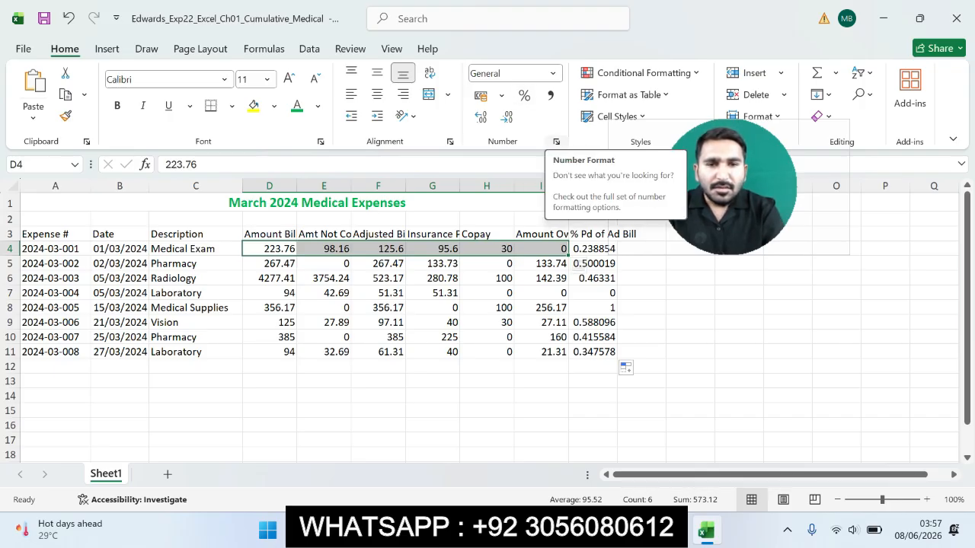
click(556, 142)
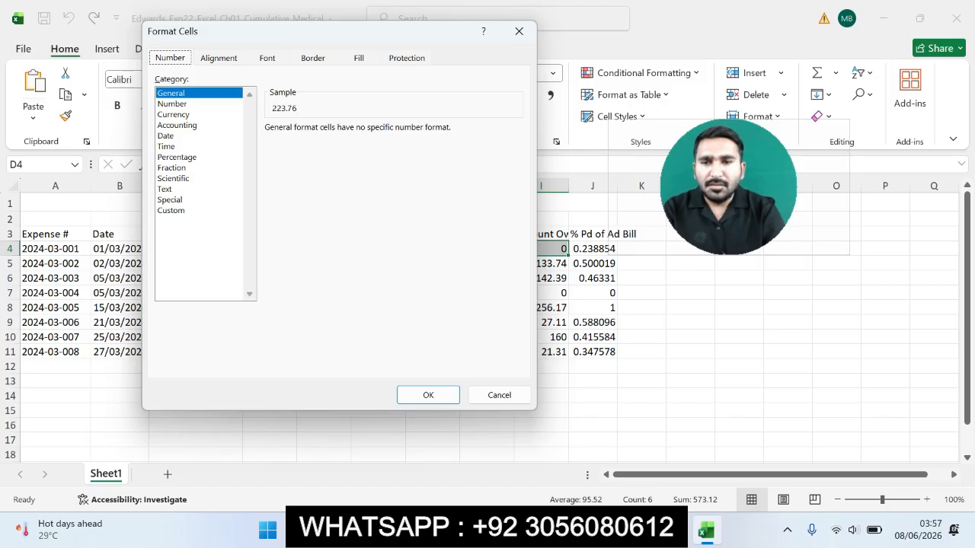
click(177, 125)
click(429, 395)
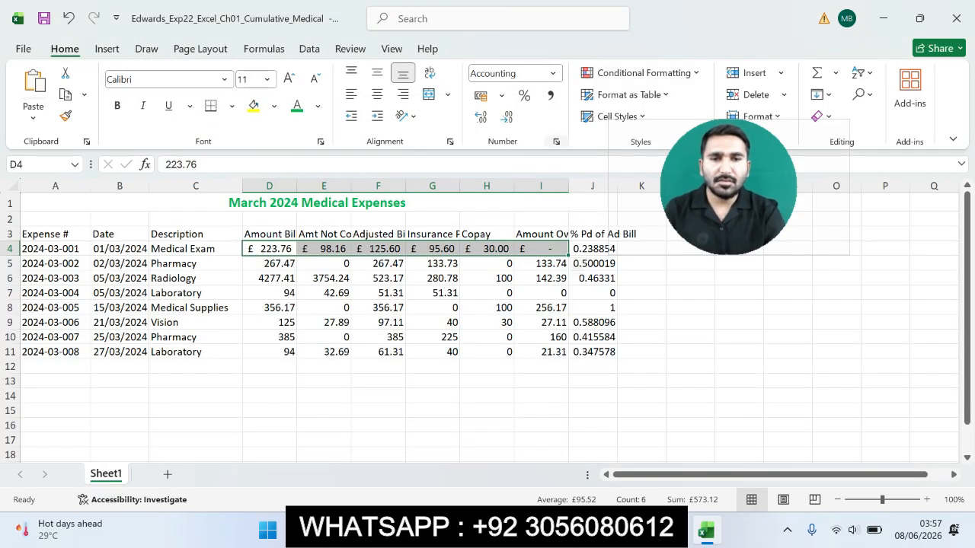
- Change the Accounting currency symbol for D4:I4 to $ Chinese (Simplified, Singapore) and deselect the range
click(556, 141)
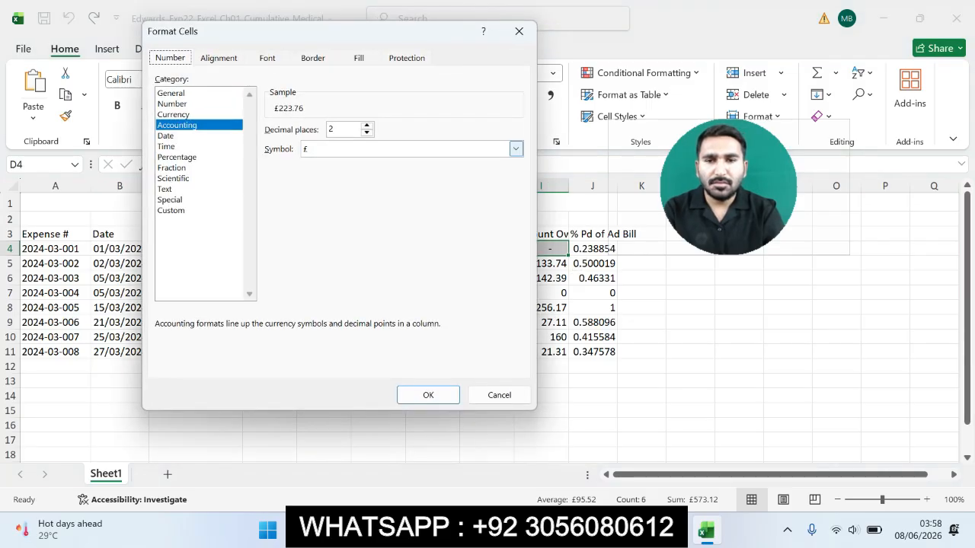
click(516, 149)
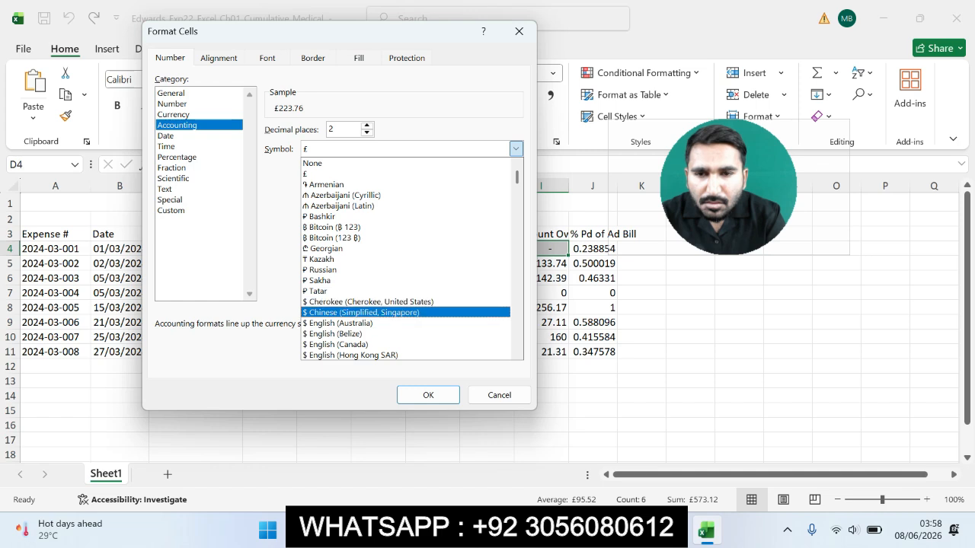
key(Return)
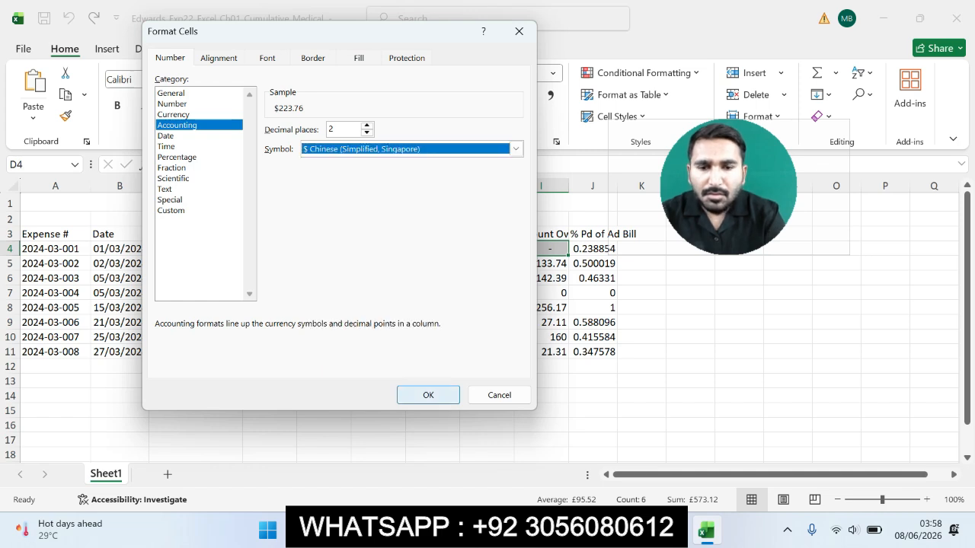
click(428, 394)
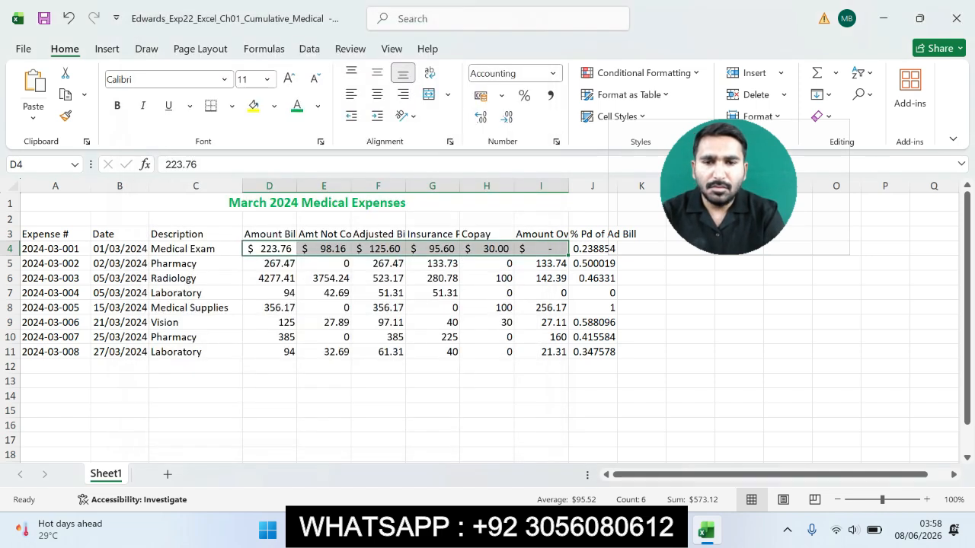
click(433, 425)
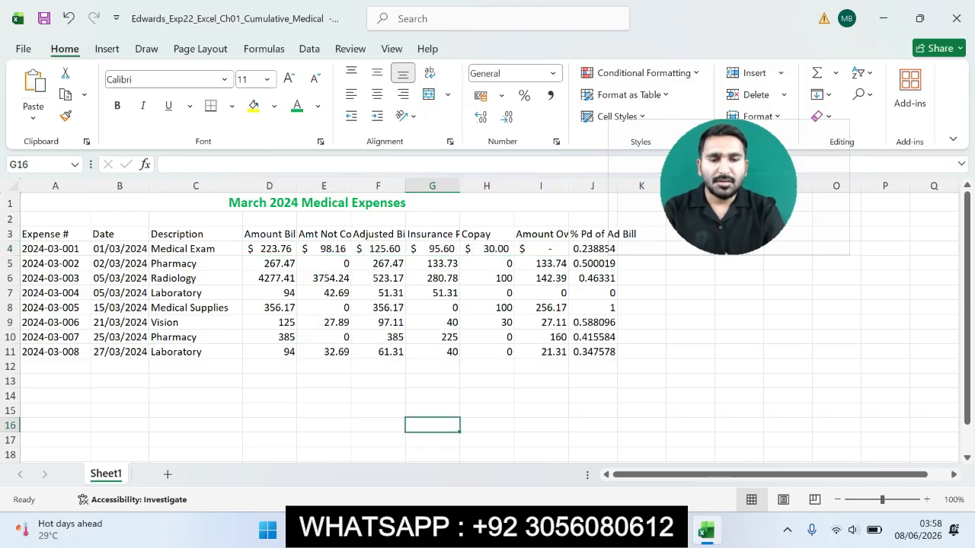
- Return to Word and highlight the instruction table from Step 15 through the Total Points row in turquoise
click(675, 530)
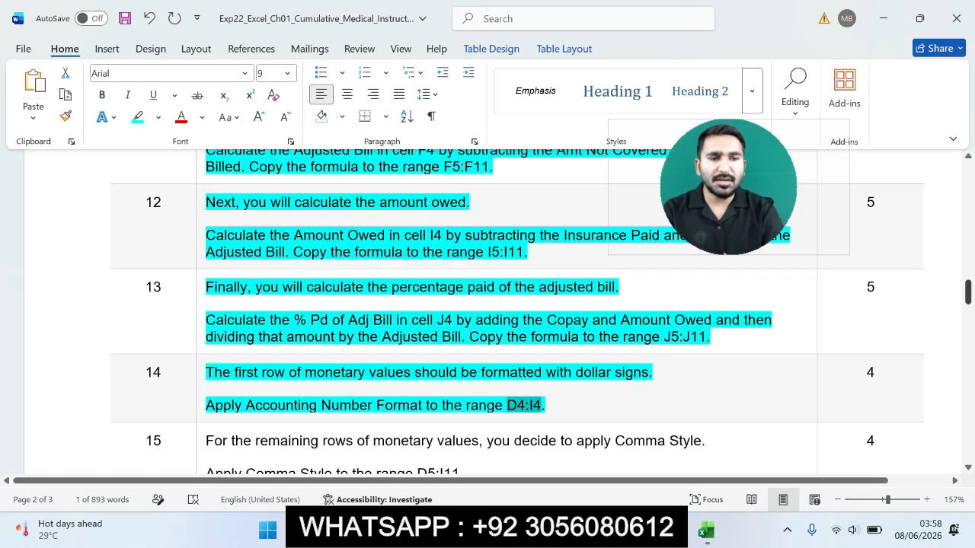
drag(968, 293, 968, 306)
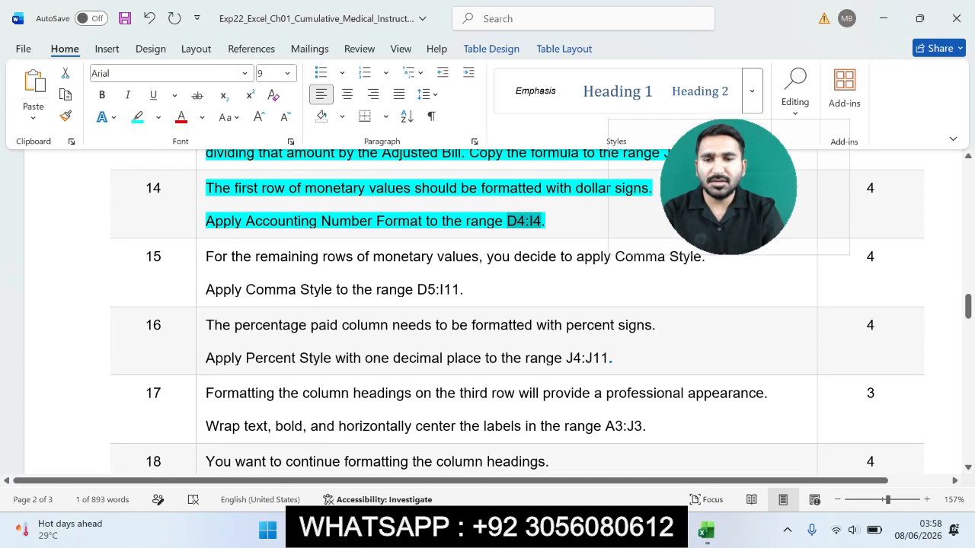
drag(206, 258, 541, 385)
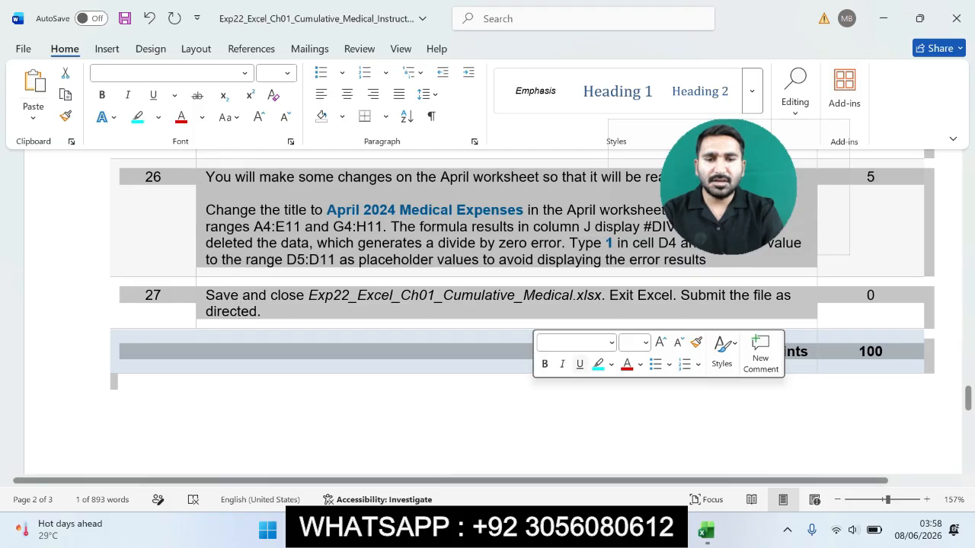
click(598, 364)
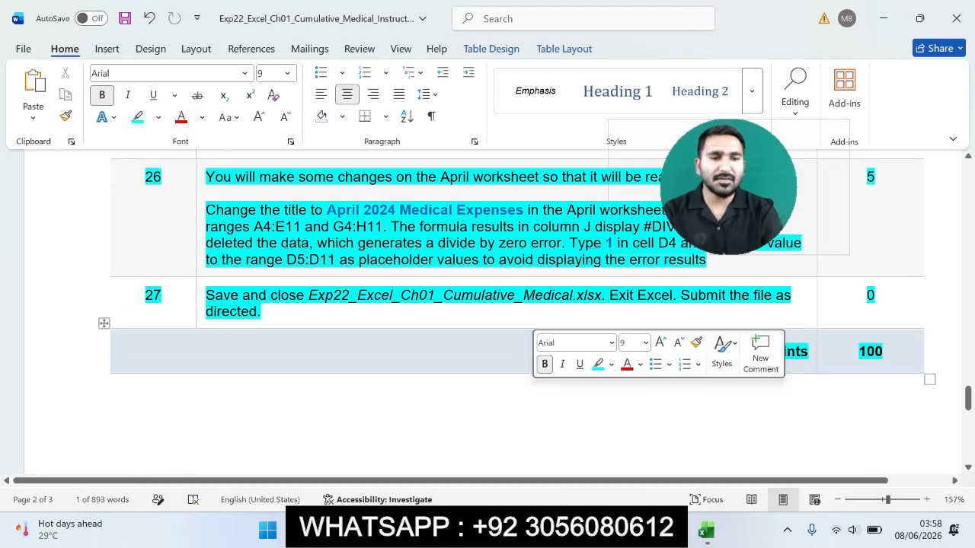
click(899, 403)
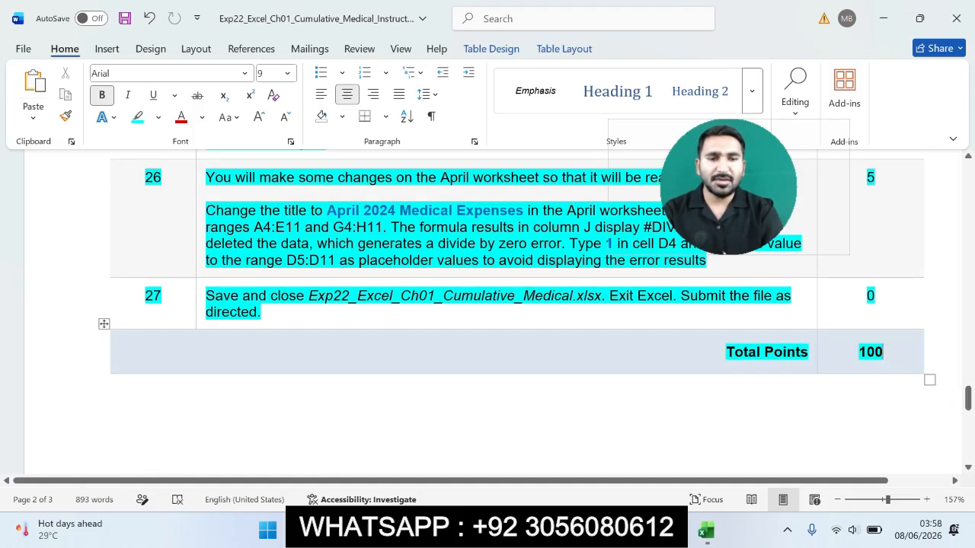
- Switch to File Explorer and open the Chapter 01 File folder inside the nested files folders in Downloads
drag(967, 397, 968, 172)
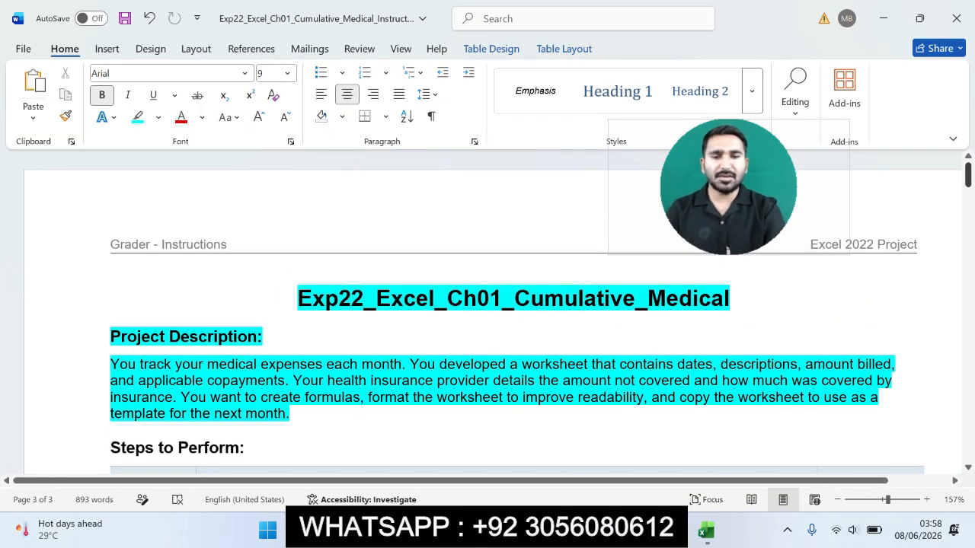
click(502, 531)
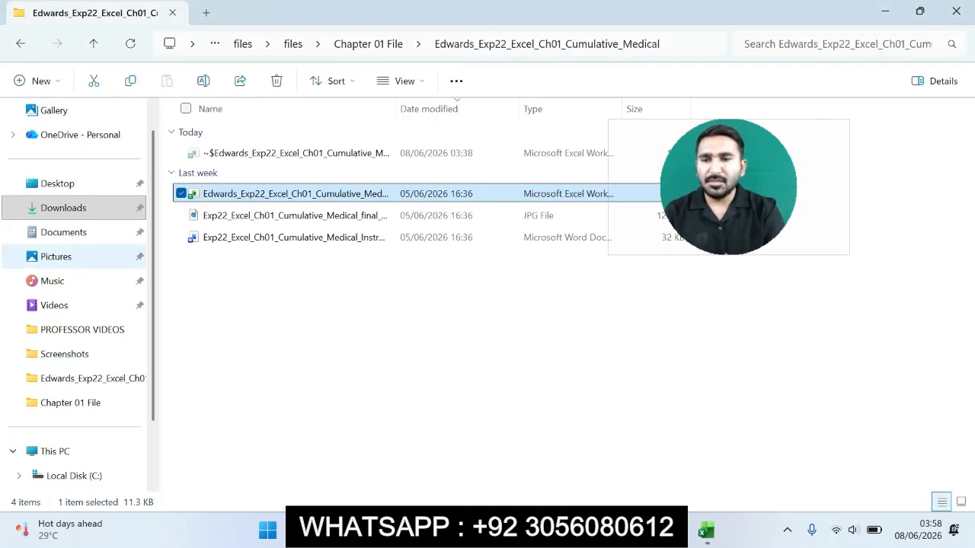
click(64, 208)
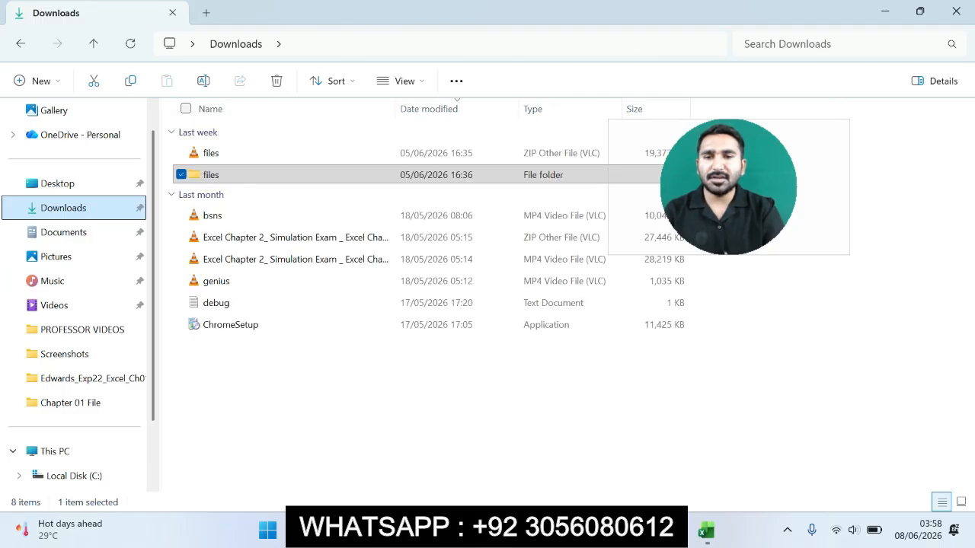
double_click(211, 175)
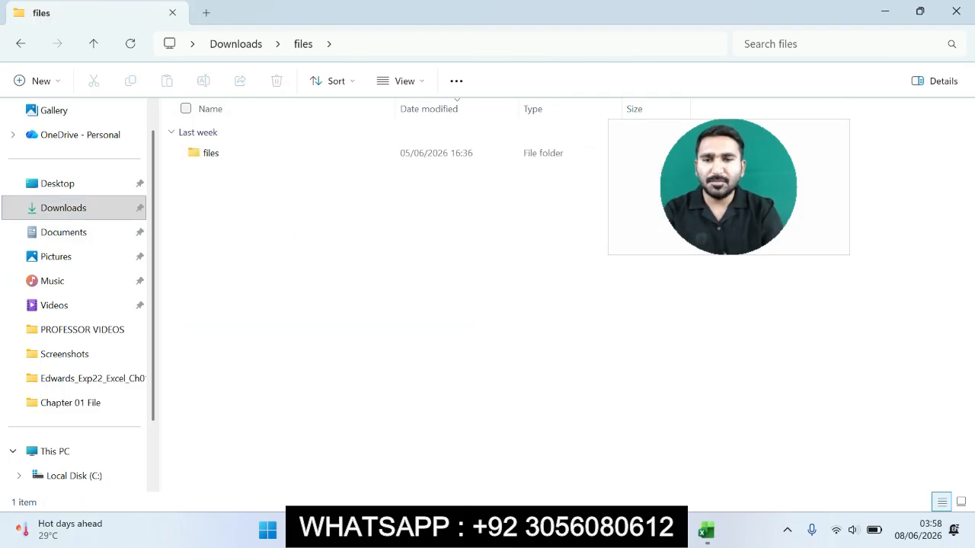
click(211, 153)
key(Return)
click(233, 154)
key(Return)
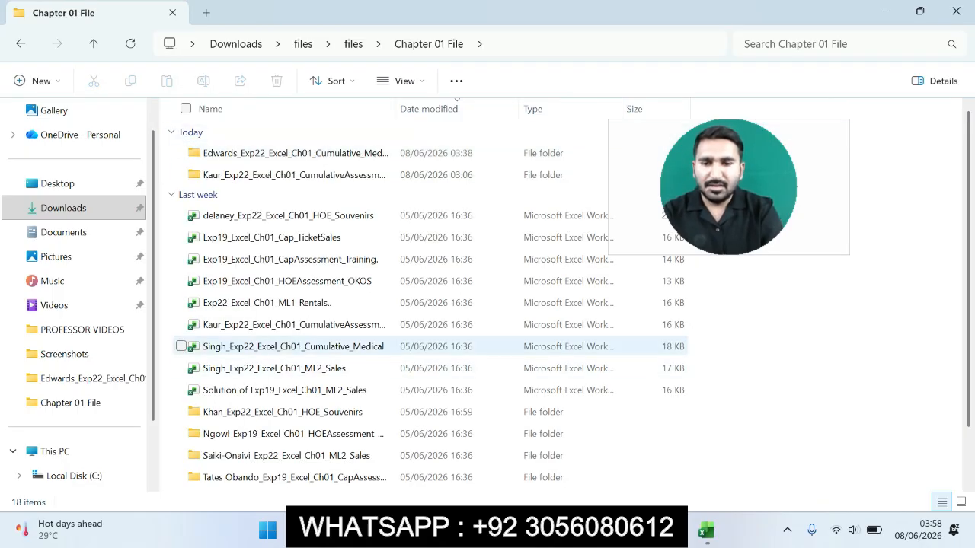
- Open the completed Exp22_Excel_Ch01_Cumulative_Medical workbook from the Chapter 01 File folder in Excel and display its March worksheet
click(293, 346)
key(Return)
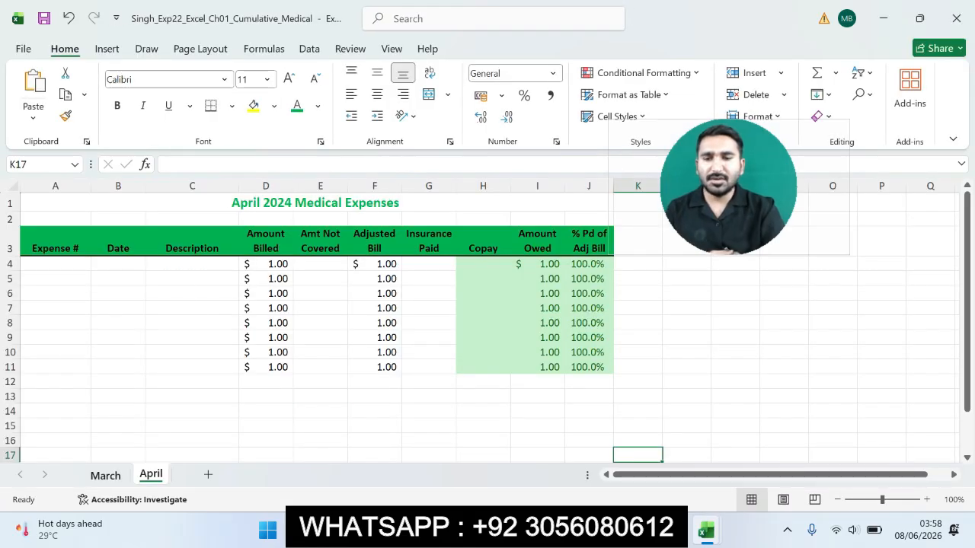
click(105, 476)
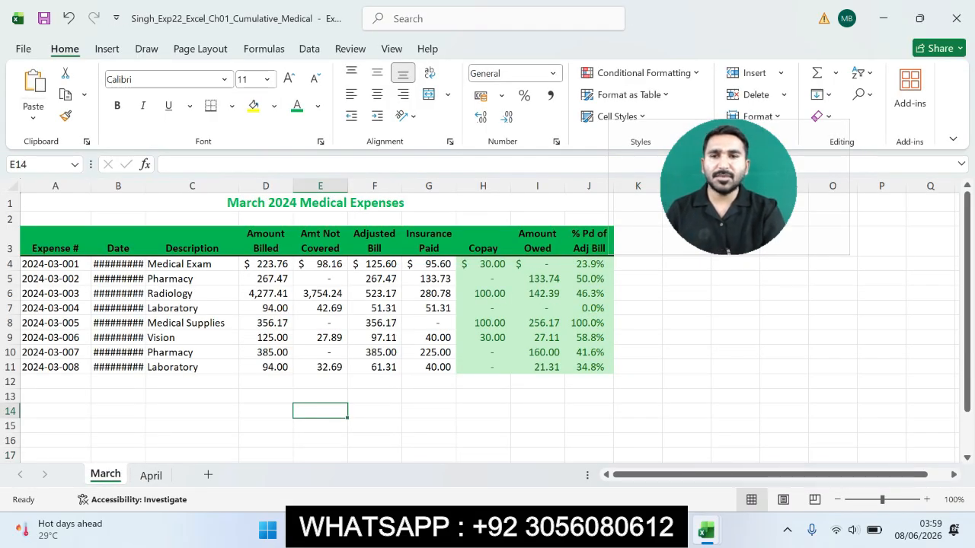